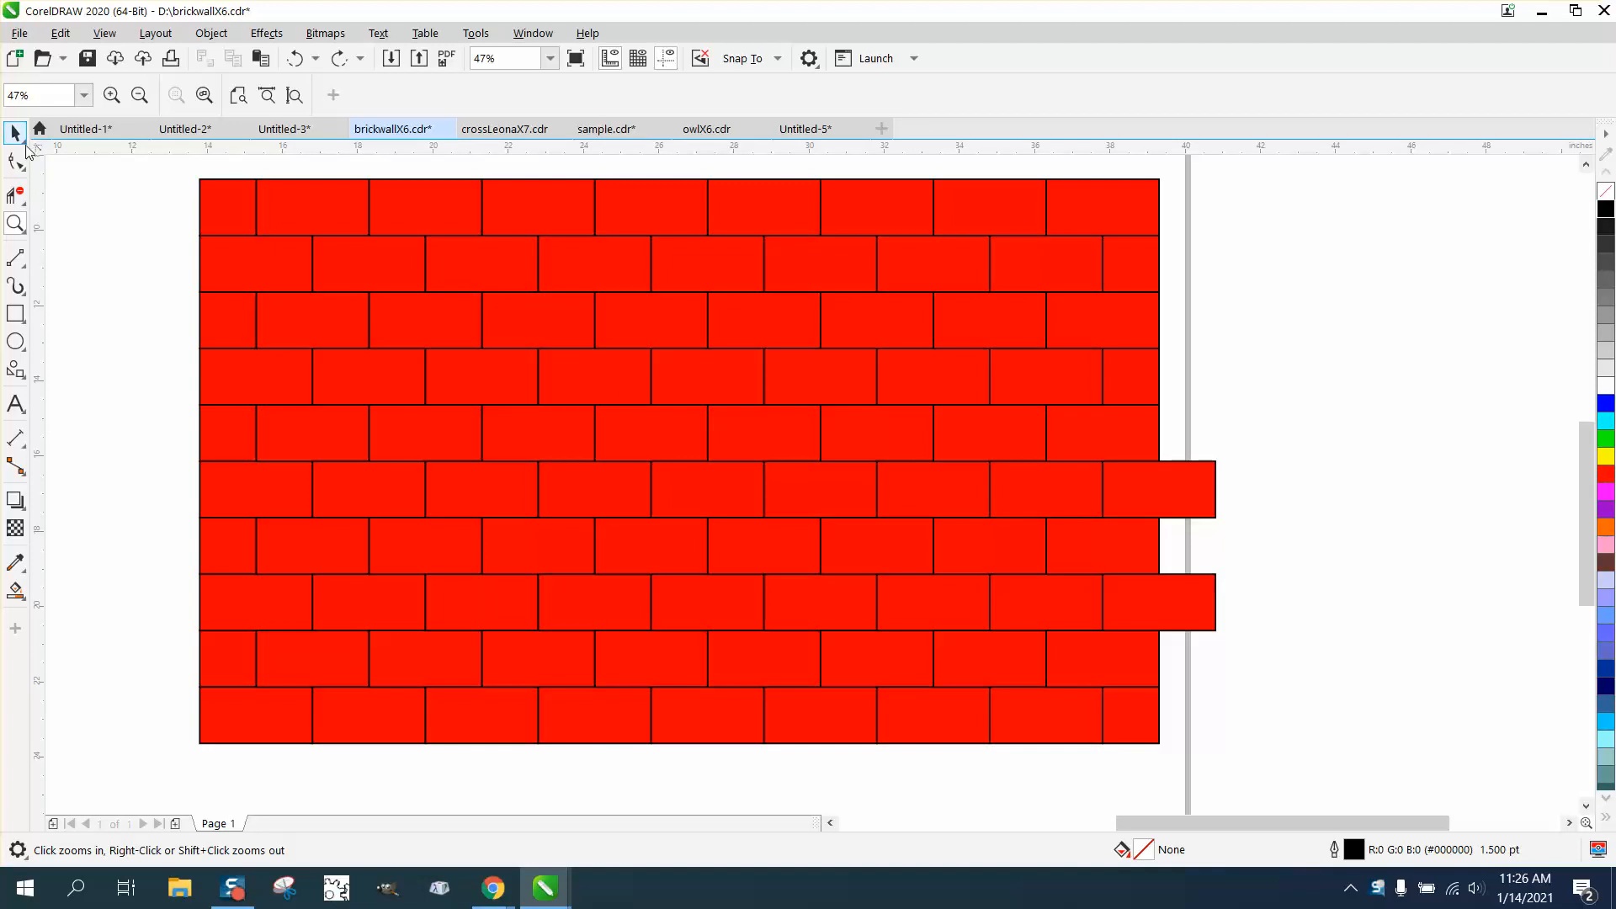
Move the right-hand nodes of the upper protruding brick 1.5 inches inward to align it with the wall's right edge
{"action": "left_click", "coordinate": [13, 133]}
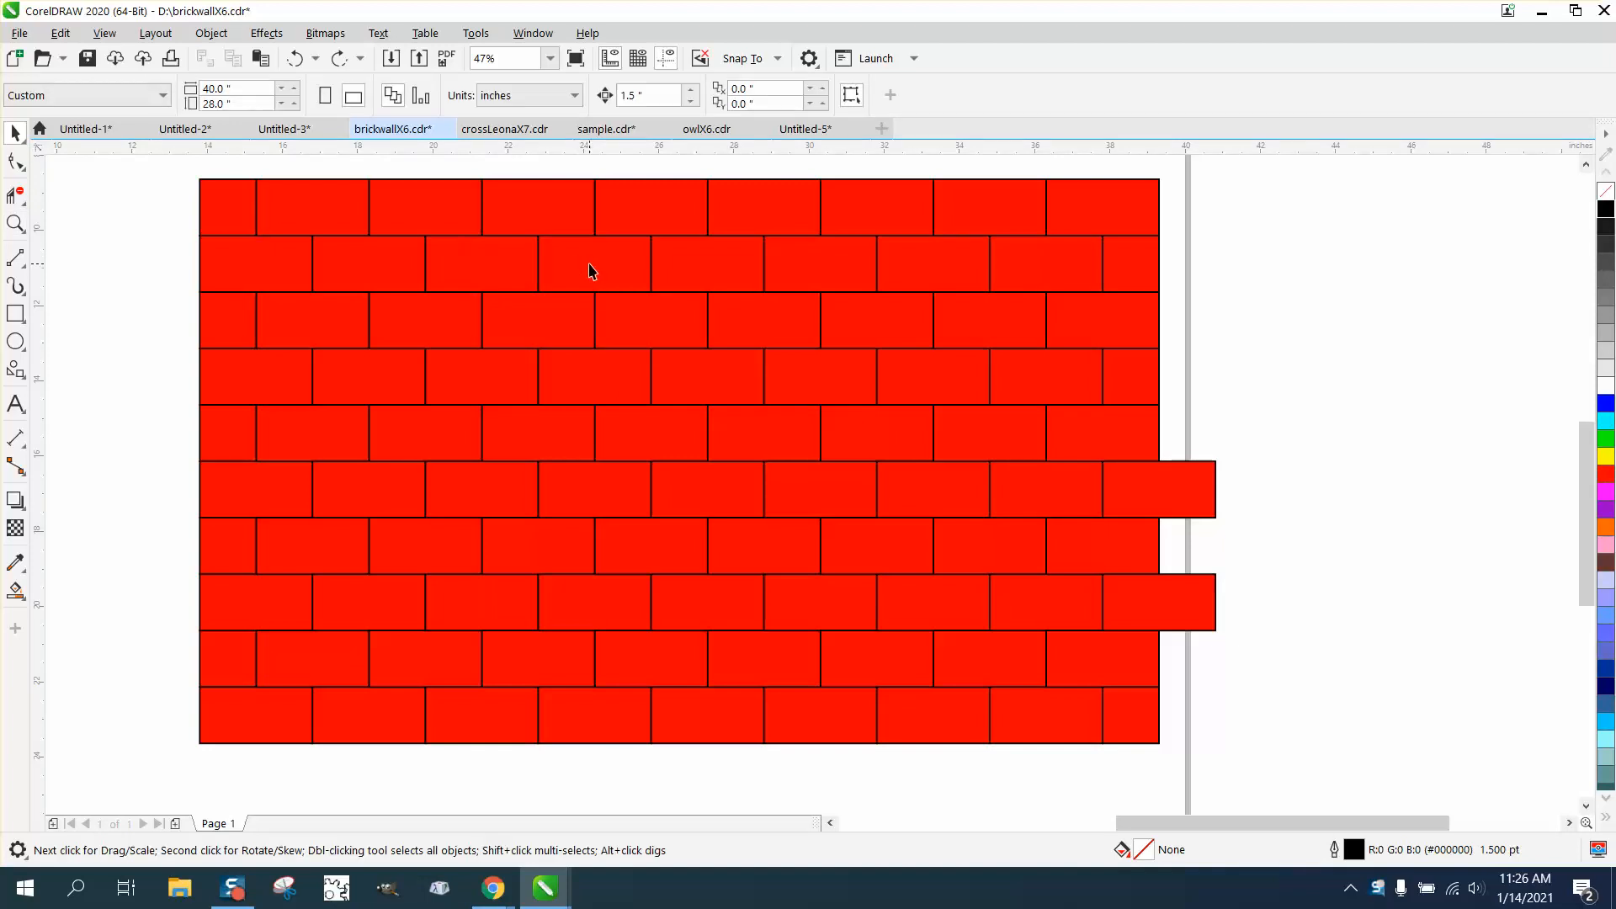
{"action": "left_click", "coordinate": [591, 271]}
{"action": "left_click", "coordinate": [1203, 467]}
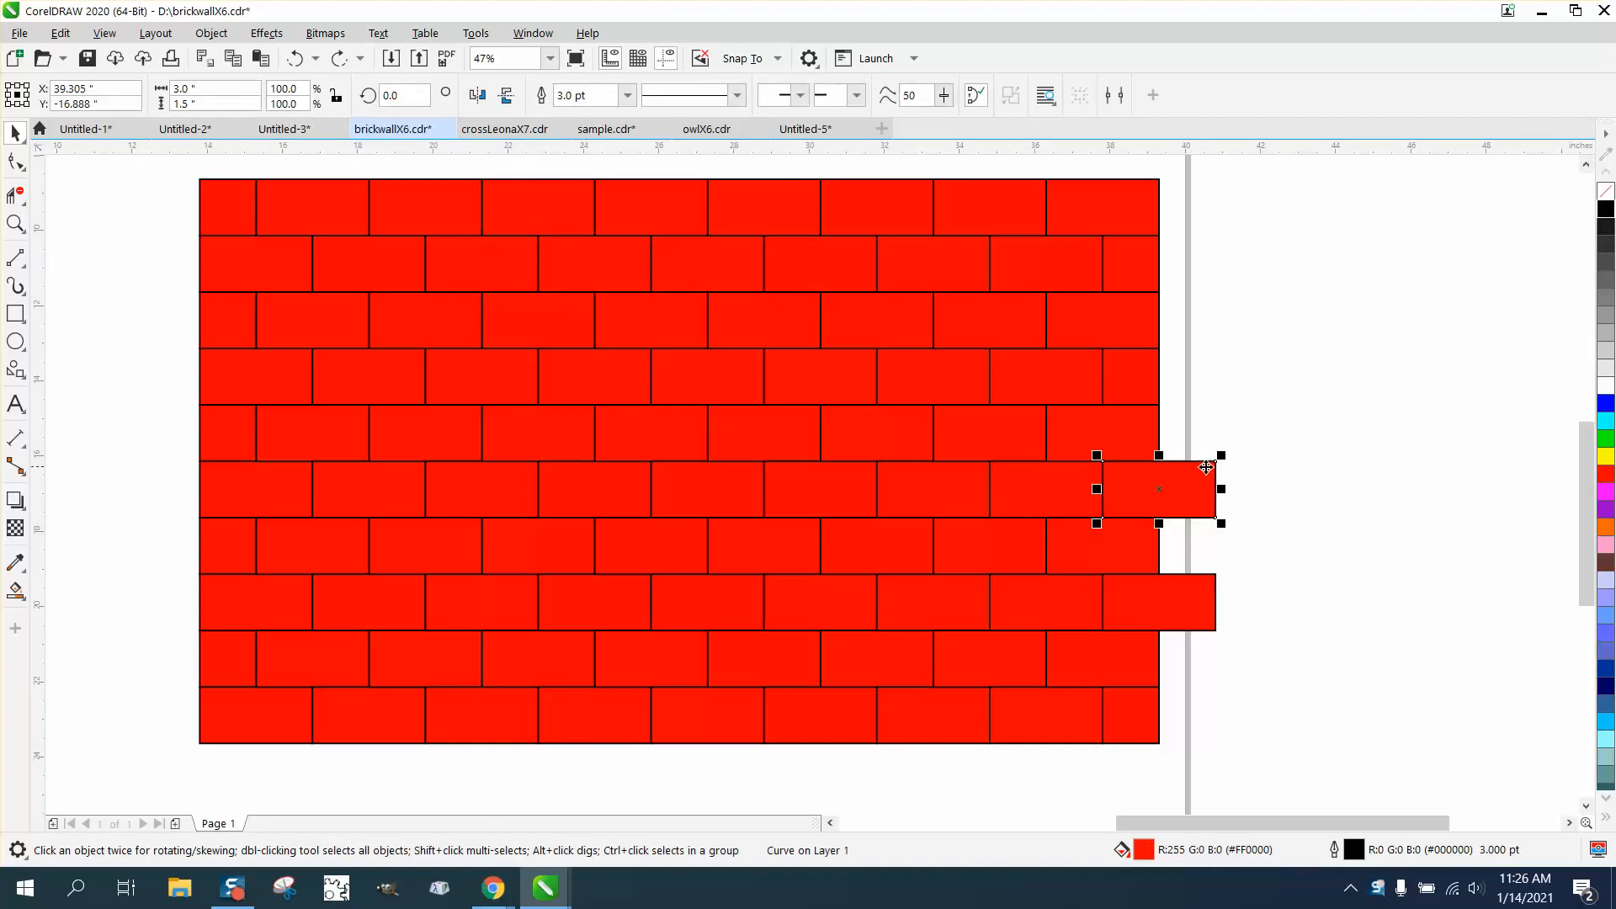
{"action": "left_click", "coordinate": [15, 223]}
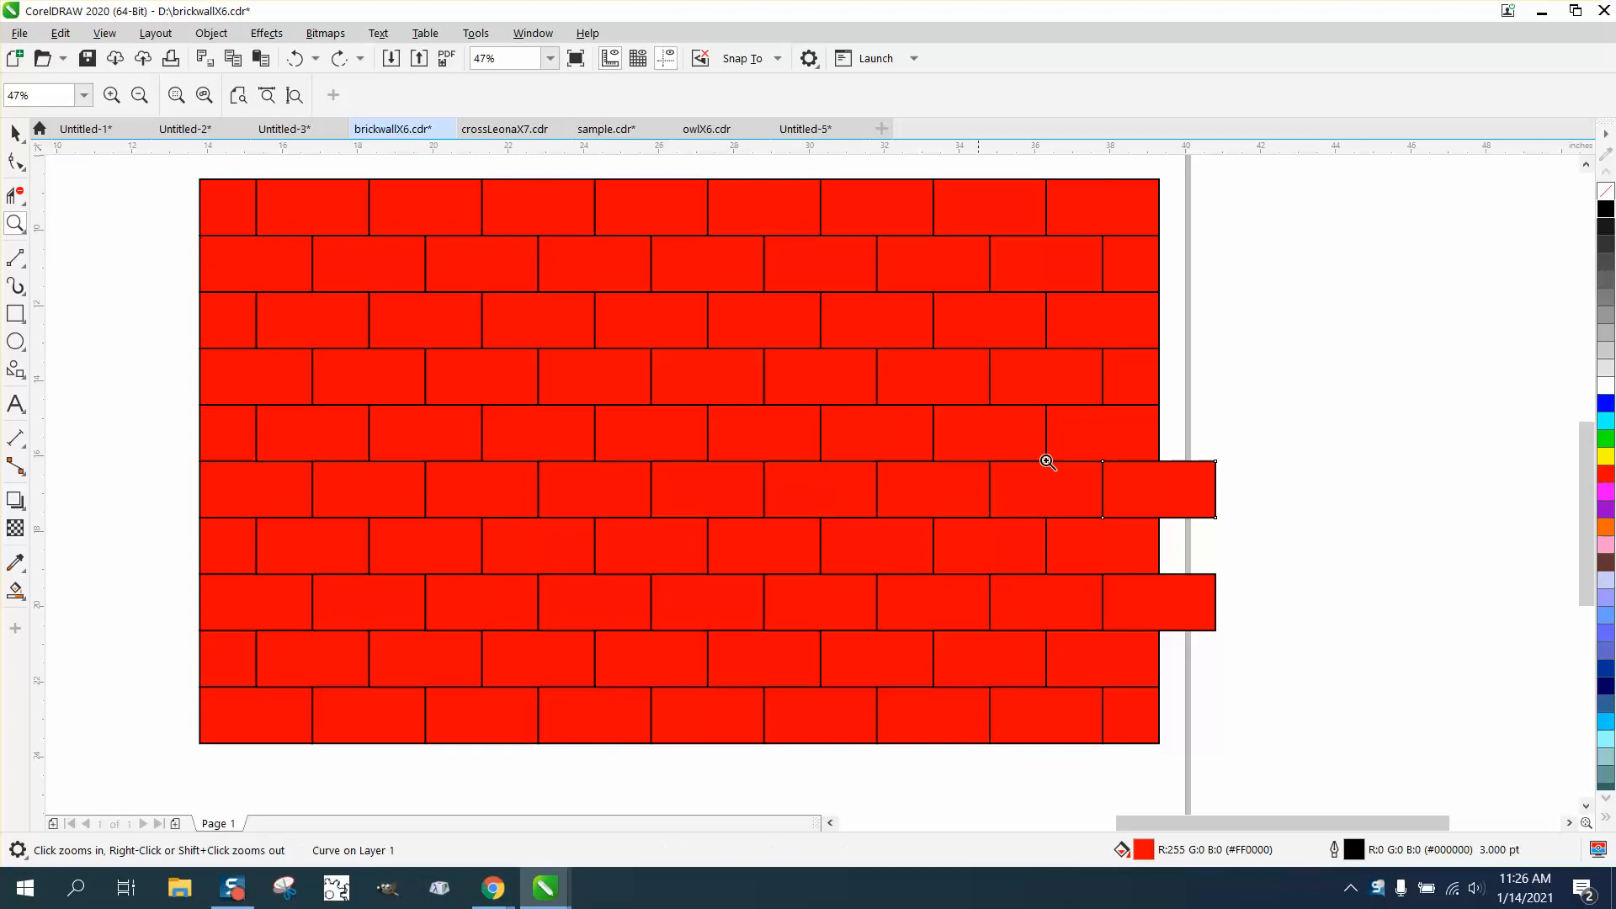
{"action": "left_click_drag", "start_coordinate": [1305, 575], "coordinate": [1173, 454]}
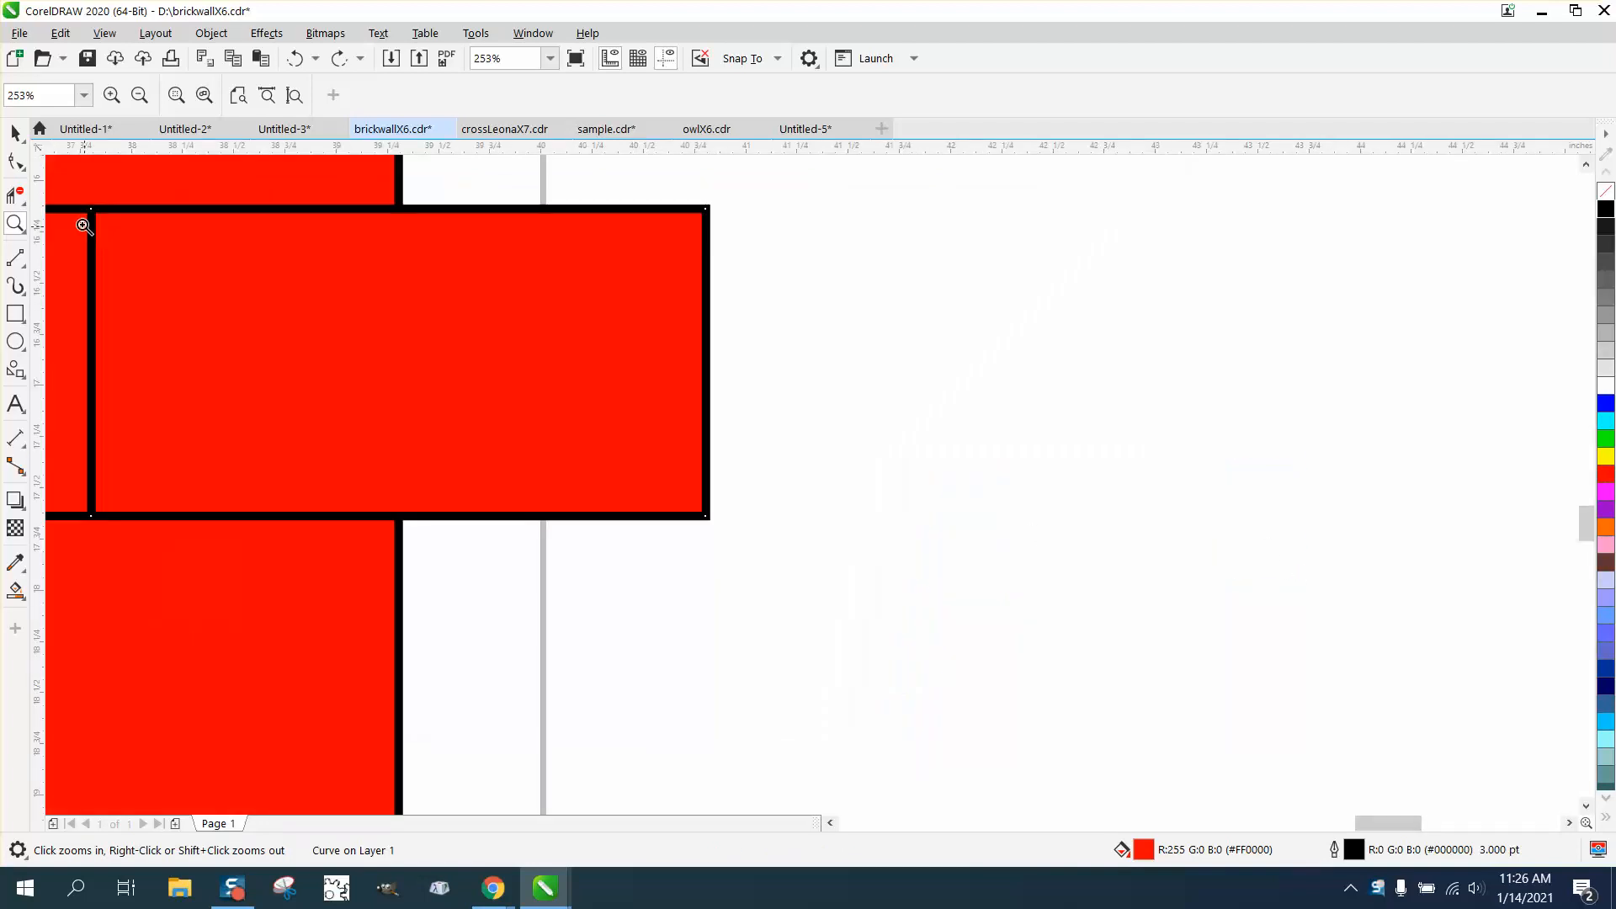
{"action": "left_click", "coordinate": [15, 133]}
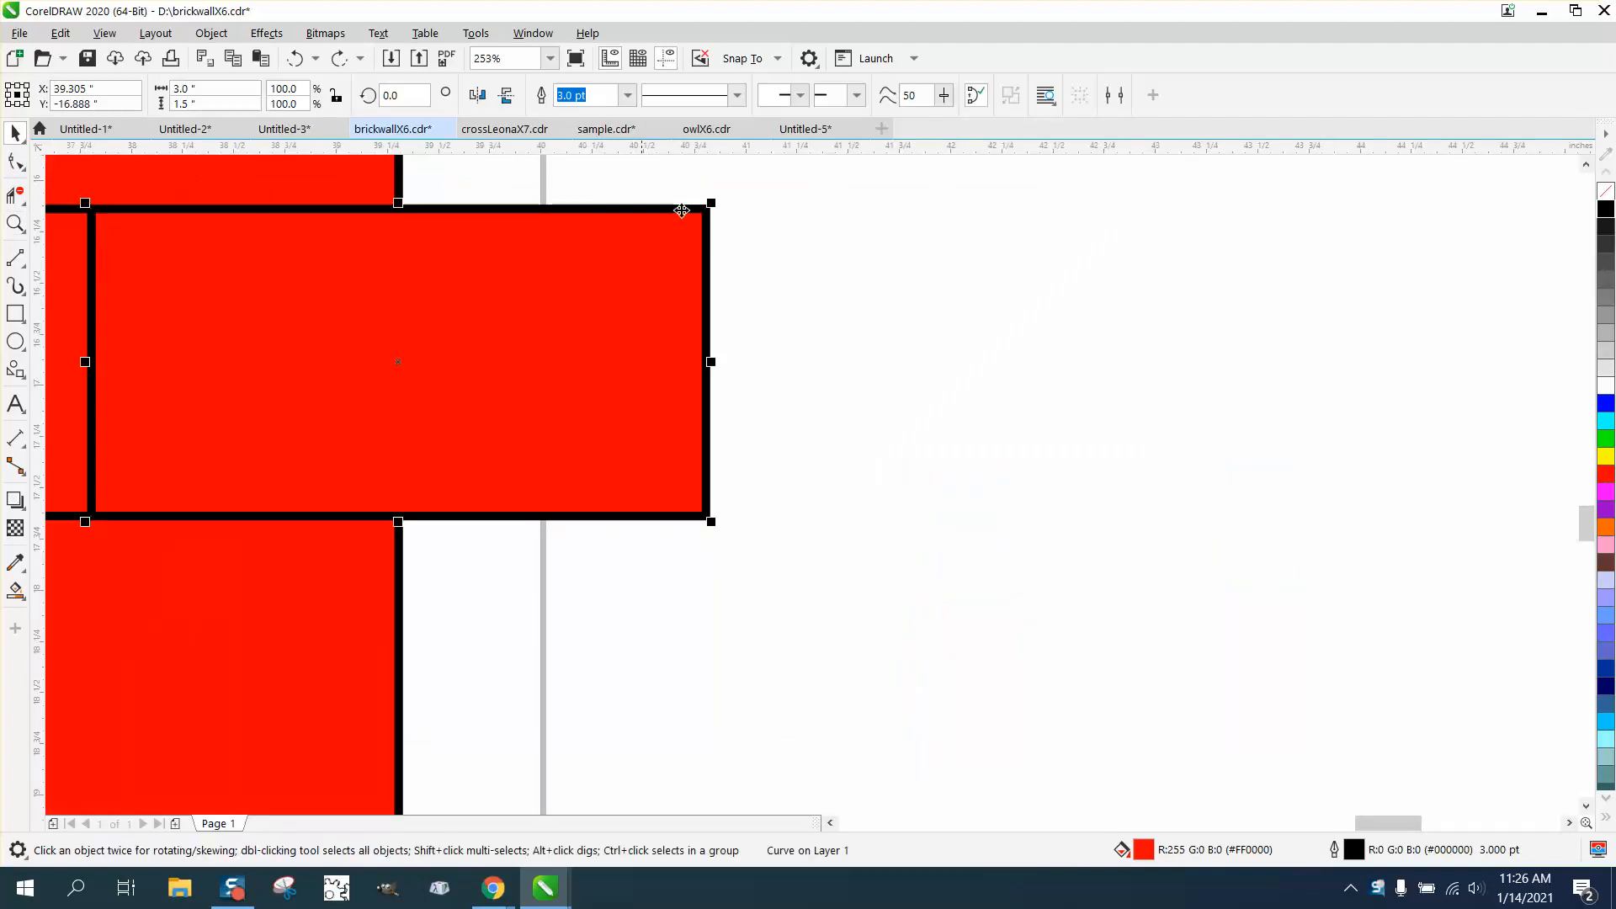
{"action": "left_click", "coordinate": [16, 161]}
{"action": "left_click_drag", "start_coordinate": [690, 188], "coordinate": [752, 552]}
{"action": "key", "text": "Left"}
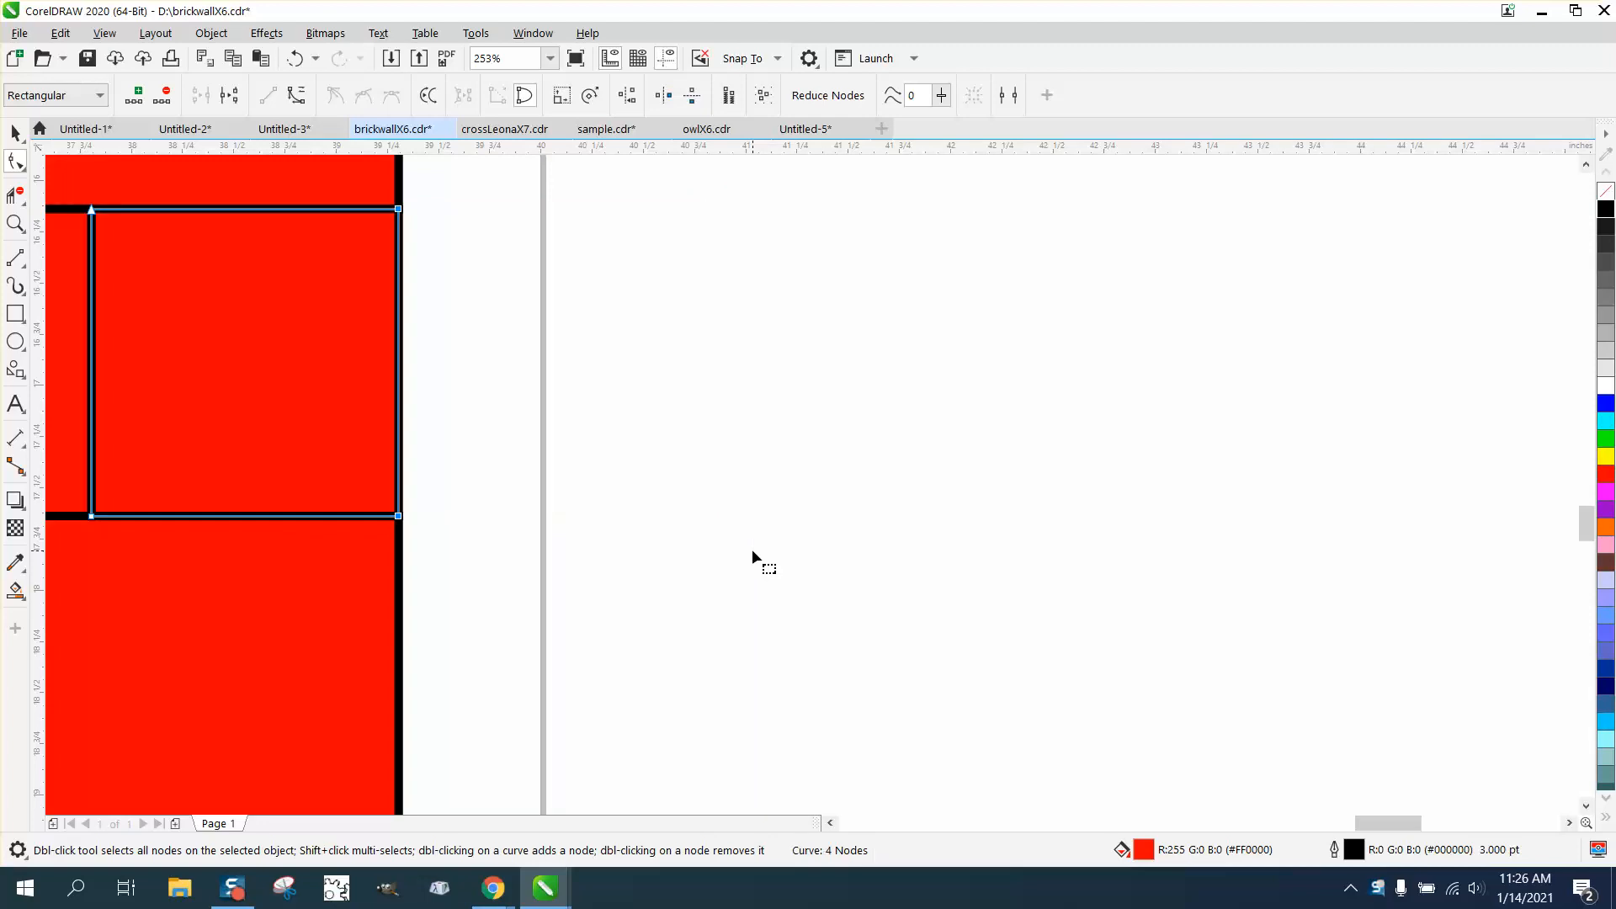
Shorten the lower protruding brick to 1.5 inches wide by moving its right-hand nodes to the wall's edge
{"action": "scroll", "coordinate": [702, 488], "scroll_direction": "down", "scroll_amount": 2}
{"action": "scroll", "coordinate": [722, 598], "scroll_direction": "down", "scroll_amount": 2}
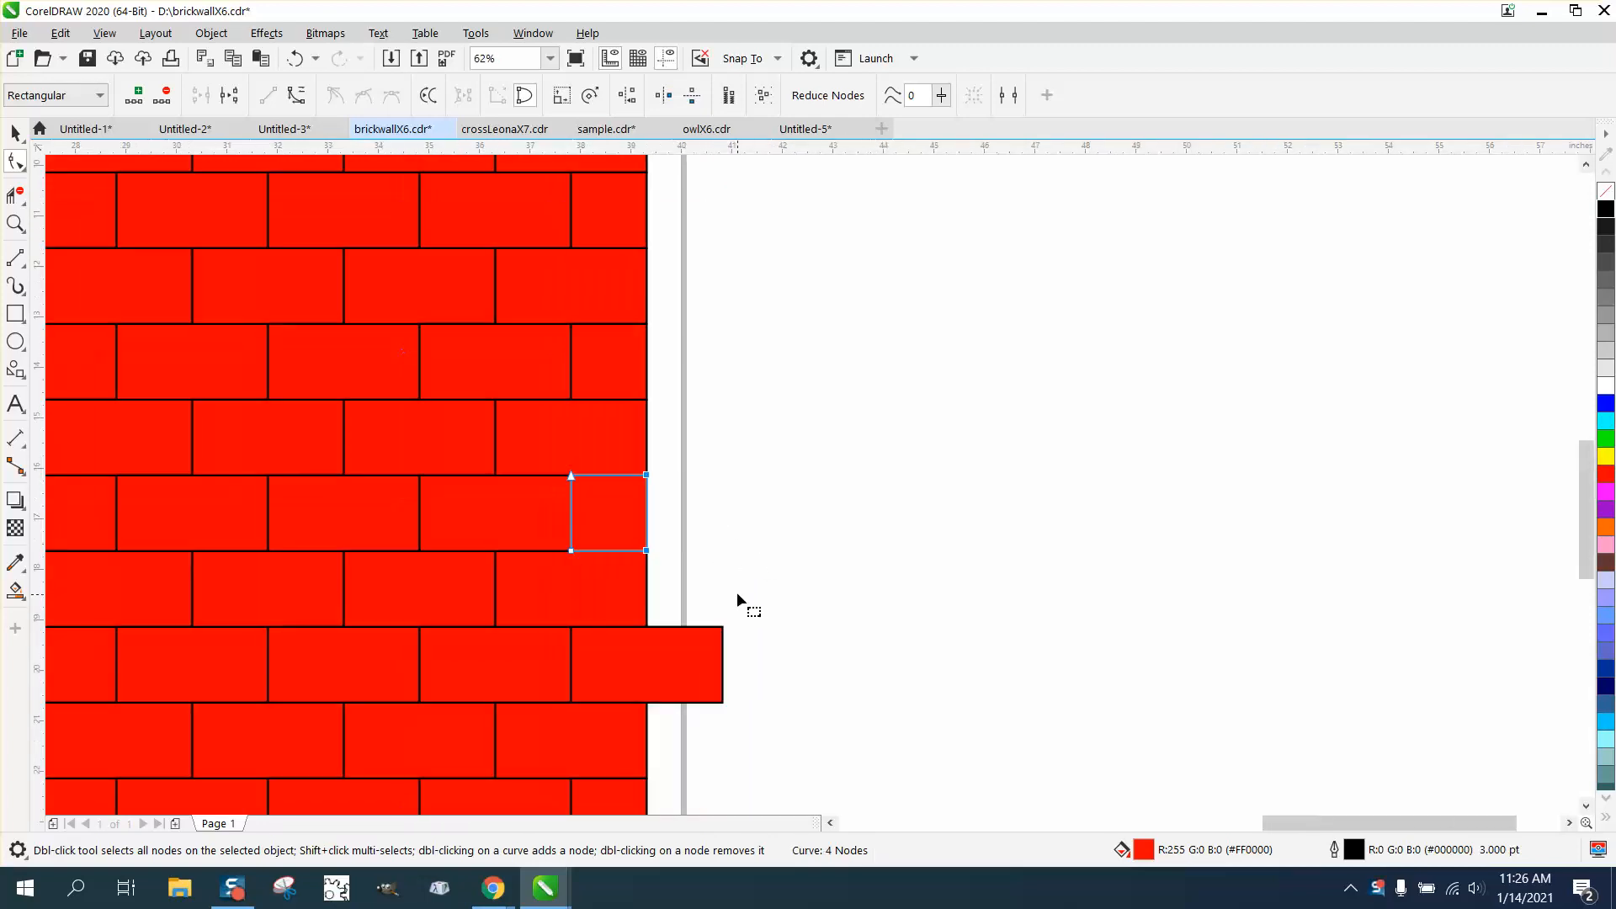
{"action": "left_click", "coordinate": [684, 710]}
{"action": "left_click", "coordinate": [716, 695]}
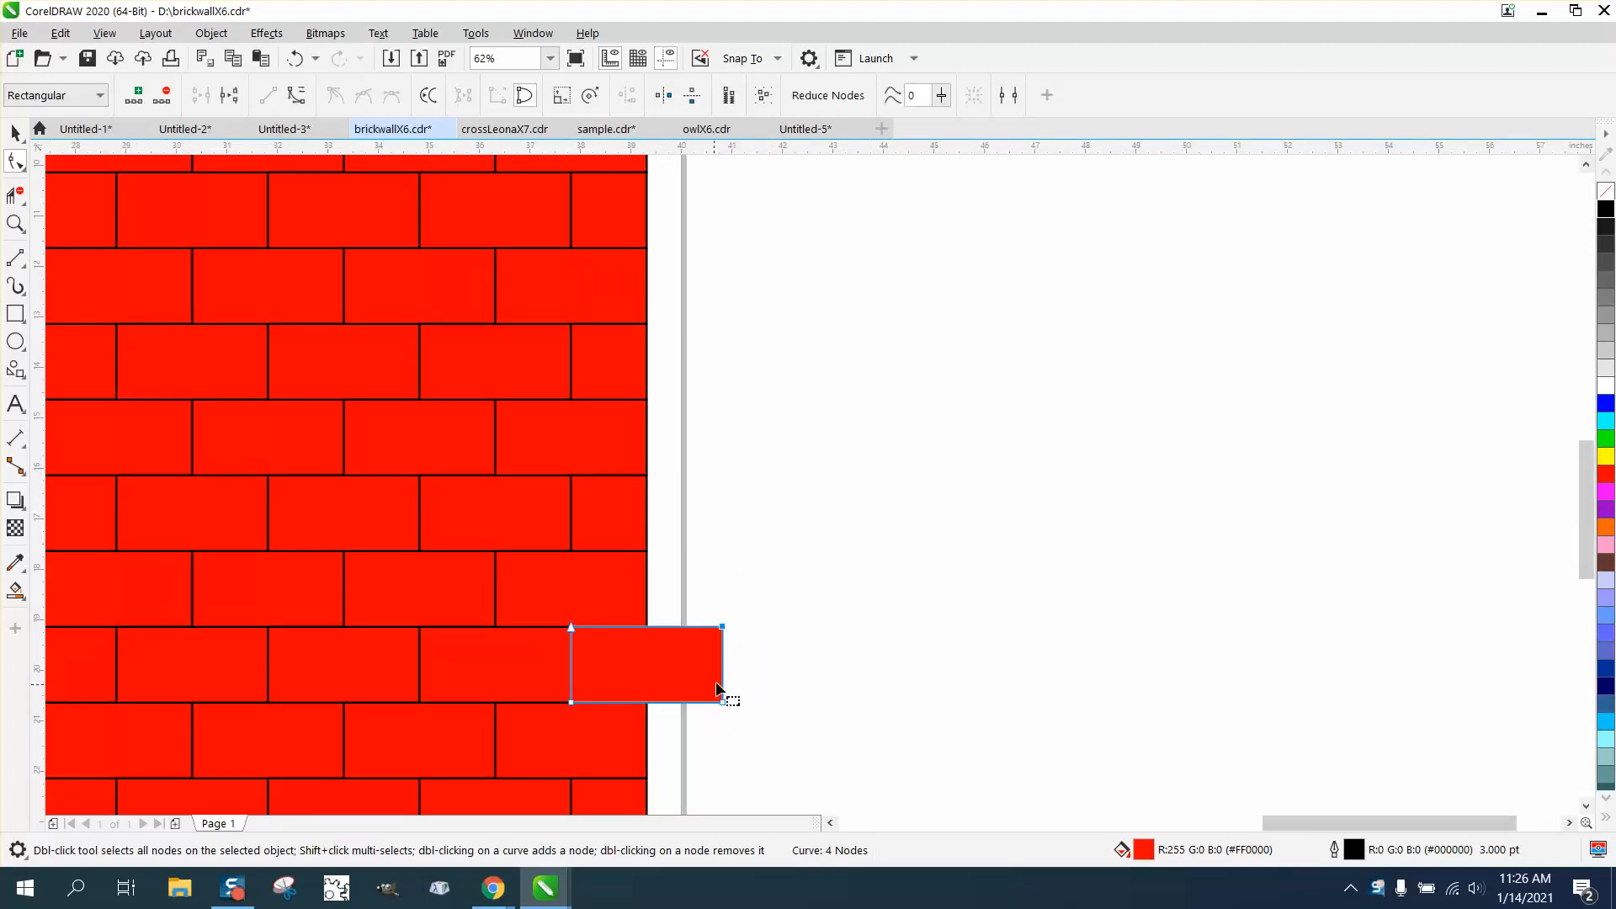
{"action": "left_click_drag", "start_coordinate": [690, 733], "coordinate": [691, 732]}
{"action": "key", "text": "Left"}
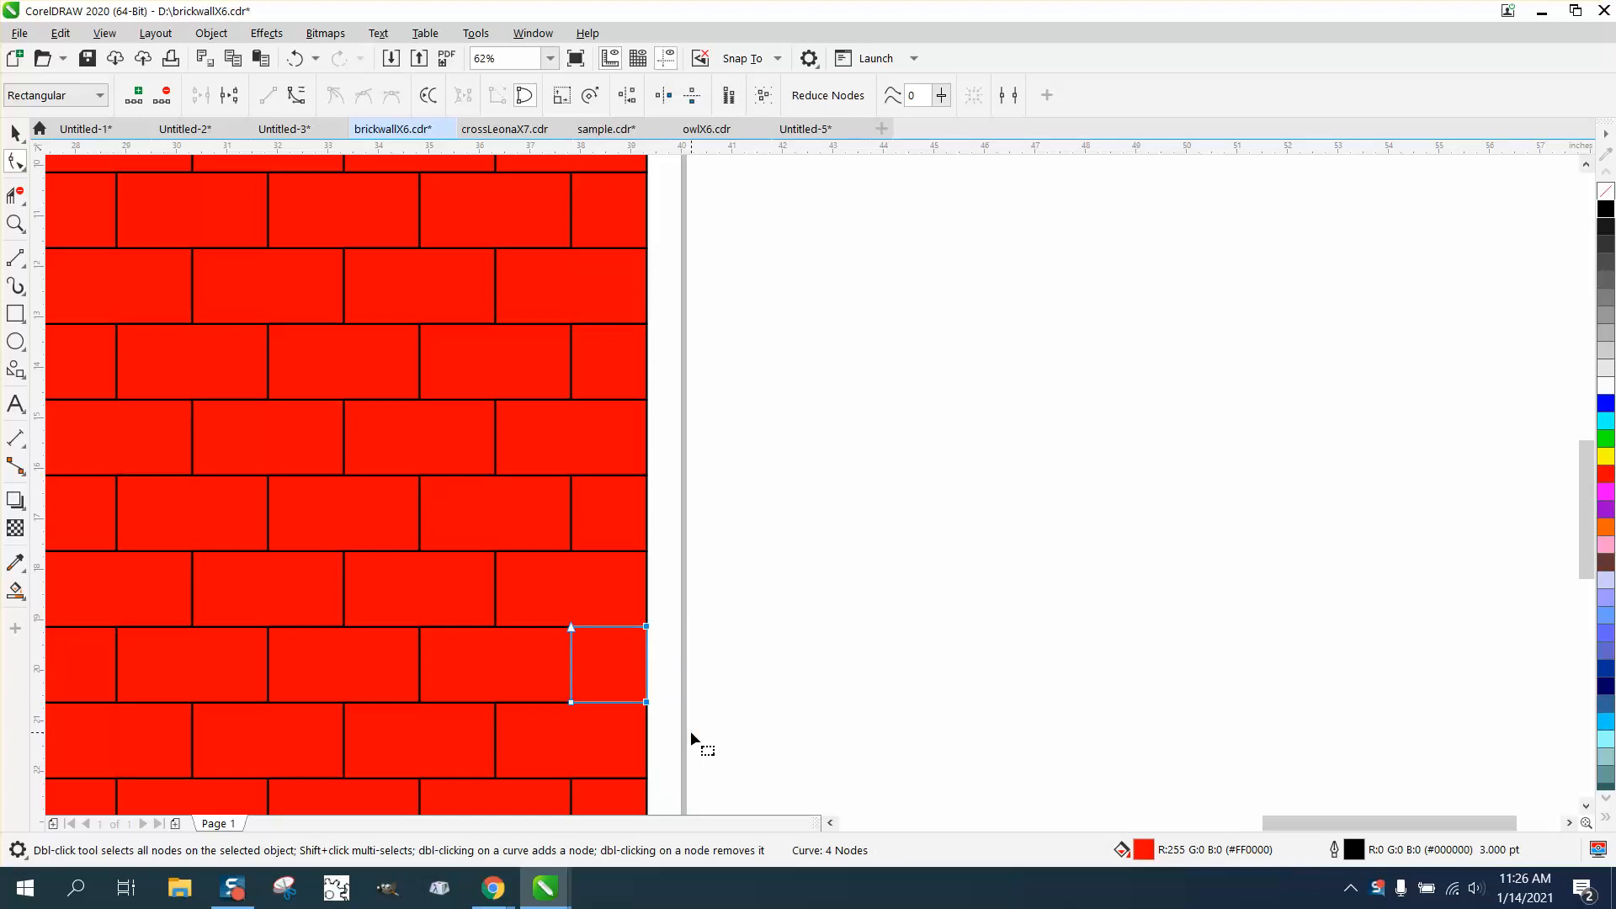
Group all the bricks of the flat wall and center the group on the page
{"action": "scroll", "coordinate": [672, 669], "scroll_direction": "down", "scroll_amount": 2}
{"action": "left_click", "coordinate": [16, 133]}
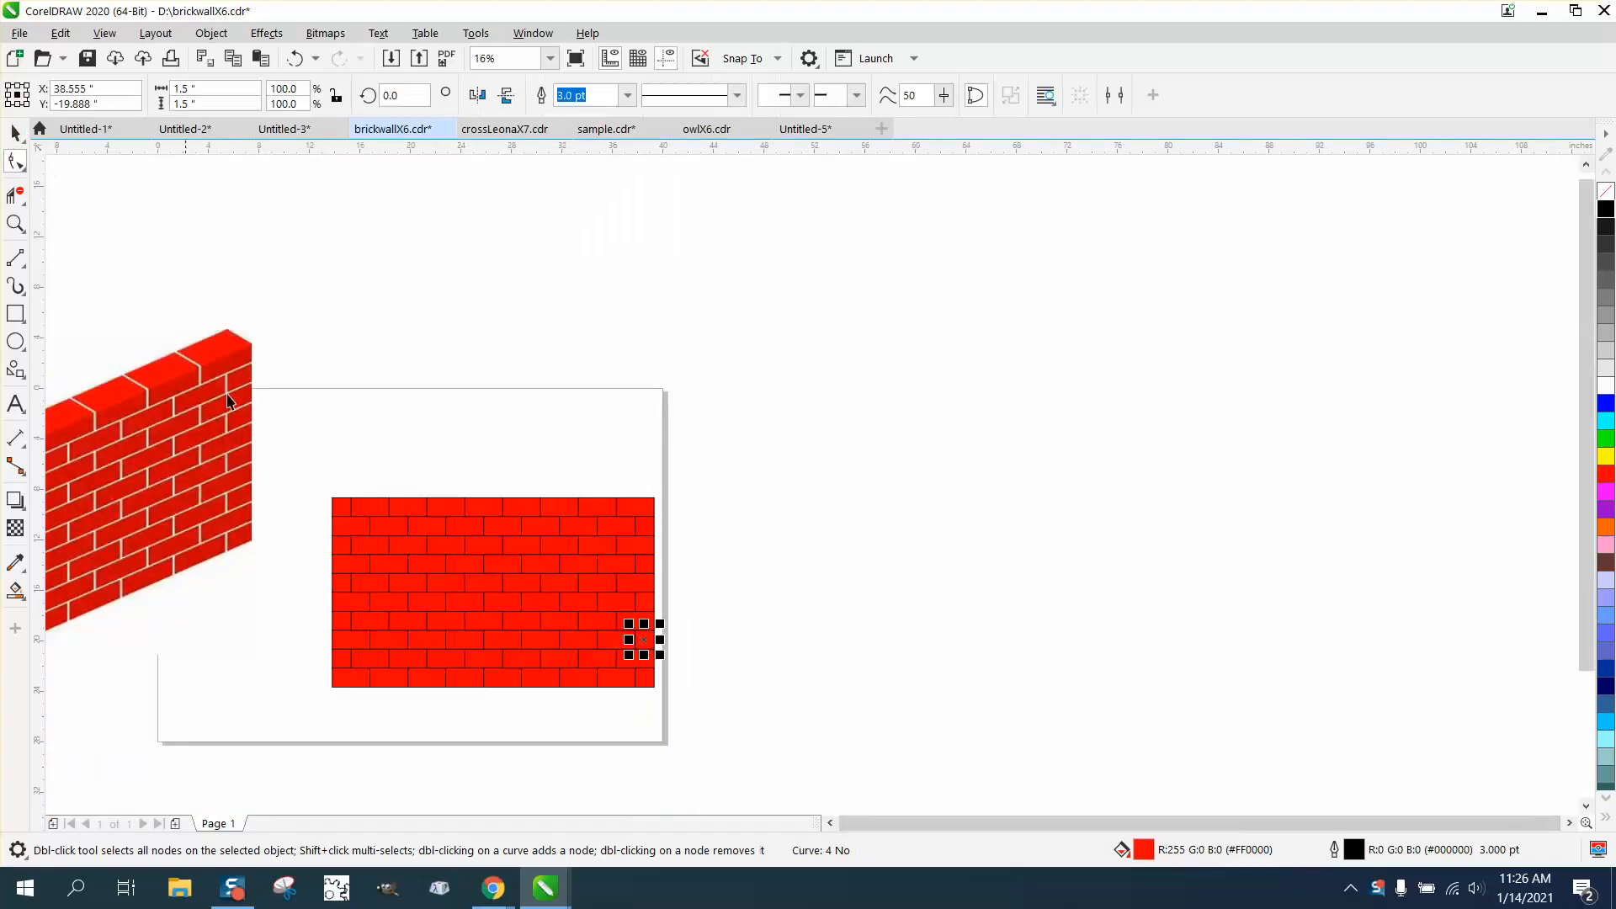
{"action": "left_click_drag", "start_coordinate": [298, 474], "coordinate": [792, 740]}
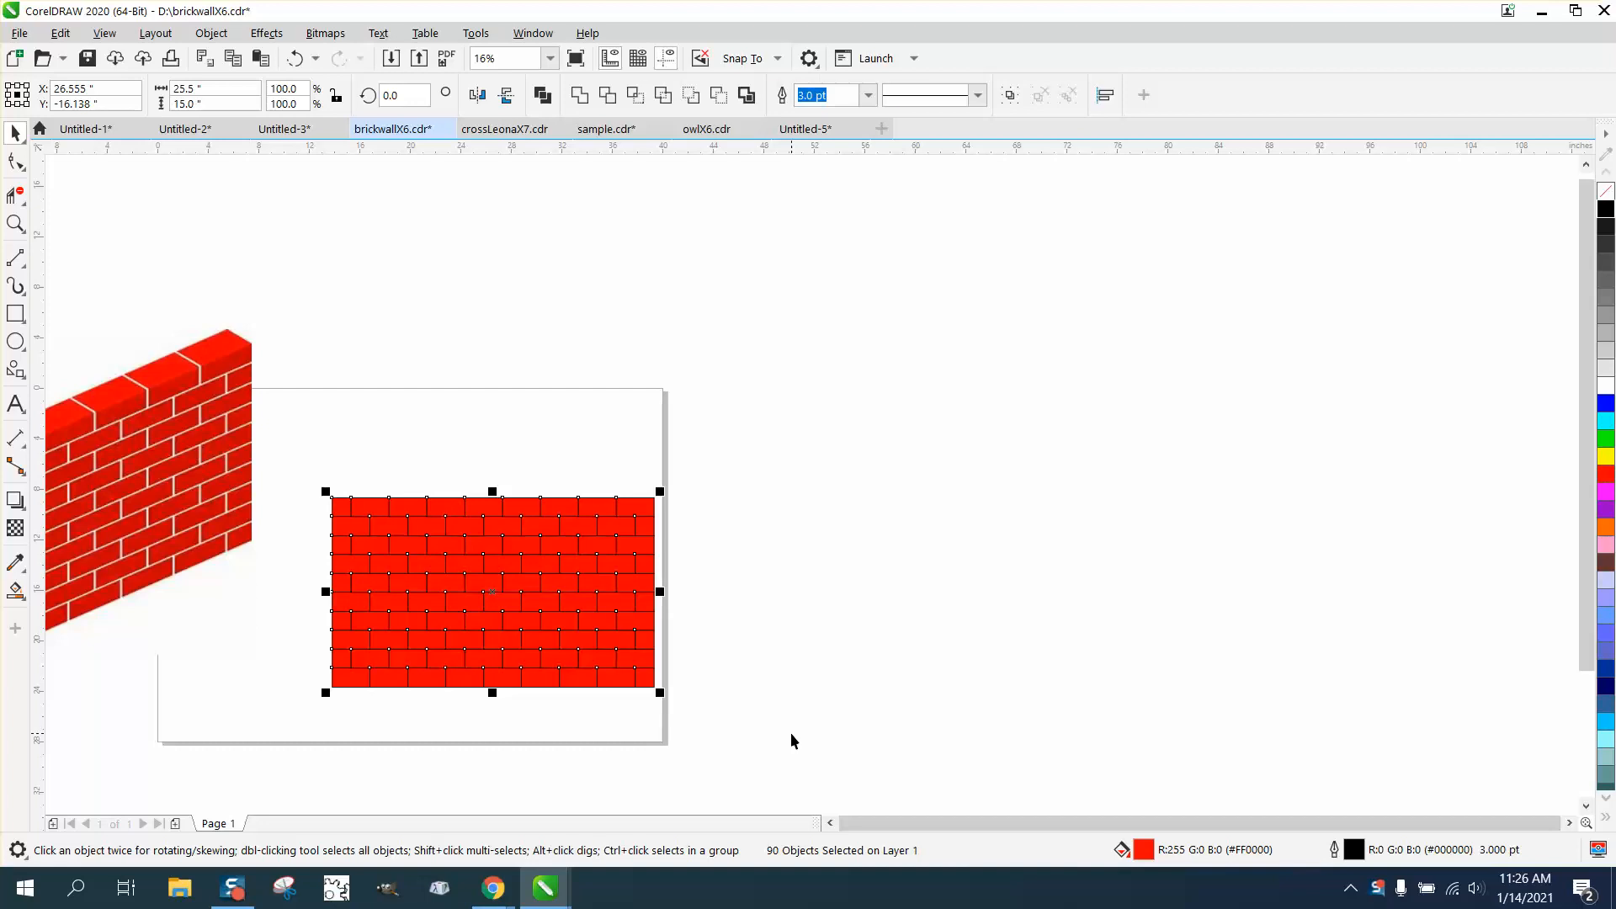
{"action": "key", "text": "ctrl+g"}
{"action": "key", "text": "p"}
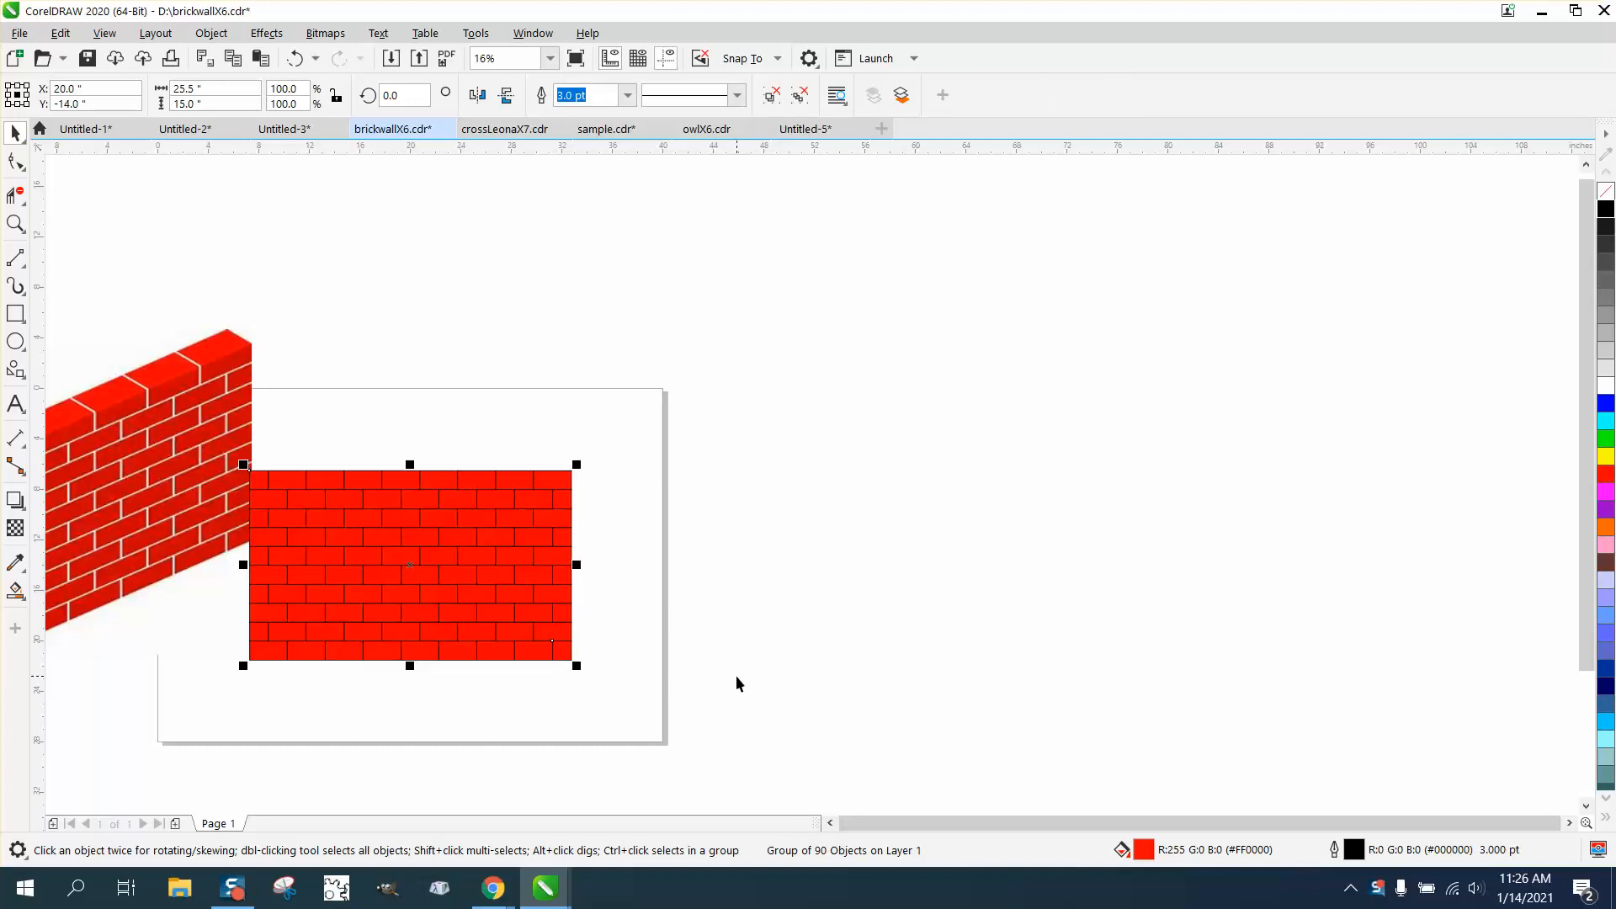
Delete the reference bitmap of the angled brick wall
{"action": "left_click", "coordinate": [201, 309]}
{"action": "left_click_drag", "start_coordinate": [200, 309], "coordinate": [231, 241]}
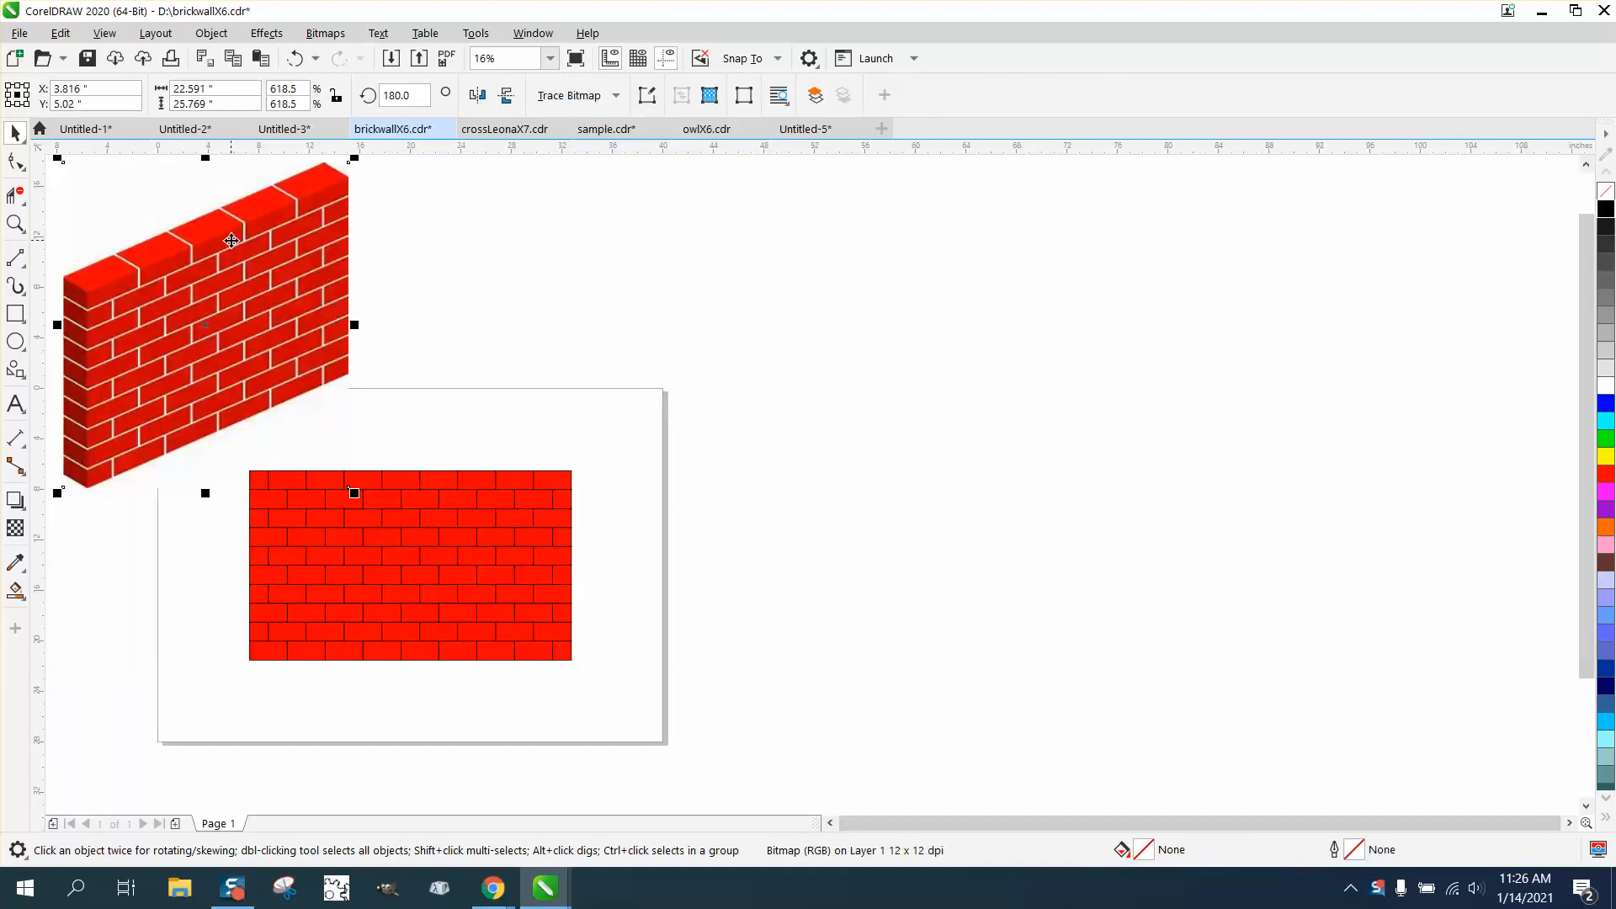
{"action": "key", "text": "Delete"}
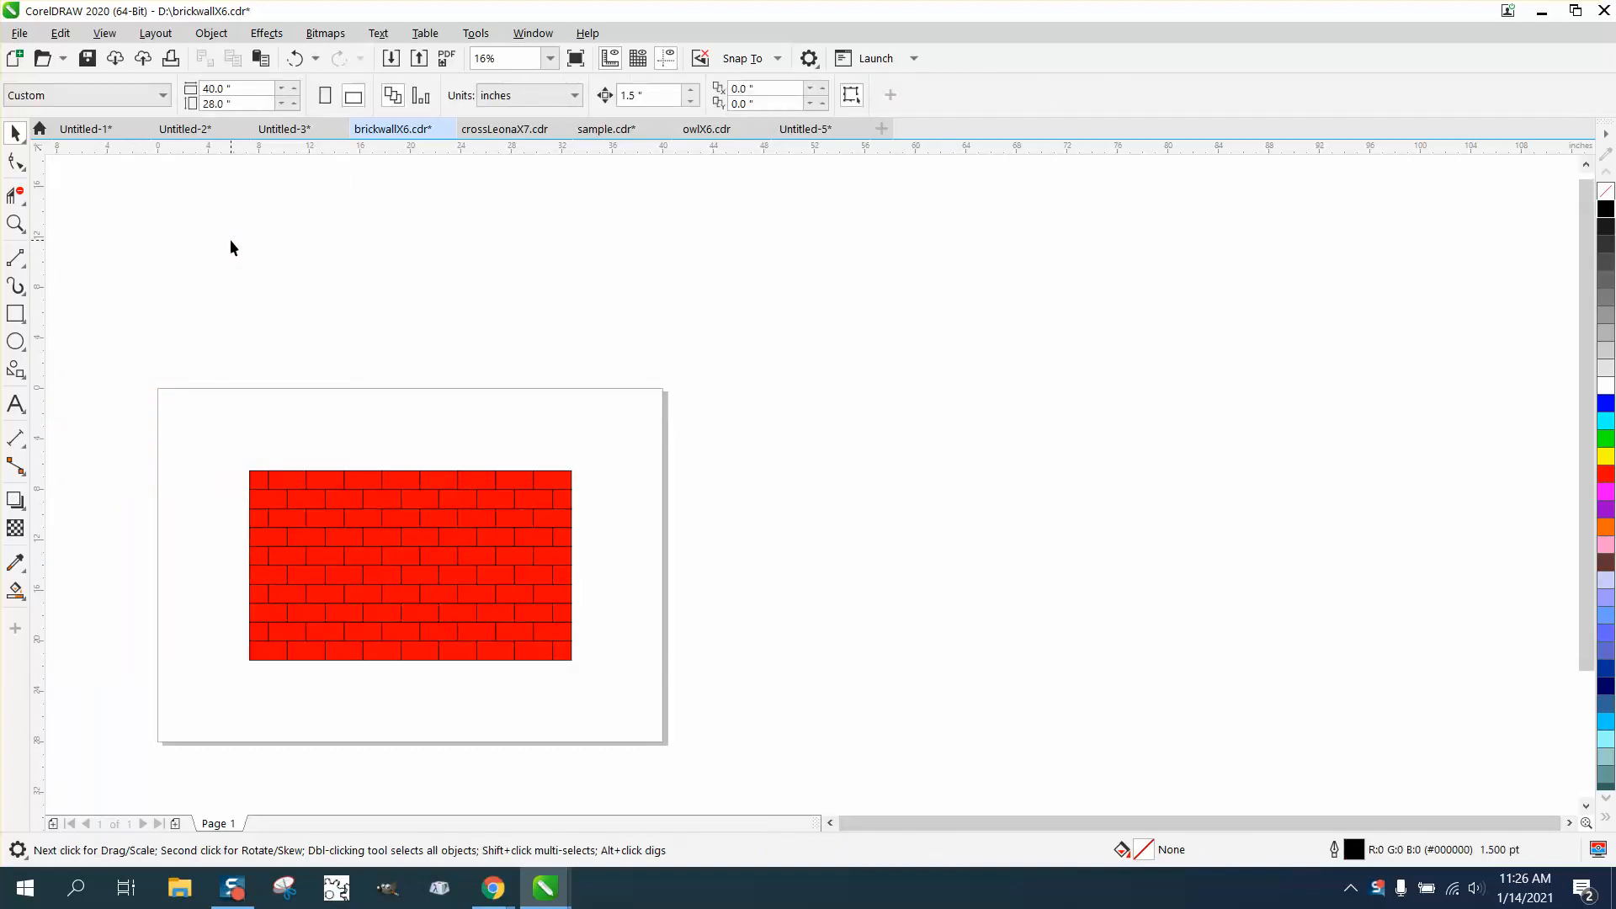
Draw a heart from the common shapes, about 5.9 inches wide and high, and center it on the page
{"action": "left_click", "coordinate": [23, 375]}
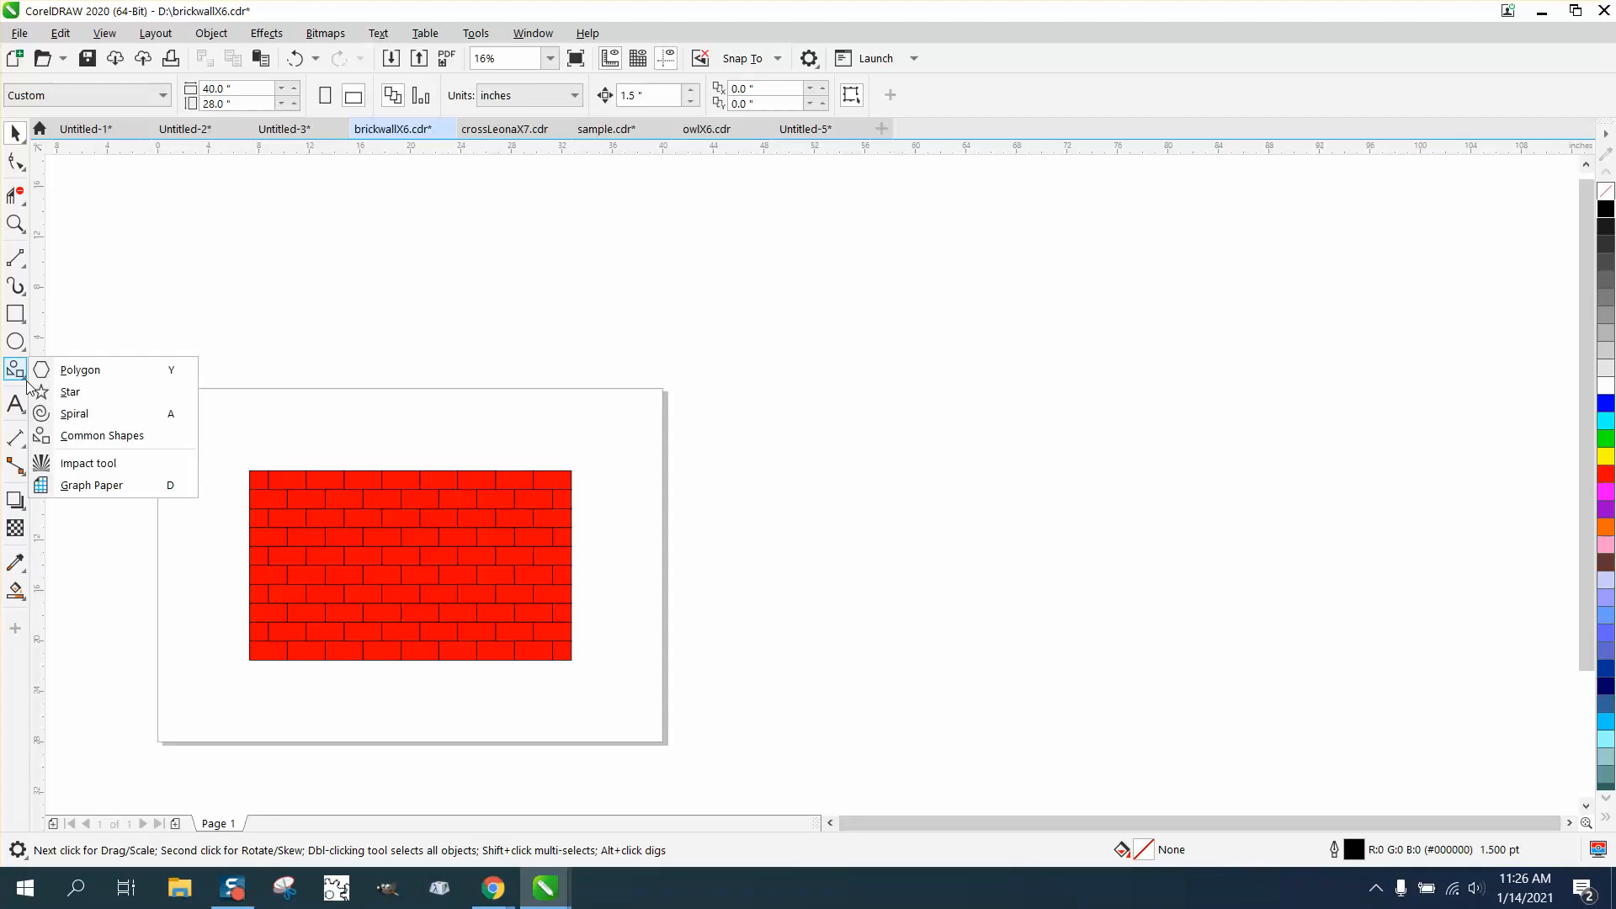
{"action": "left_click", "coordinate": [94, 433]}
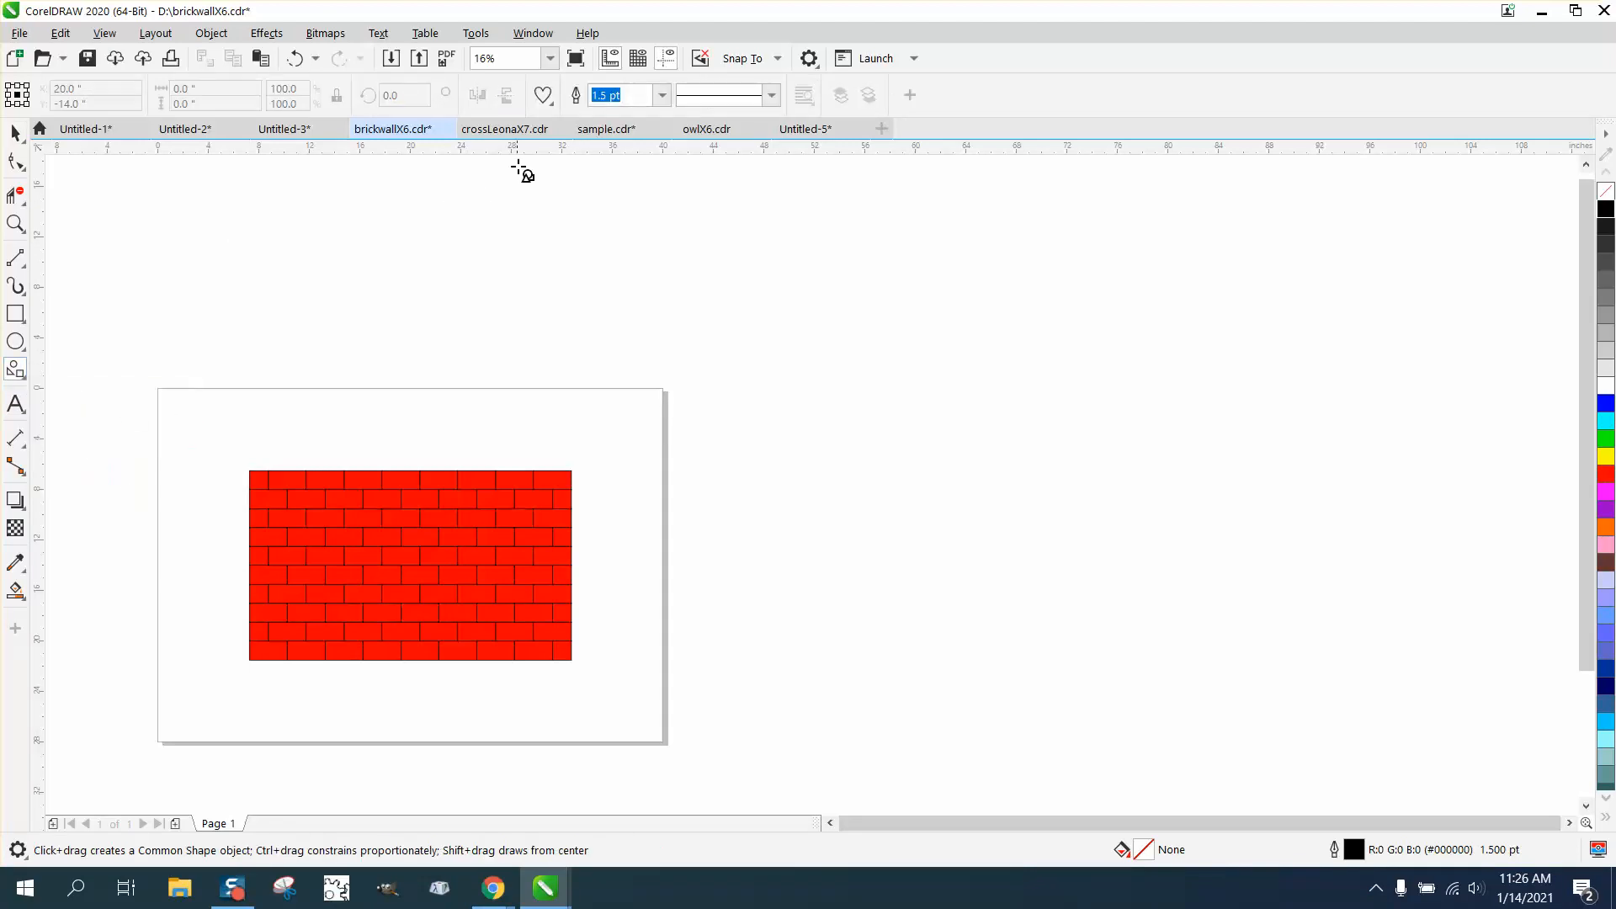
{"action": "left_click", "coordinate": [543, 95]}
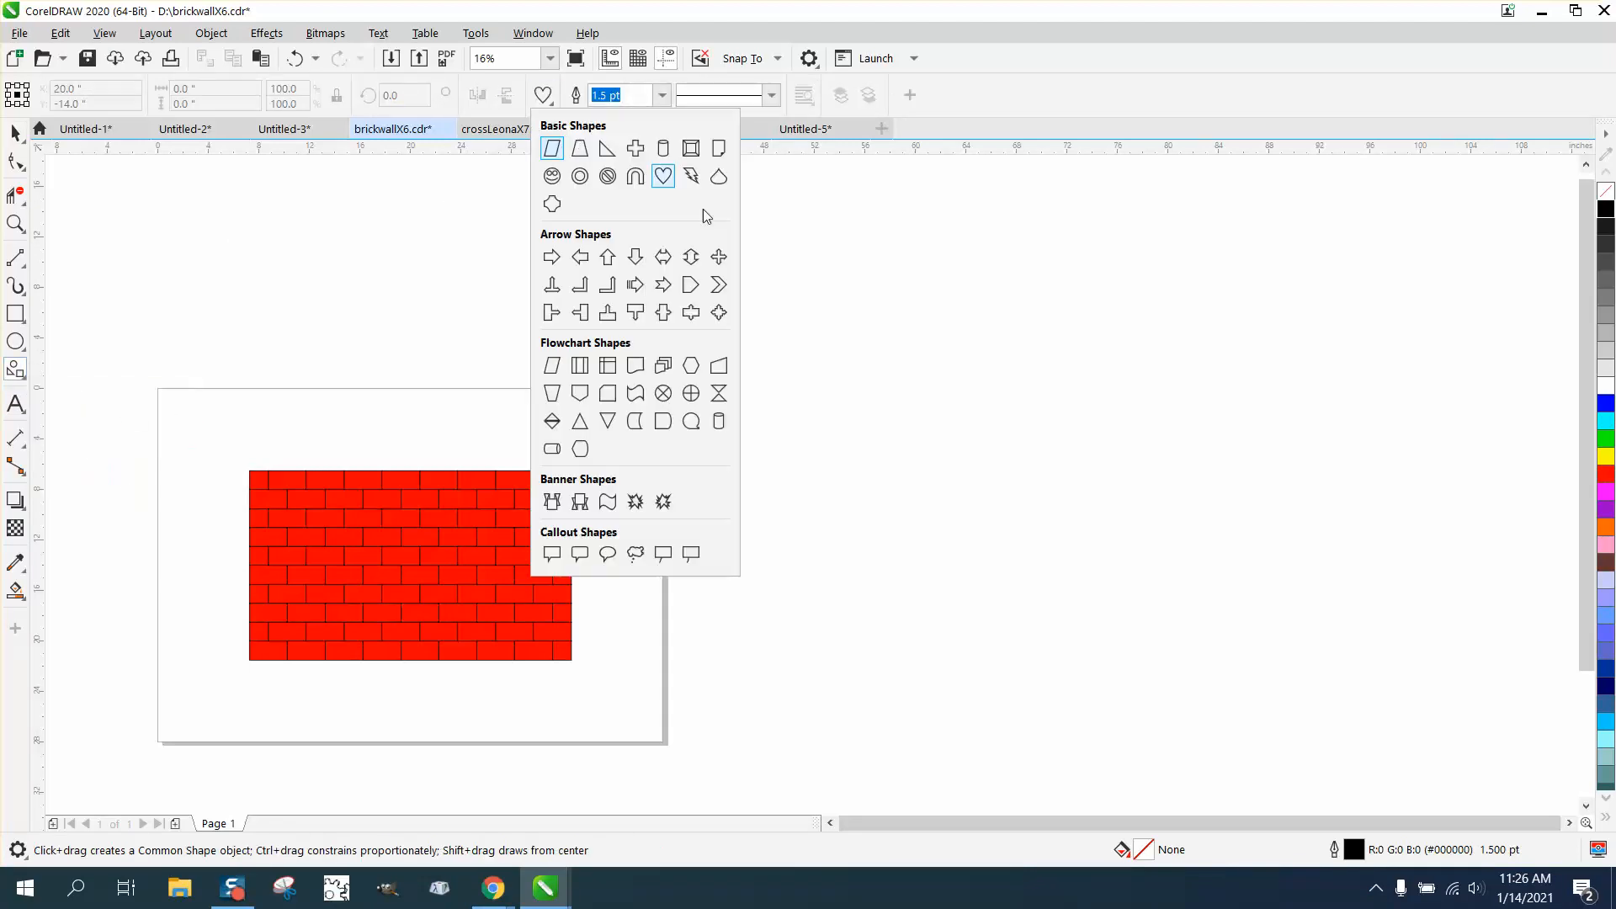
{"action": "left_click", "coordinate": [664, 176]}
{"action": "left_click_drag", "start_coordinate": [930, 370], "coordinate": [869, 456]}
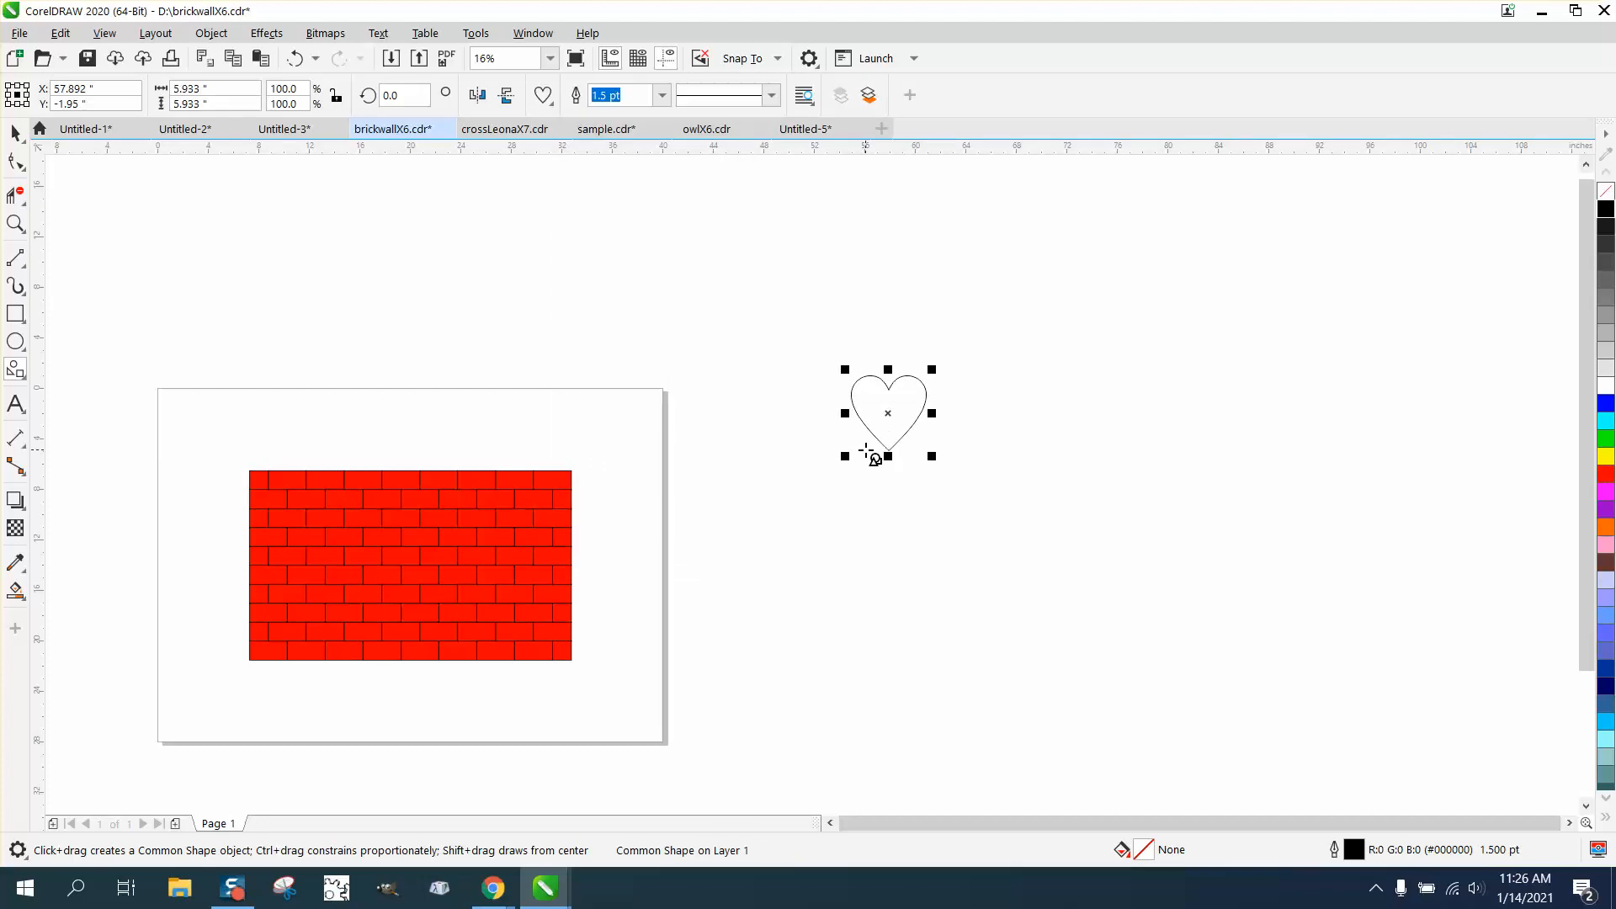
{"action": "key", "text": "p"}
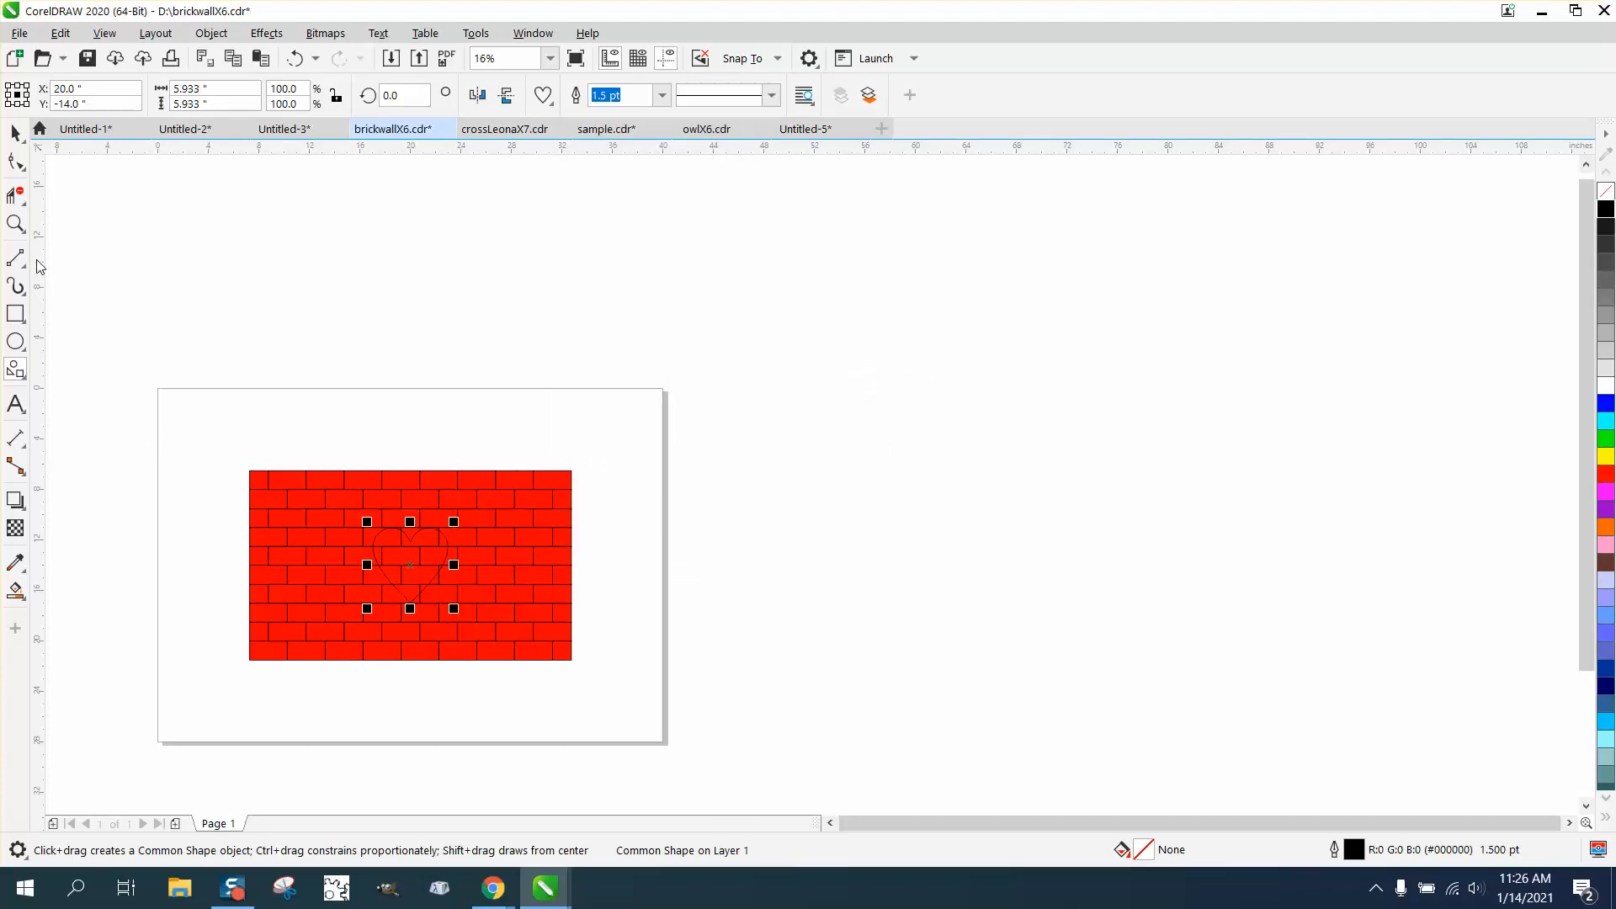
Cut the heart out of the brick wall with Back Minus Front, undoing the cut once and repeating it
{"action": "left_click", "coordinate": [15, 223]}
{"action": "left_click_drag", "start_coordinate": [235, 422], "coordinate": [715, 708]}
{"action": "left_click", "coordinate": [15, 132]}
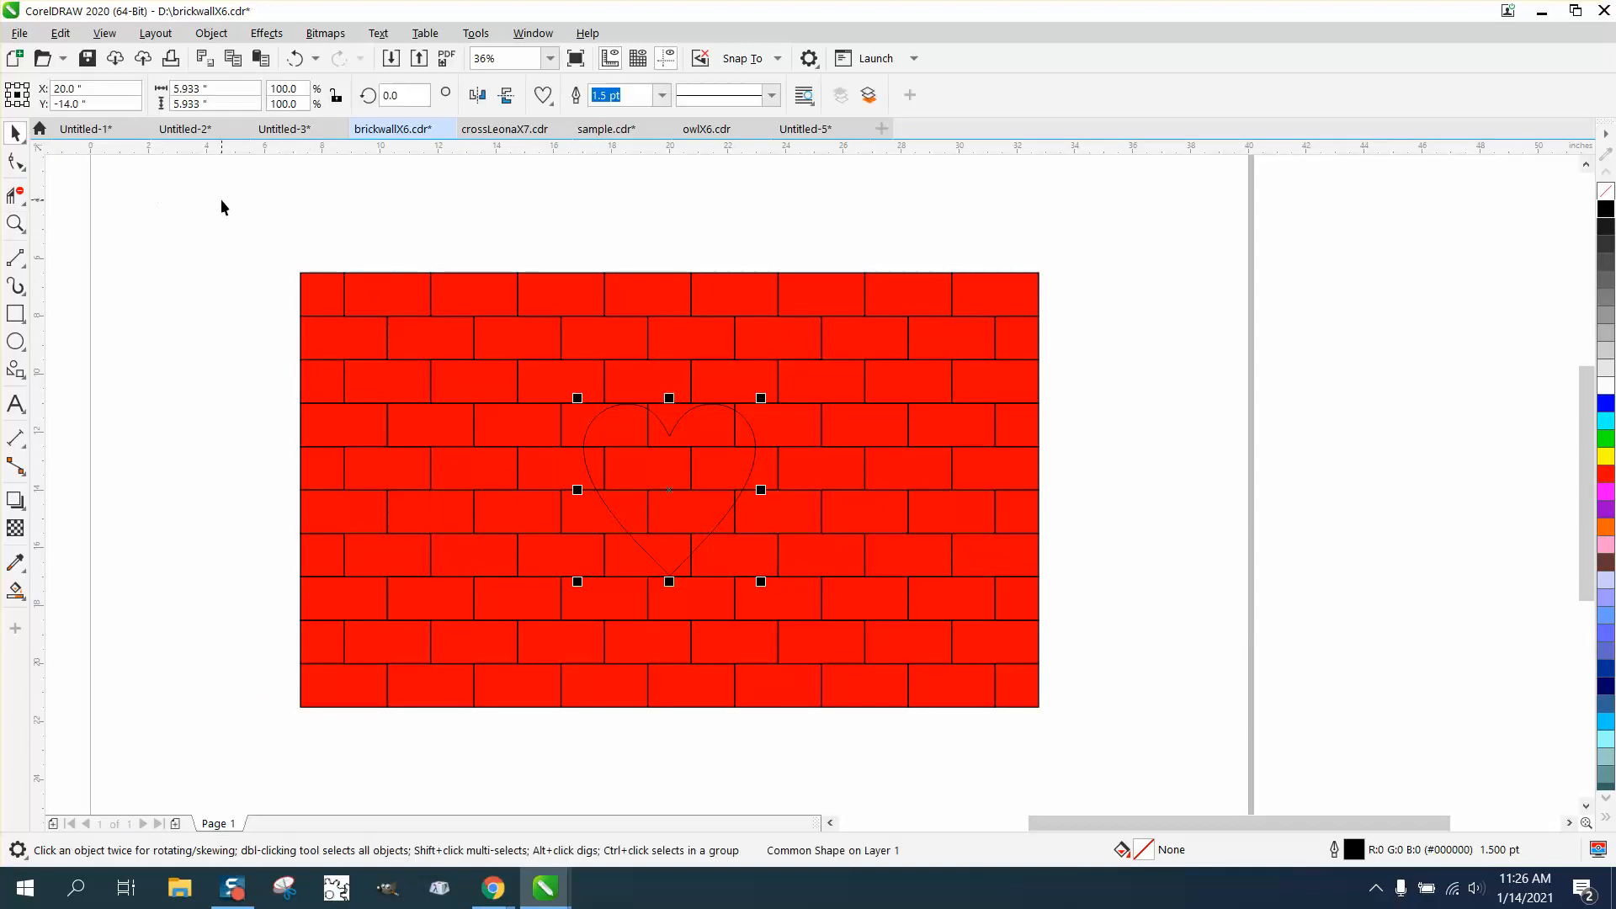
{"action": "left_click_drag", "start_coordinate": [234, 228], "coordinate": [1220, 806]}
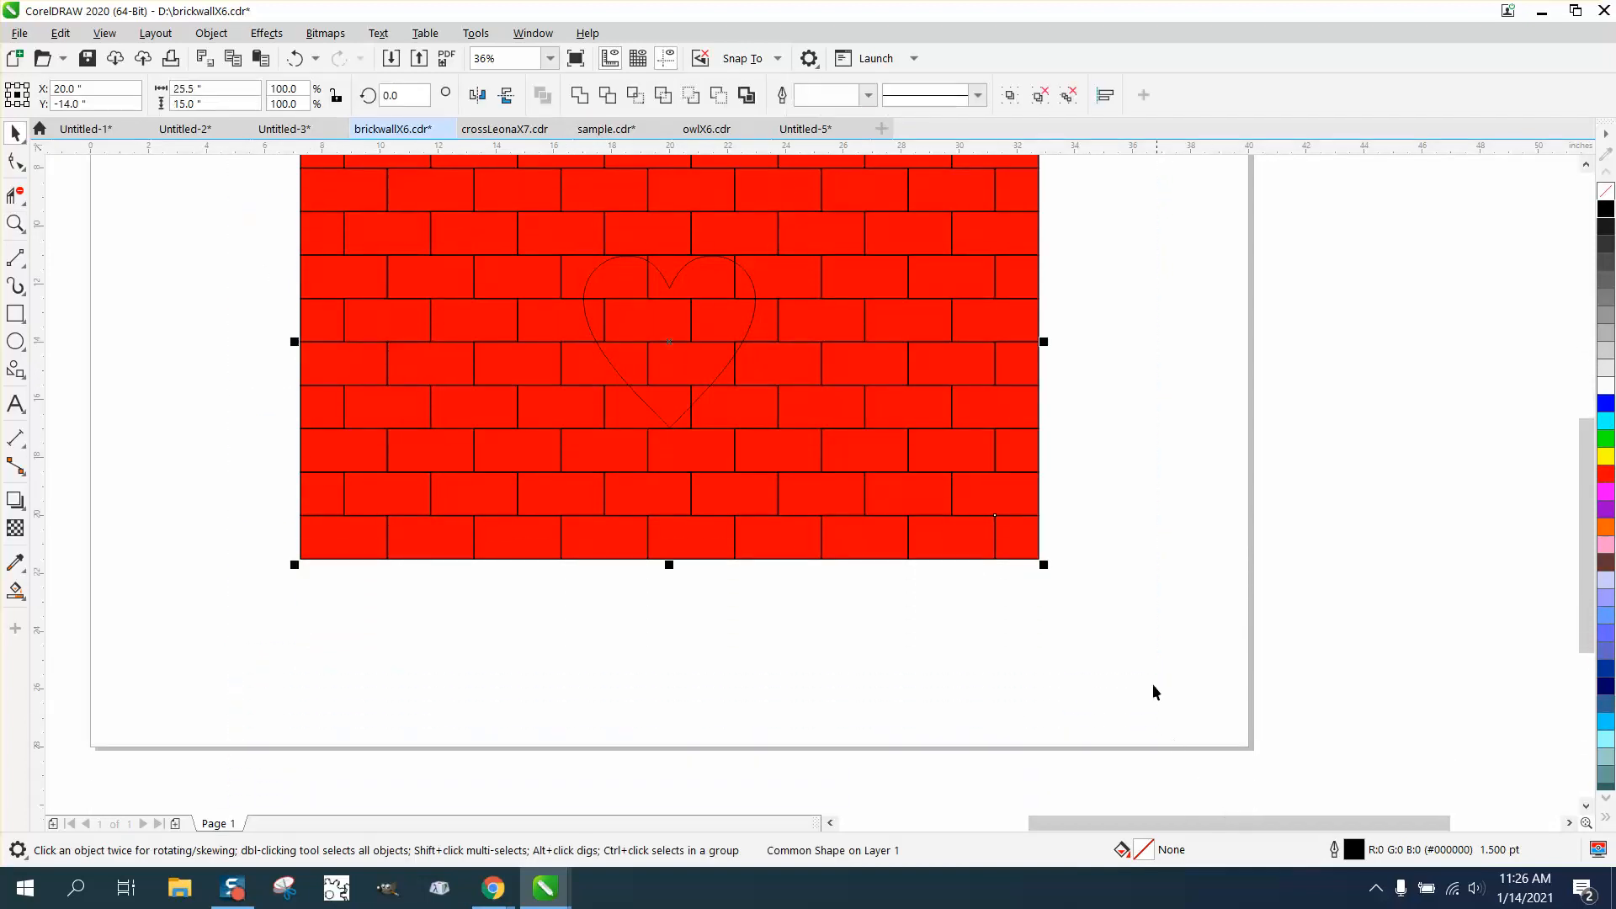
{"action": "left_click", "coordinate": [718, 95]}
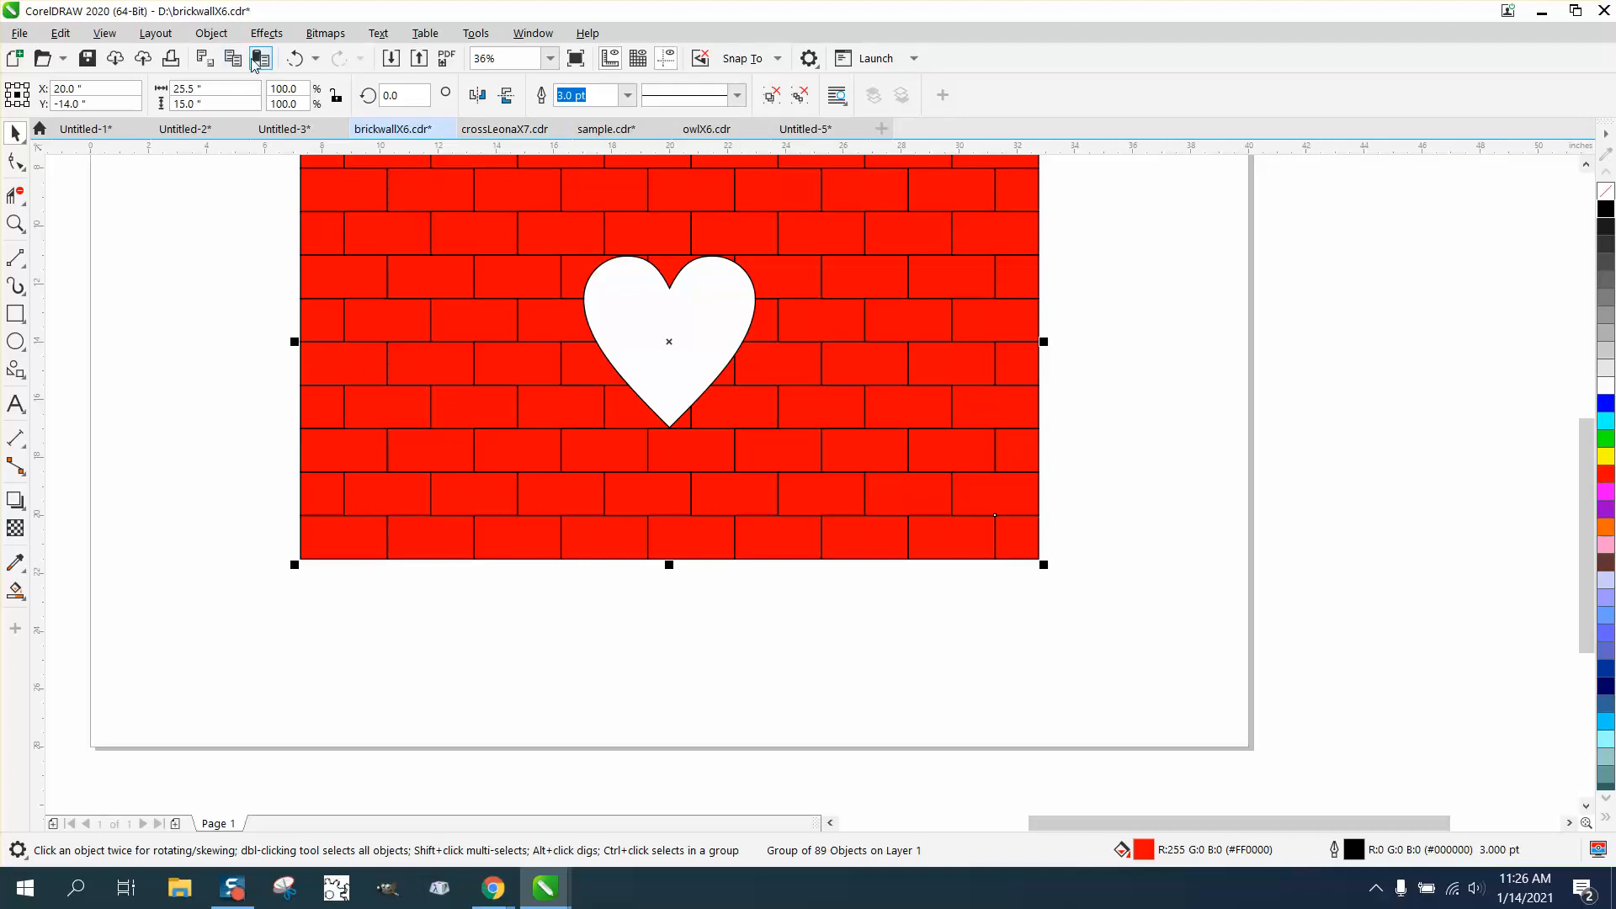
{"action": "left_click", "coordinate": [295, 58]}
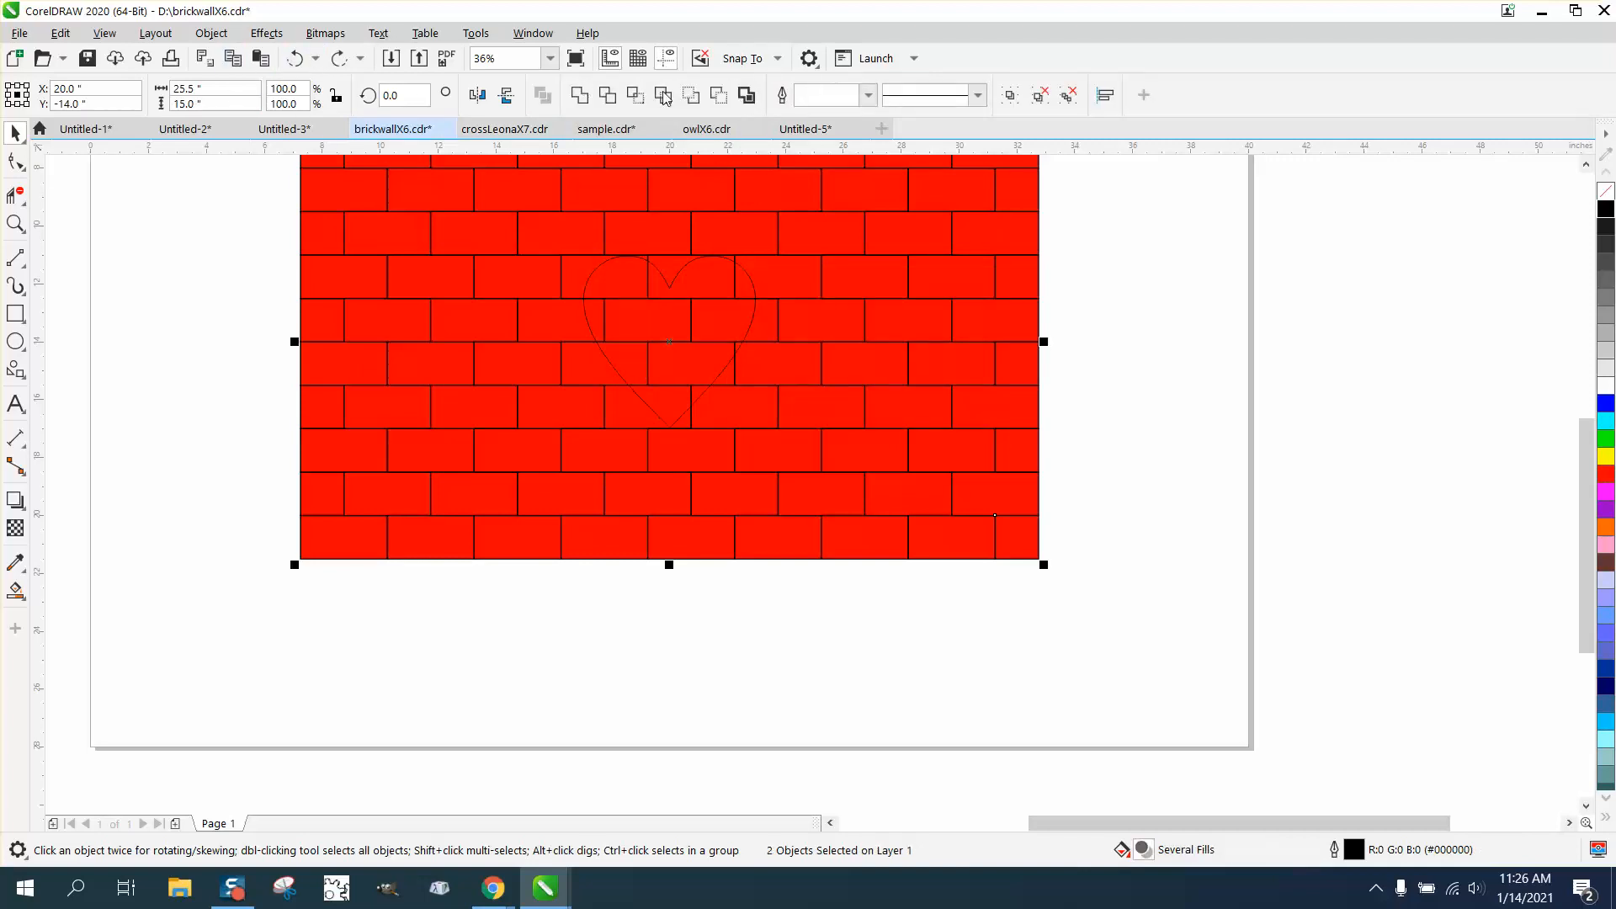
{"action": "left_click", "coordinate": [718, 96]}
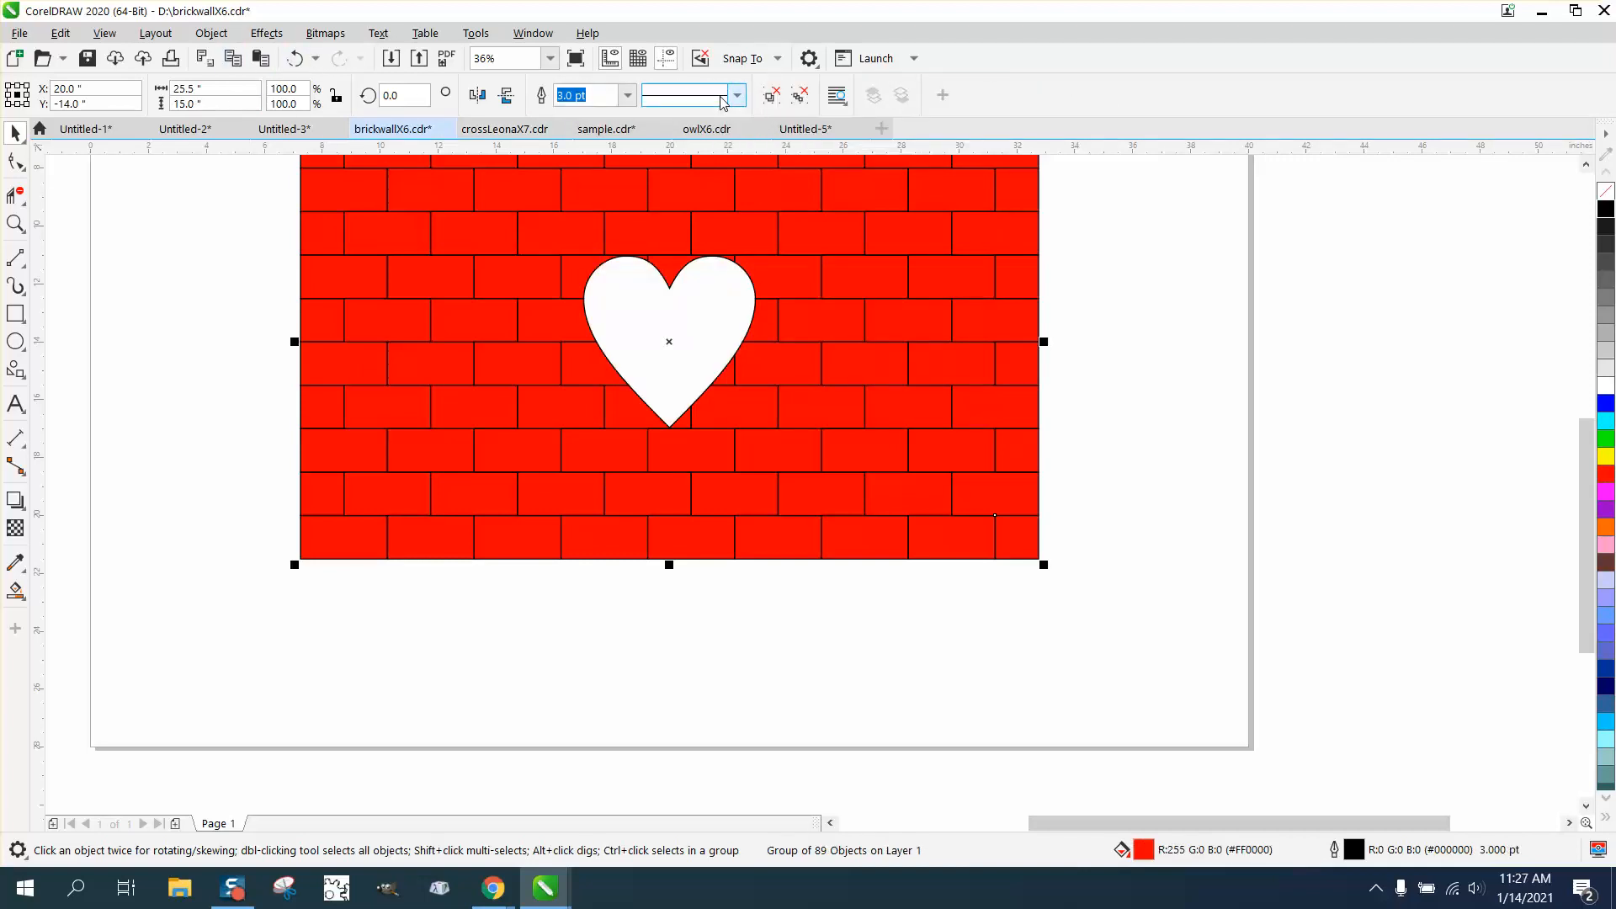
Add perspective to the wall, moving its upper right corner up and inward and its lower right corner up and inward
{"action": "scroll", "coordinate": [782, 516], "scroll_direction": "down", "scroll_amount": 2}
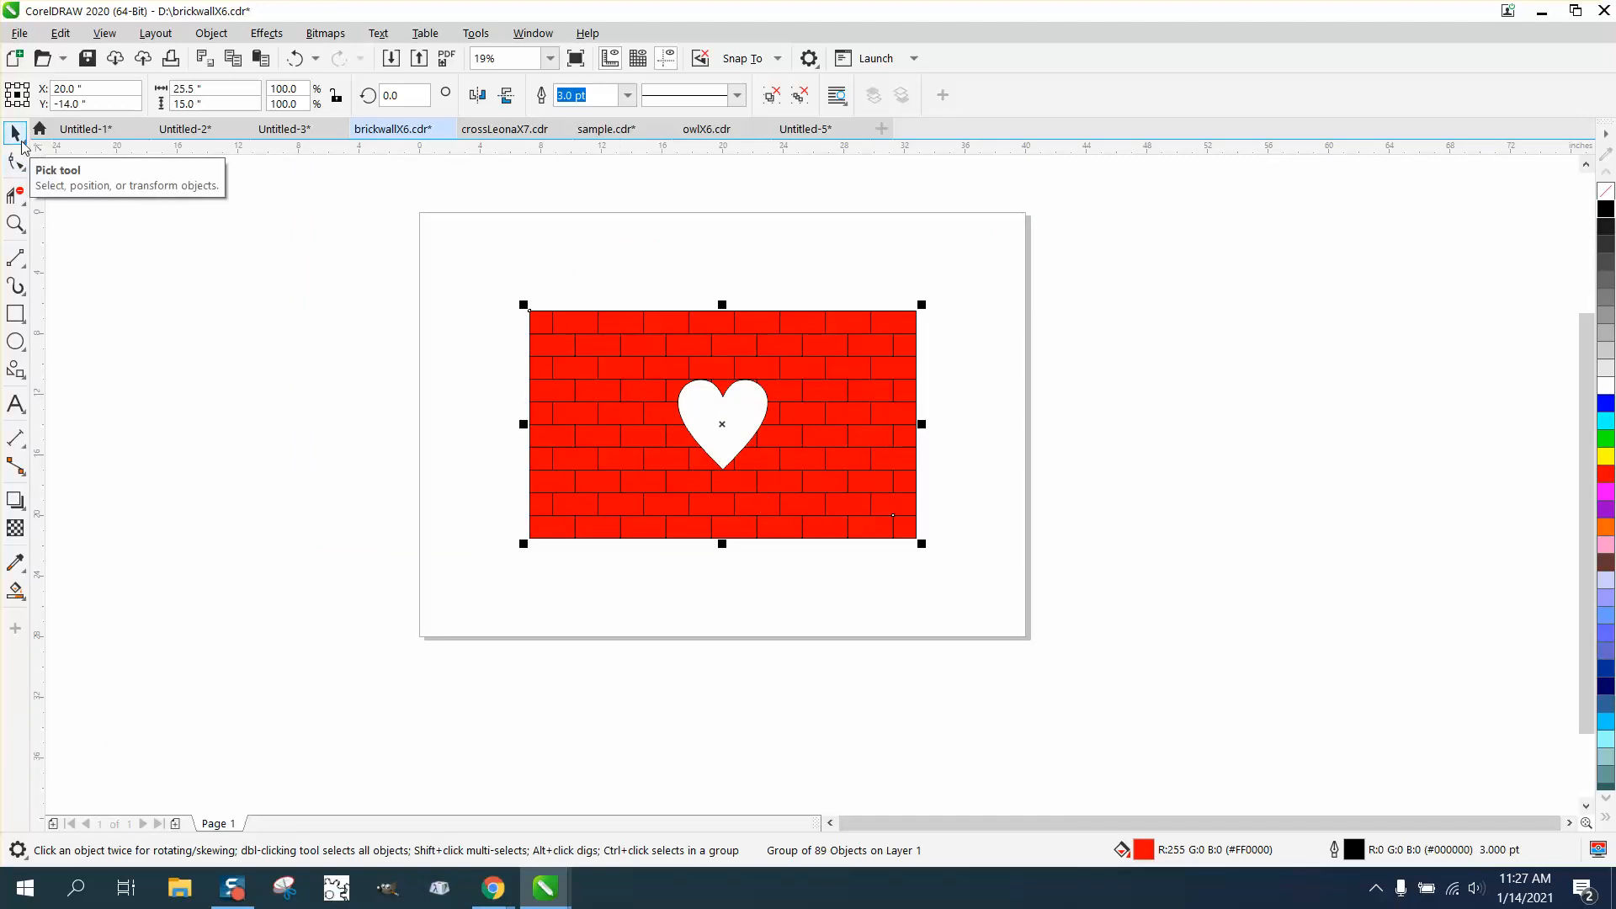
{"action": "left_click", "coordinate": [226, 37]}
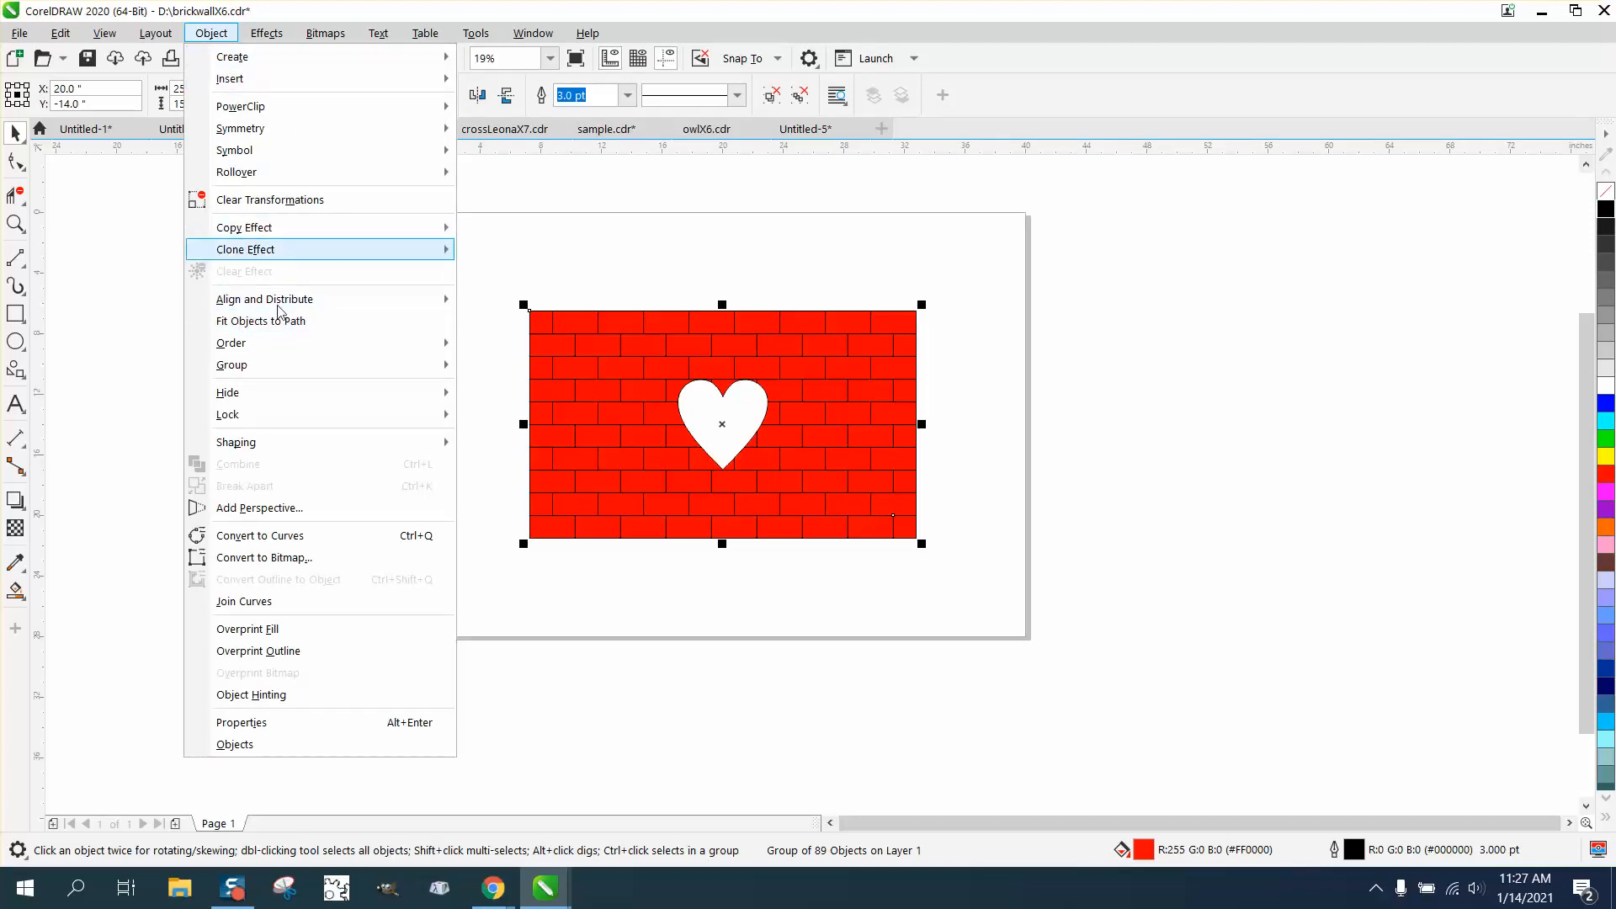
{"action": "left_click", "coordinate": [290, 509]}
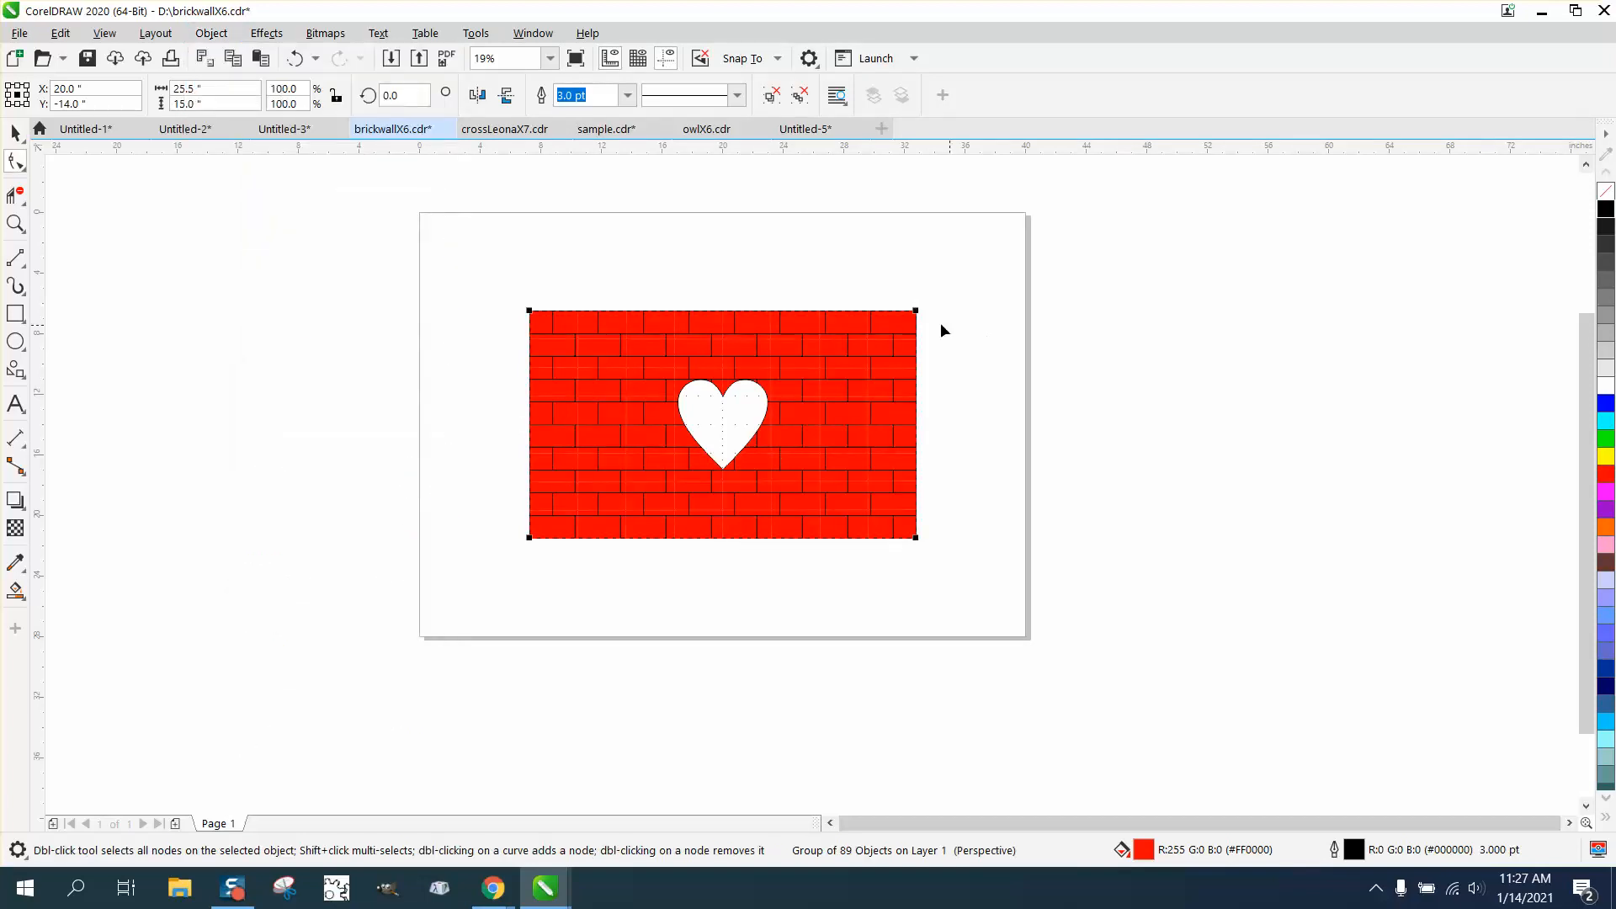
{"action": "left_click_drag", "start_coordinate": [913, 311], "coordinate": [855, 268]}
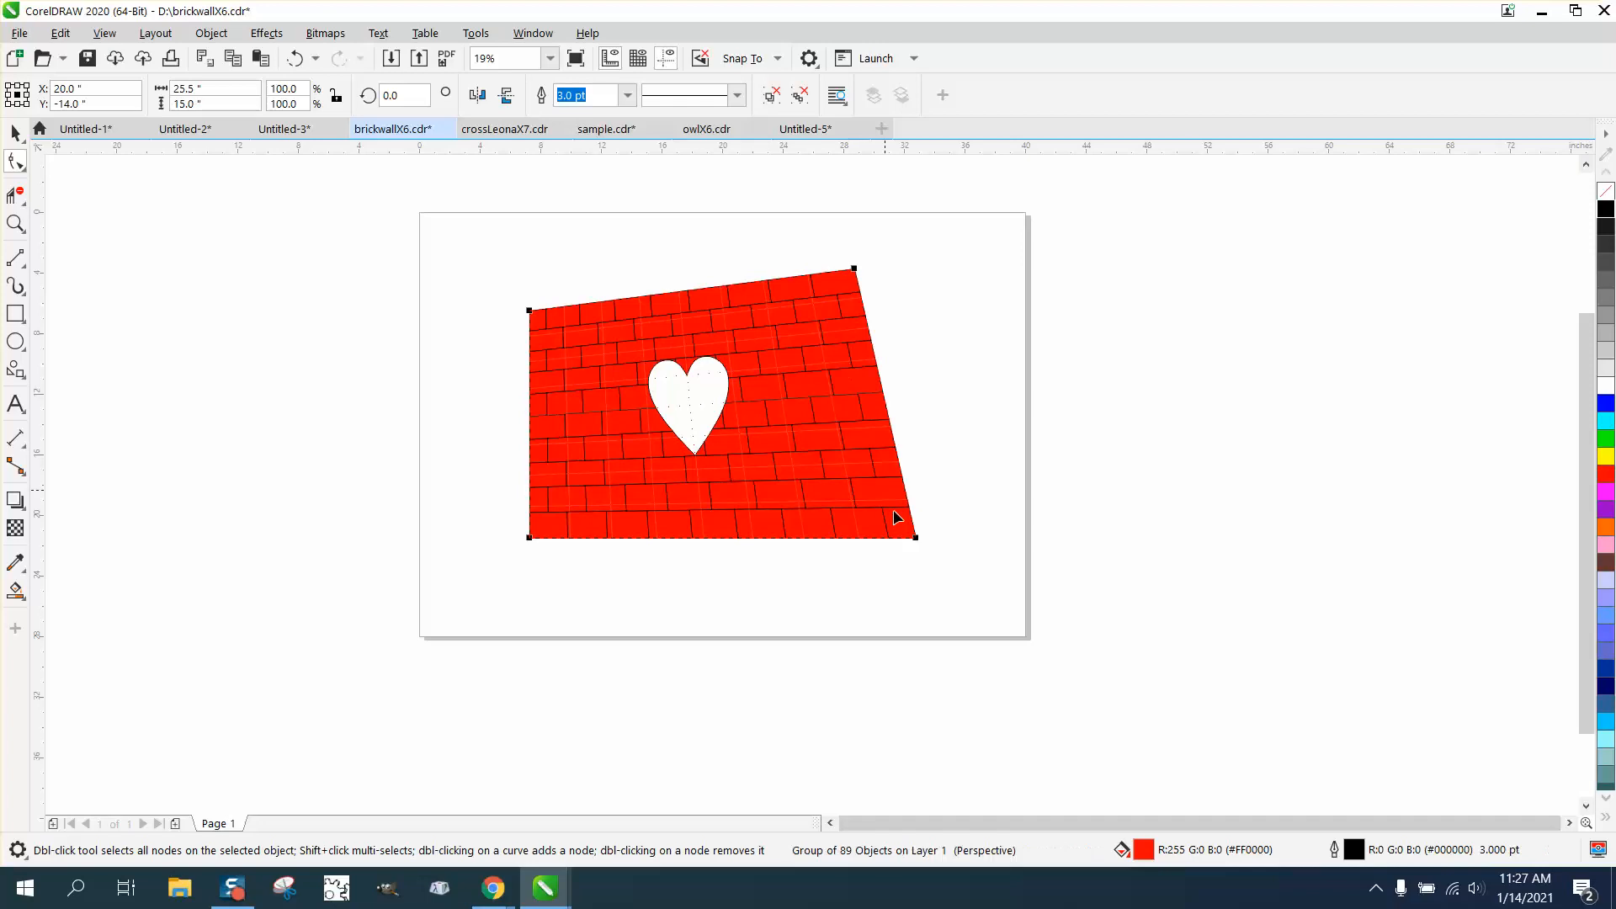
{"action": "left_click_drag", "start_coordinate": [916, 539], "coordinate": [834, 436]}
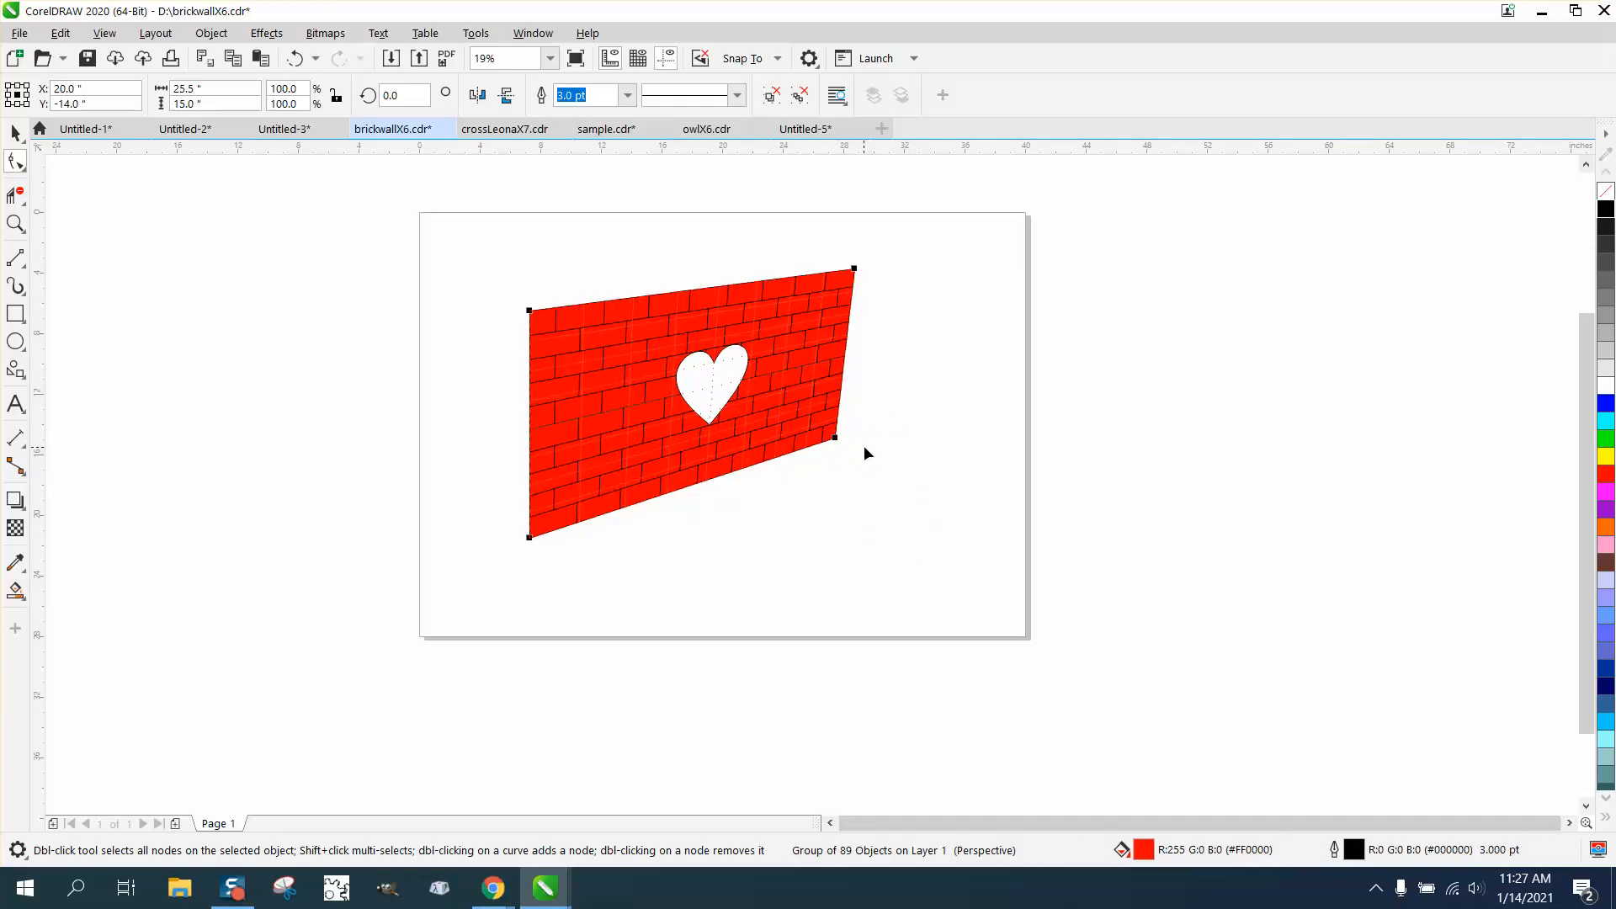
Smart-fill the heart opening with dark gray #4D4D4D without outline, and shift the filled heart slightly up and to the left
{"action": "left_click", "coordinate": [15, 223]}
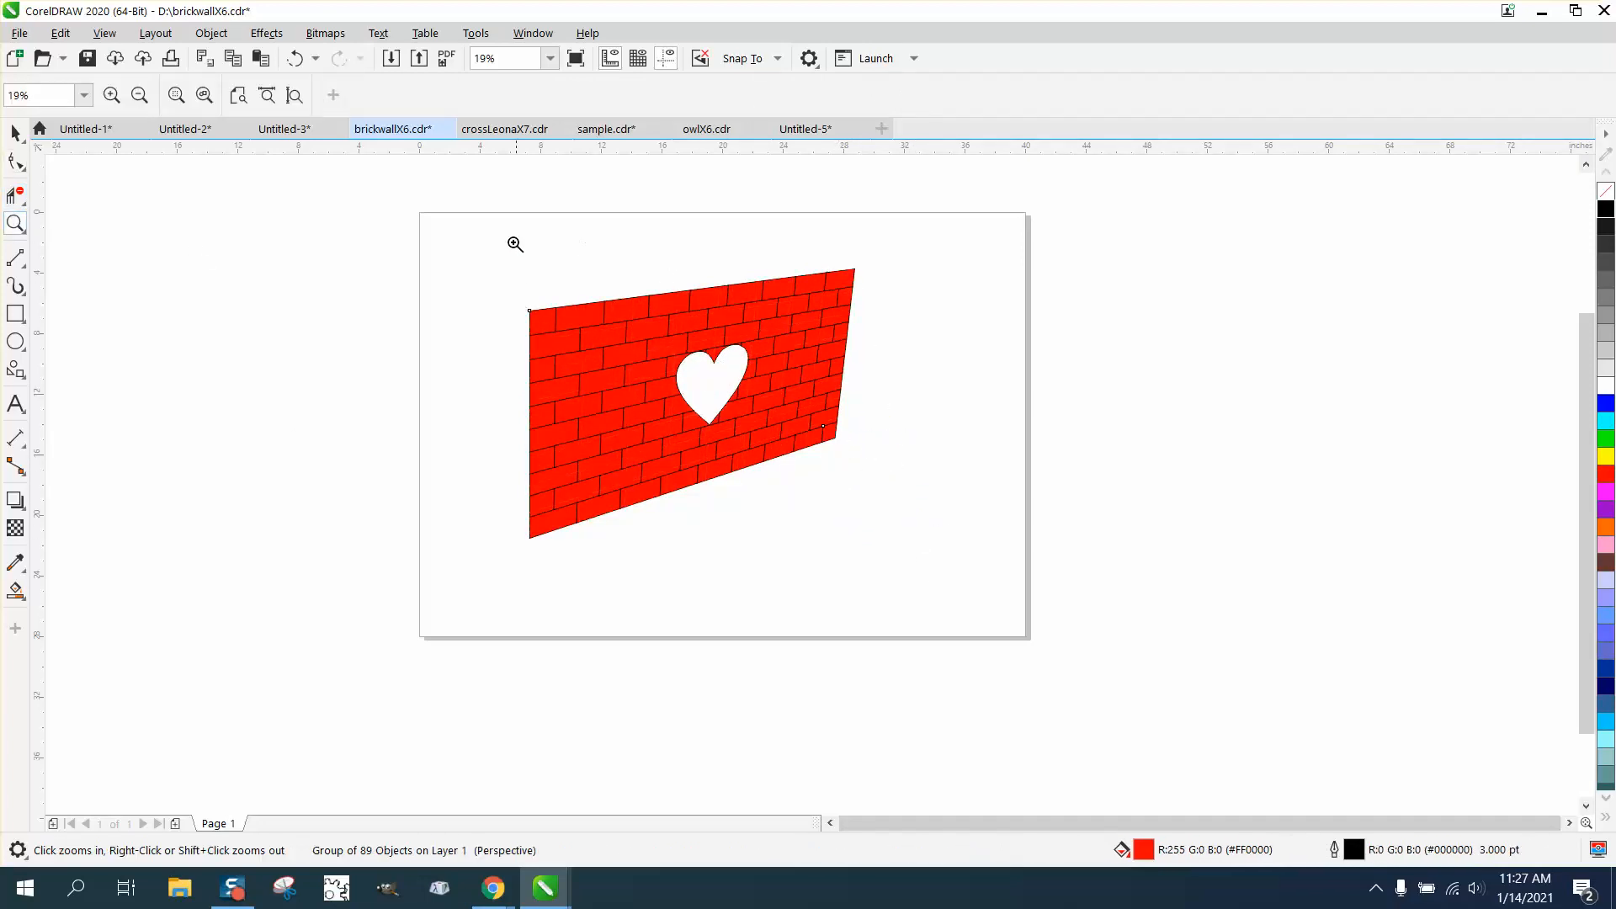
{"action": "left_click_drag", "start_coordinate": [486, 254], "coordinate": [1048, 562]}
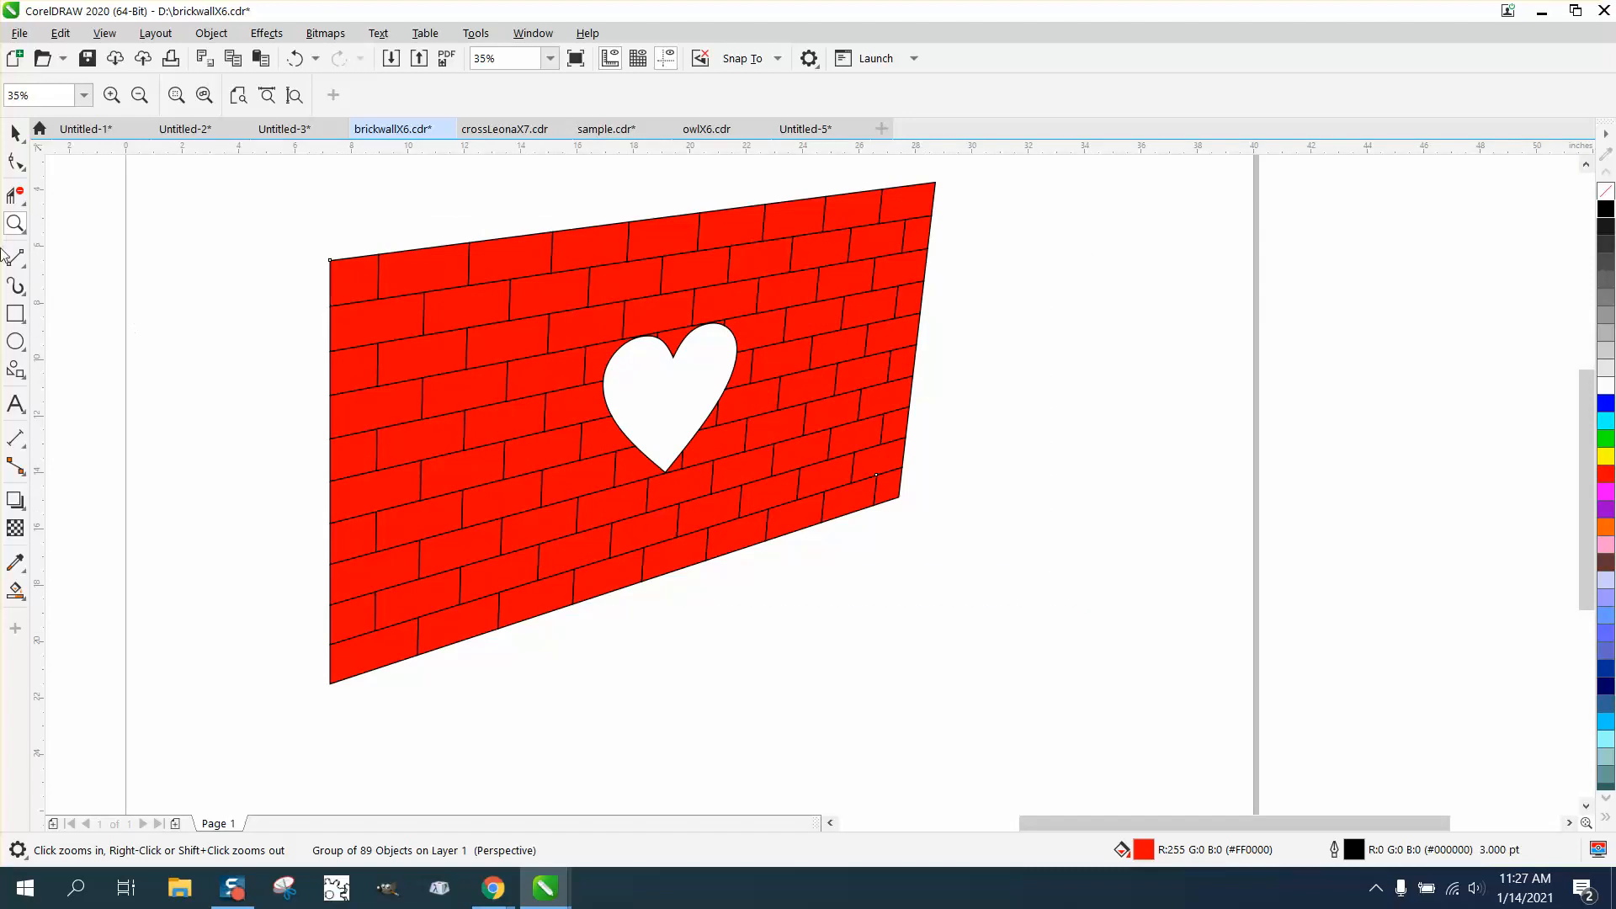
{"action": "left_click", "coordinate": [12, 134]}
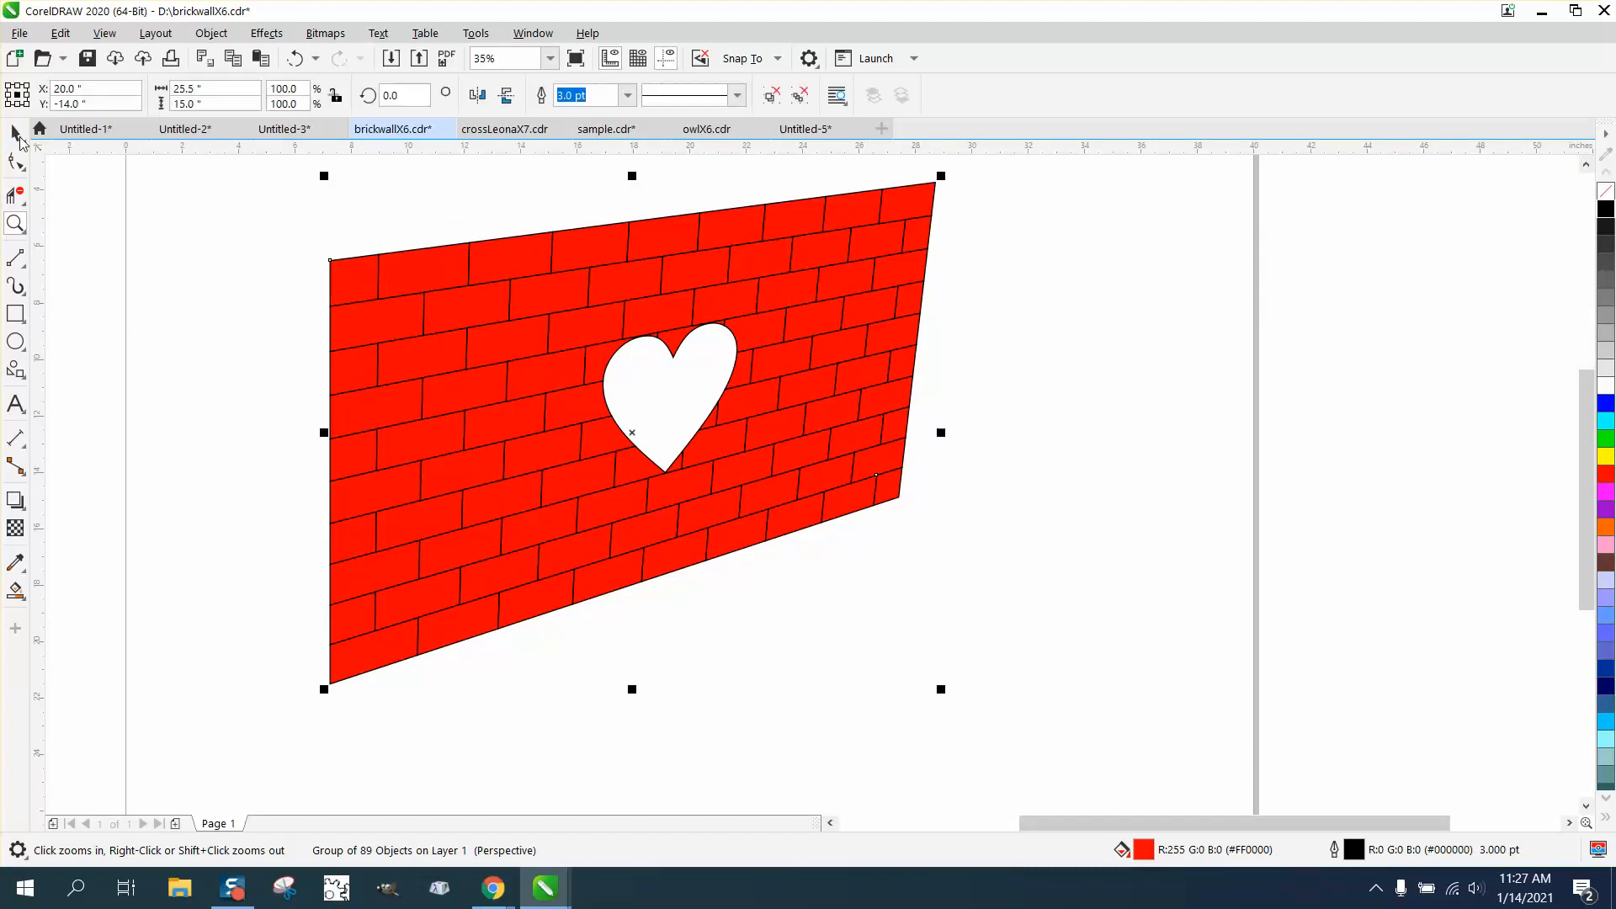
{"action": "left_click", "coordinate": [15, 591]}
{"action": "left_click", "coordinate": [670, 406]}
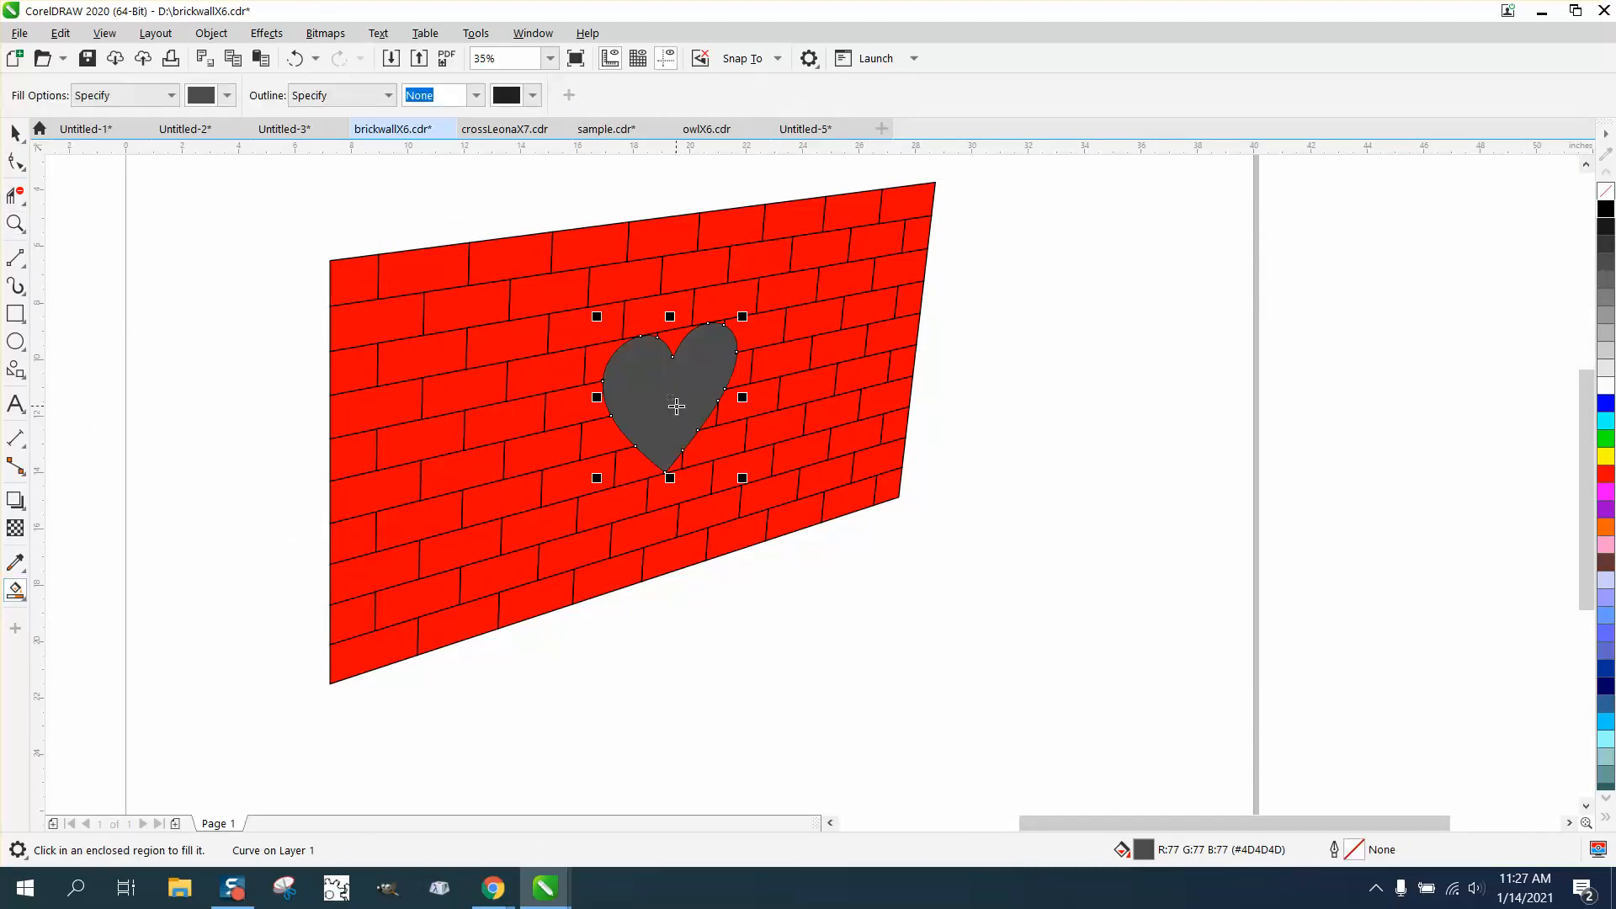
{"action": "left_click", "coordinate": [15, 133]}
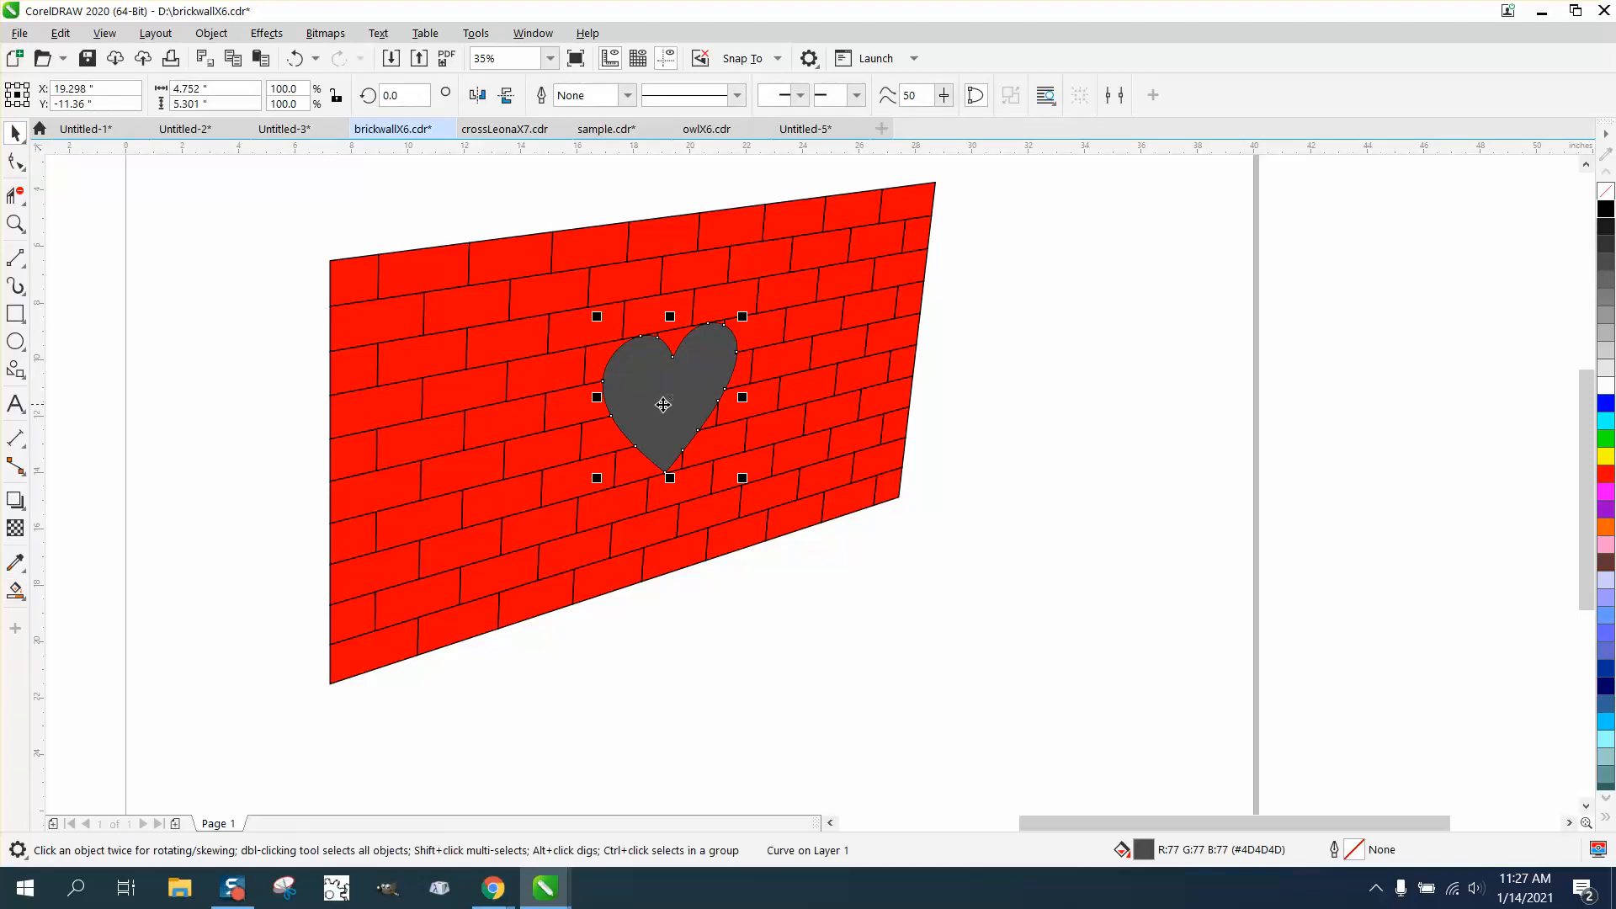
{"action": "left_click_drag", "start_coordinate": [670, 397], "coordinate": [643, 382]}
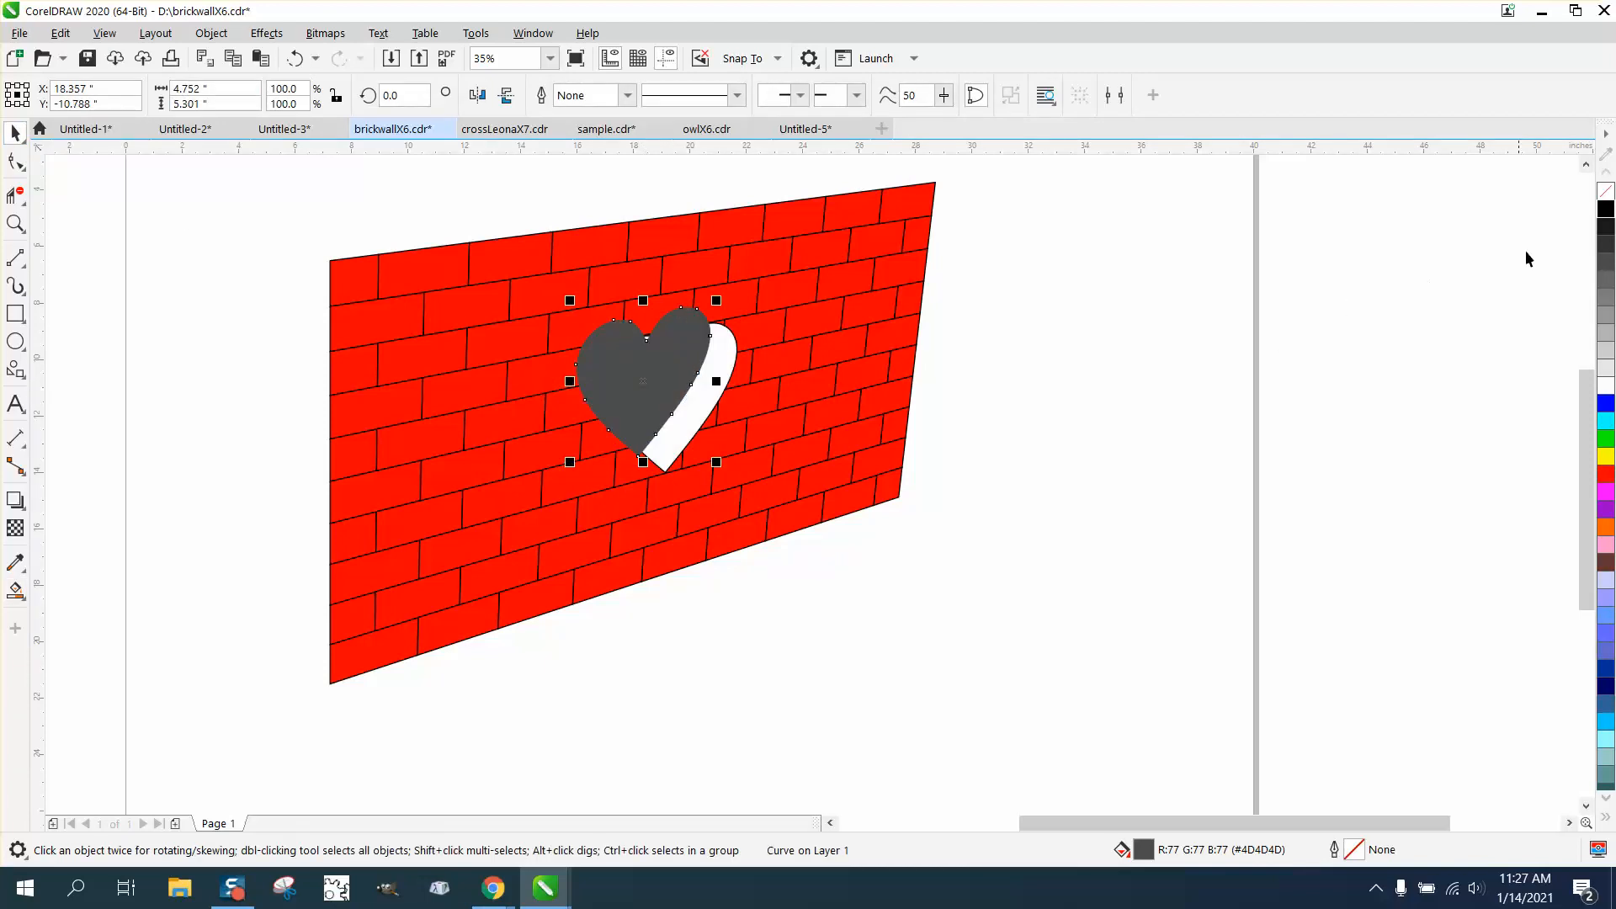
Remove the shifted heart's fill and give it a black 3.0 pt outline
{"action": "left_click", "coordinate": [1605, 192]}
{"action": "right_click", "coordinate": [1606, 209]}
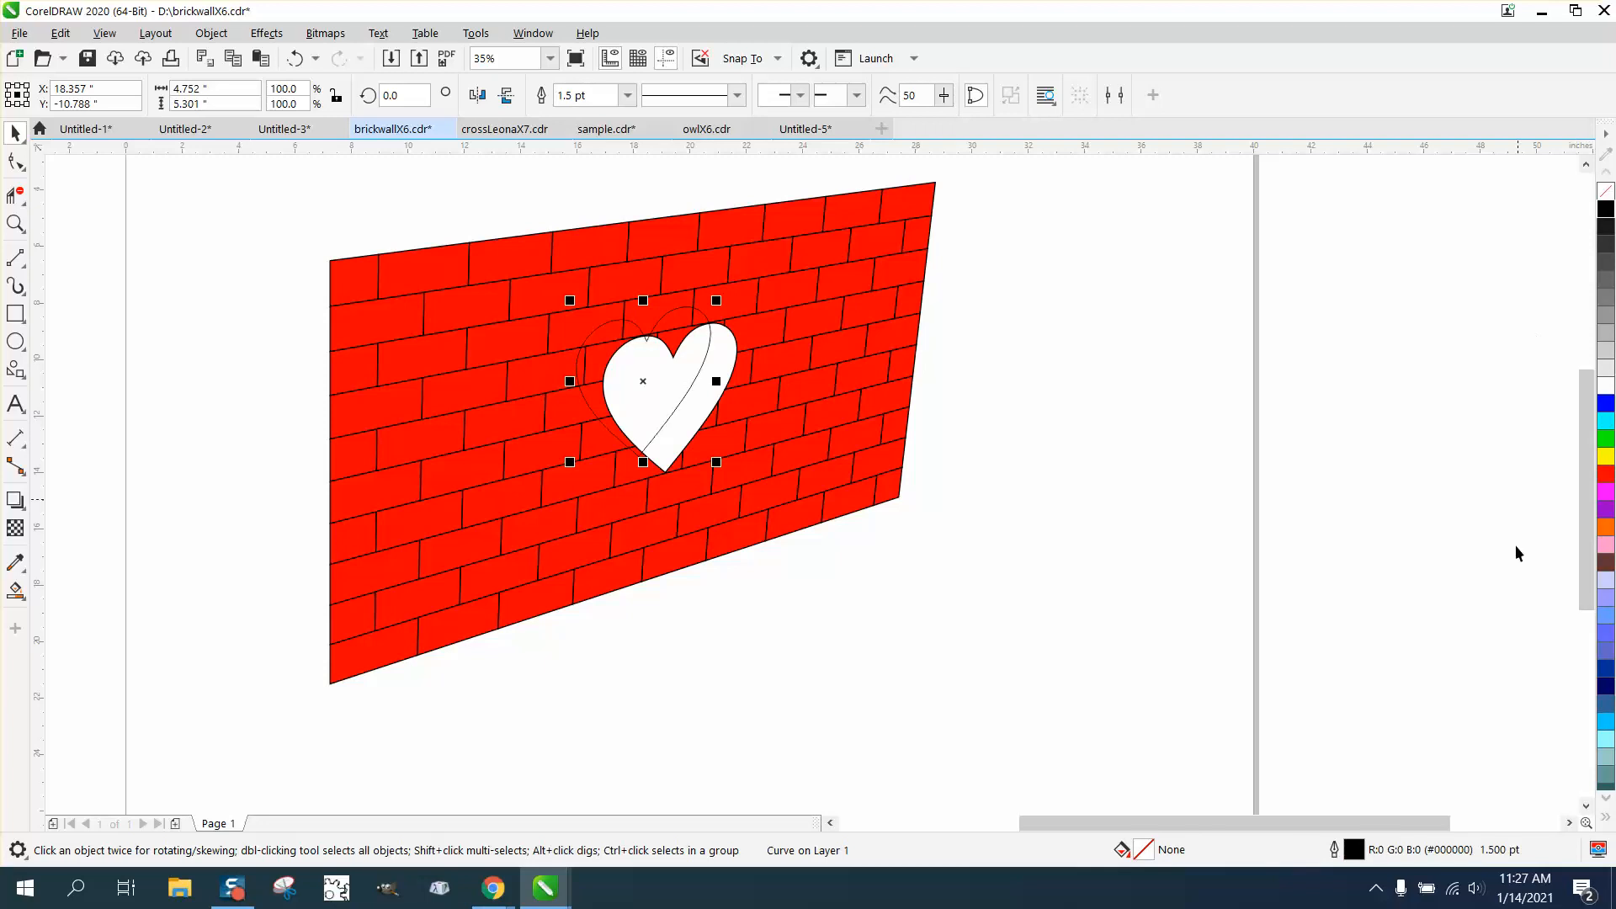
{"action": "double_click", "coordinate": [1359, 851]}
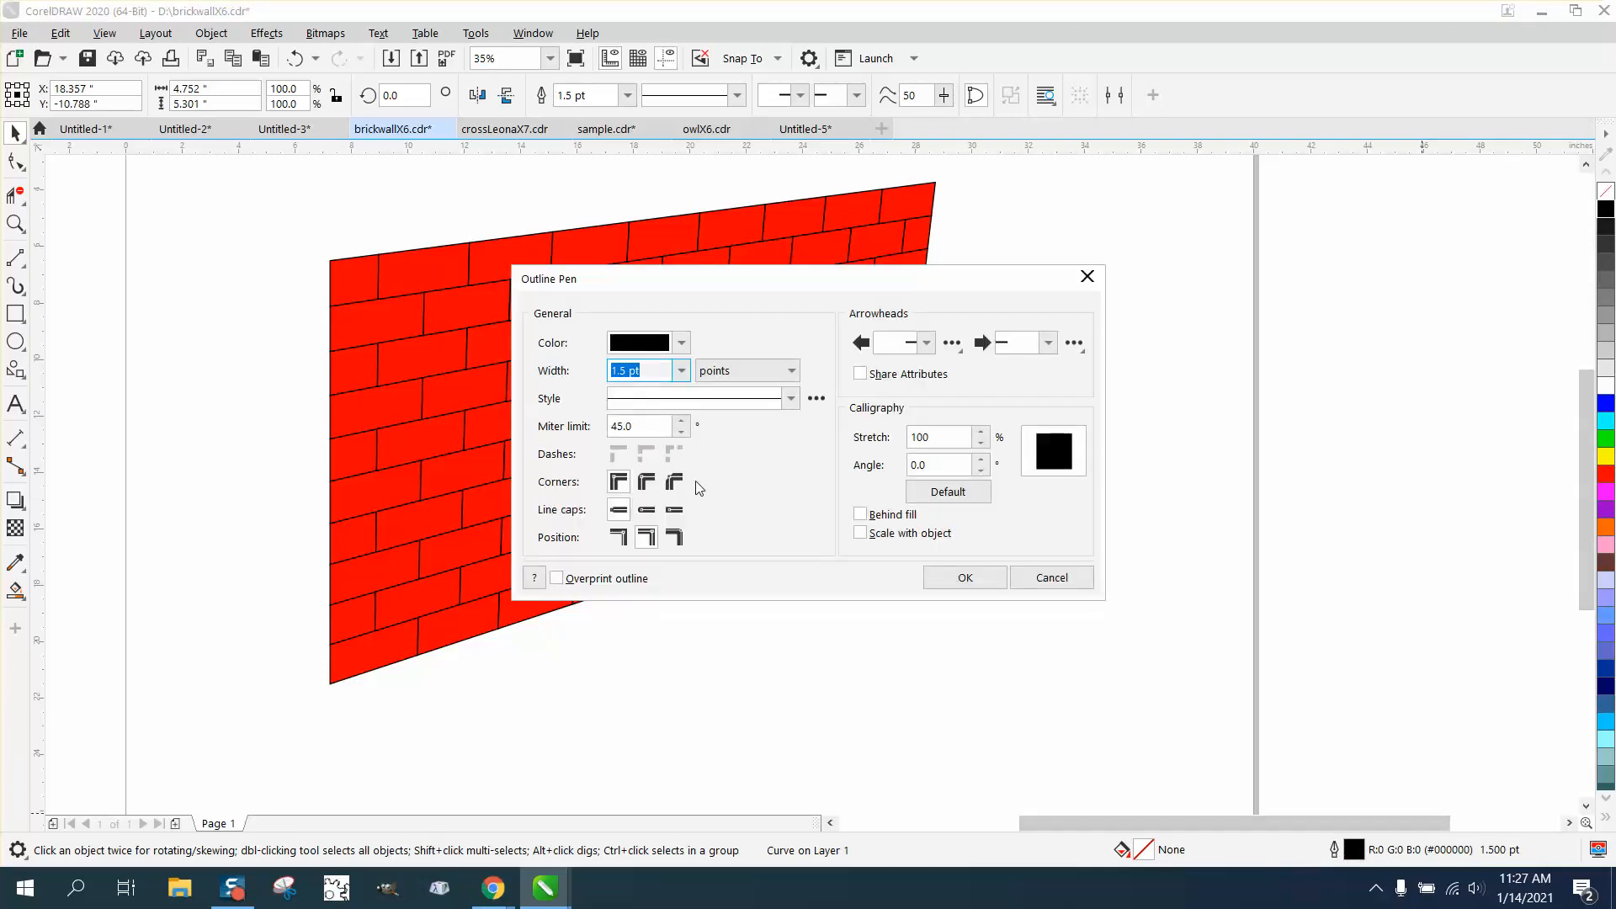
{"action": "left_click", "coordinate": [682, 371]}
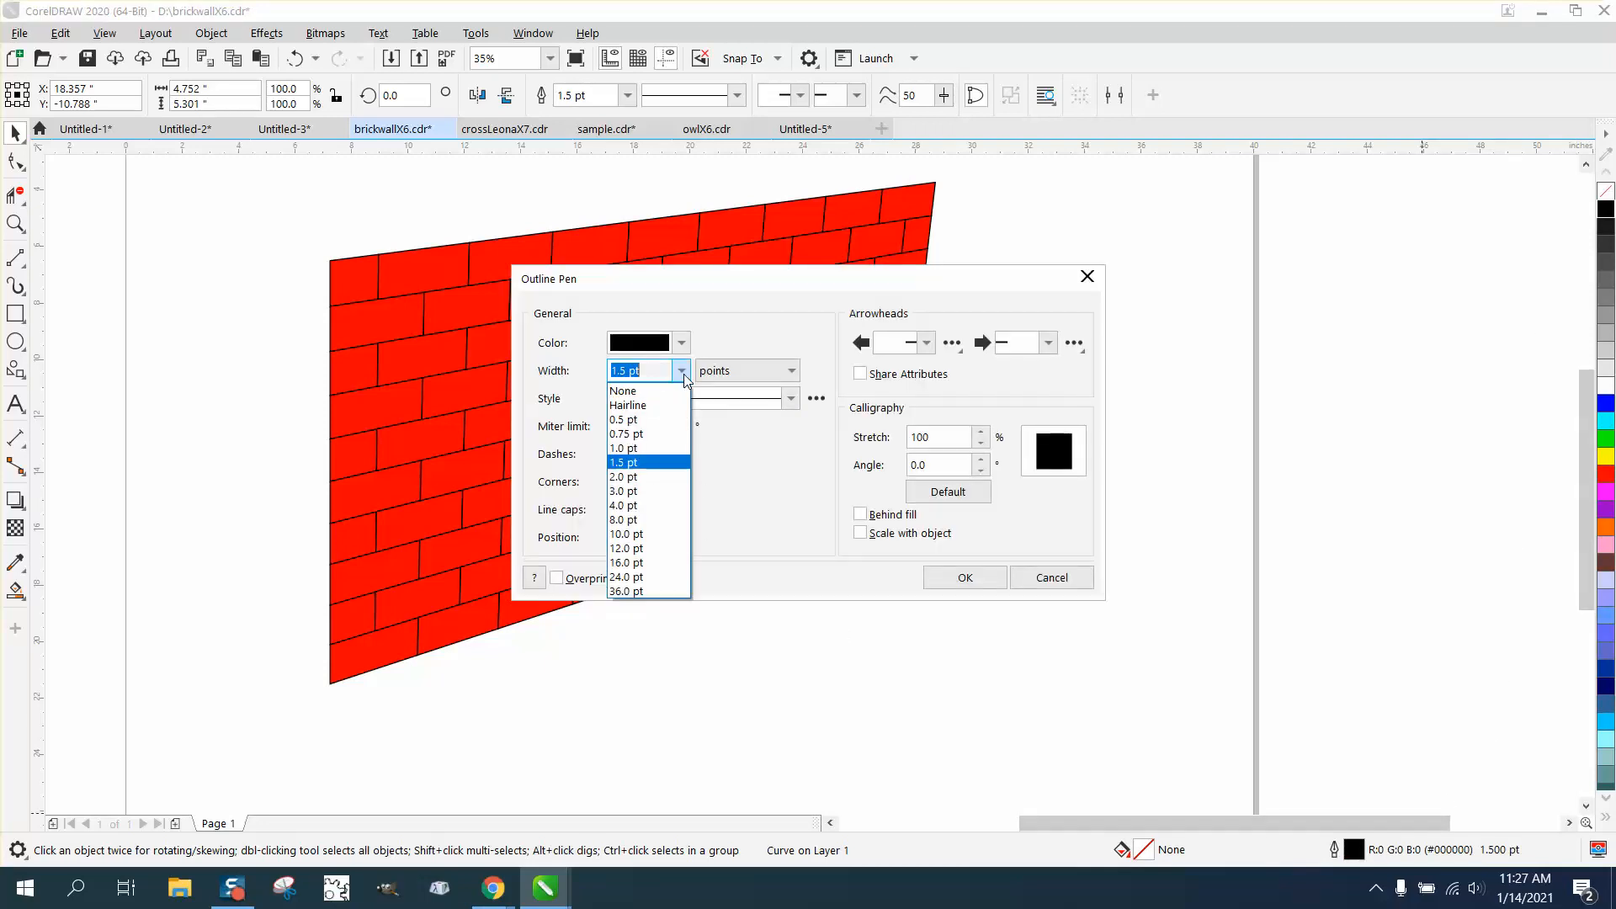
{"action": "left_click", "coordinate": [639, 492]}
{"action": "left_click", "coordinate": [964, 578]}
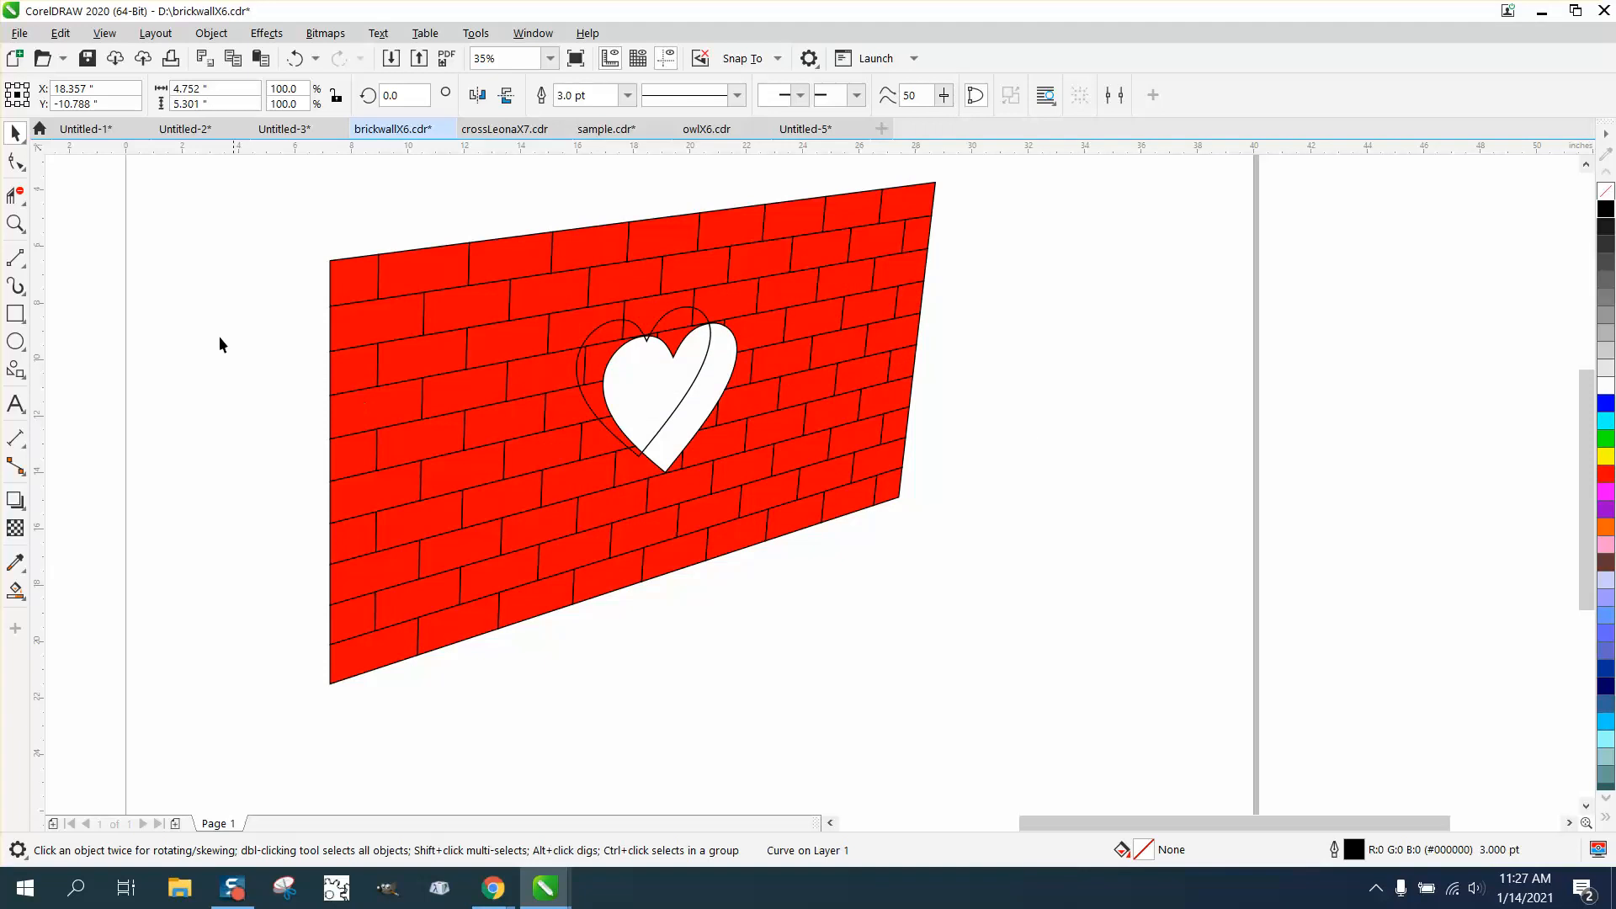
Delete the shifted heart's outline segments that overlap the bricks, keeping only the curve inside the white opening
{"action": "left_click", "coordinate": [15, 223]}
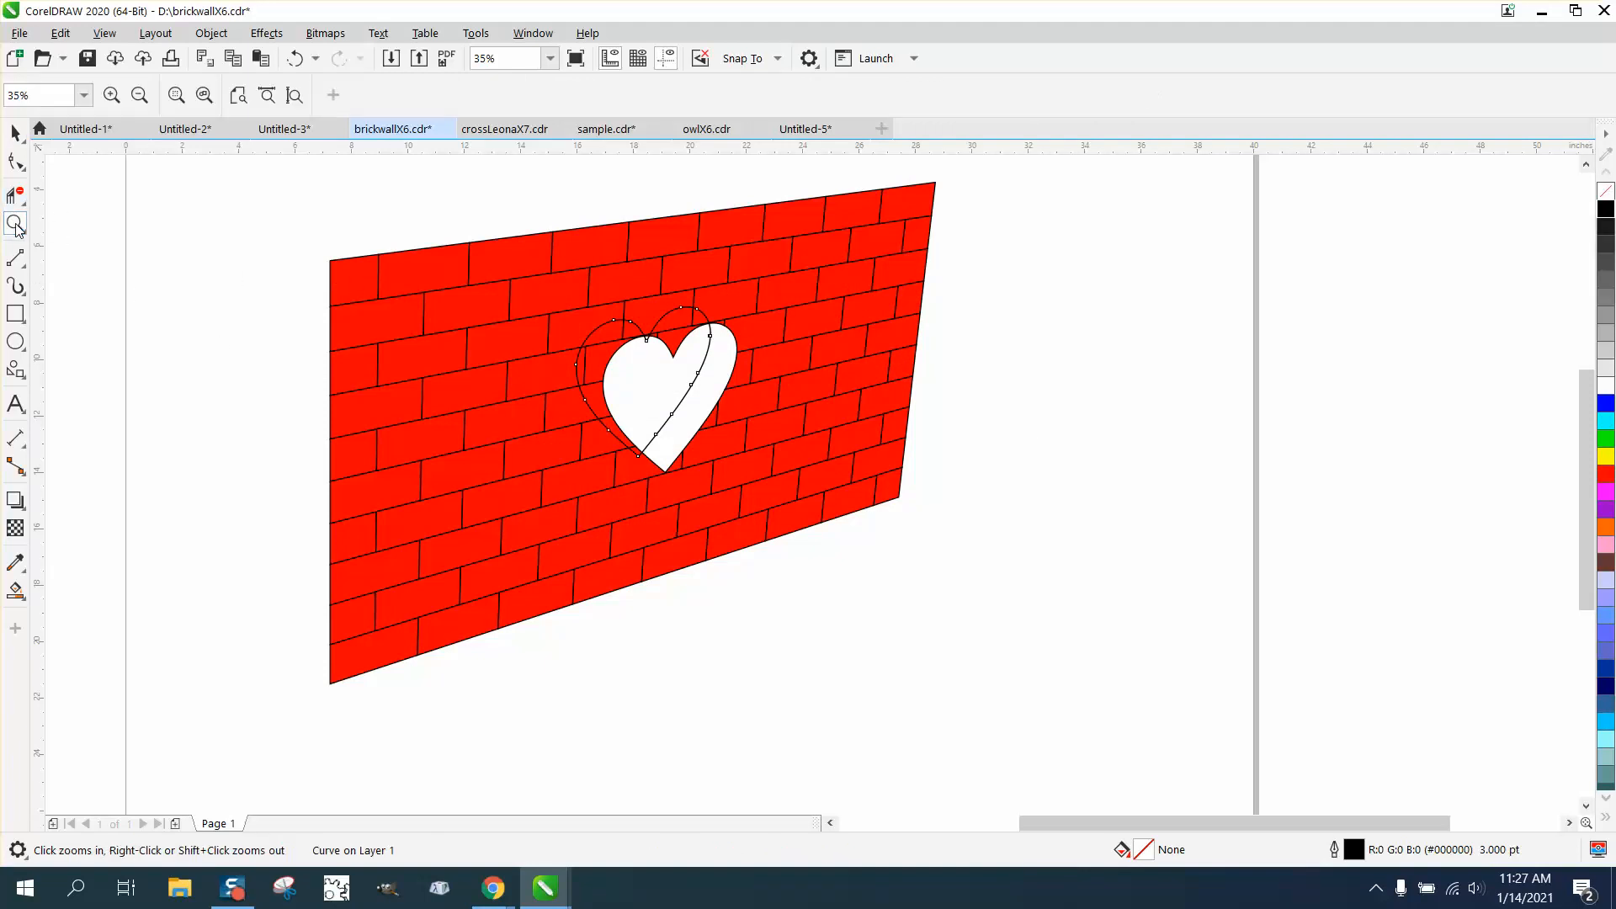
{"action": "left_click_drag", "start_coordinate": [477, 227], "coordinate": [936, 571]}
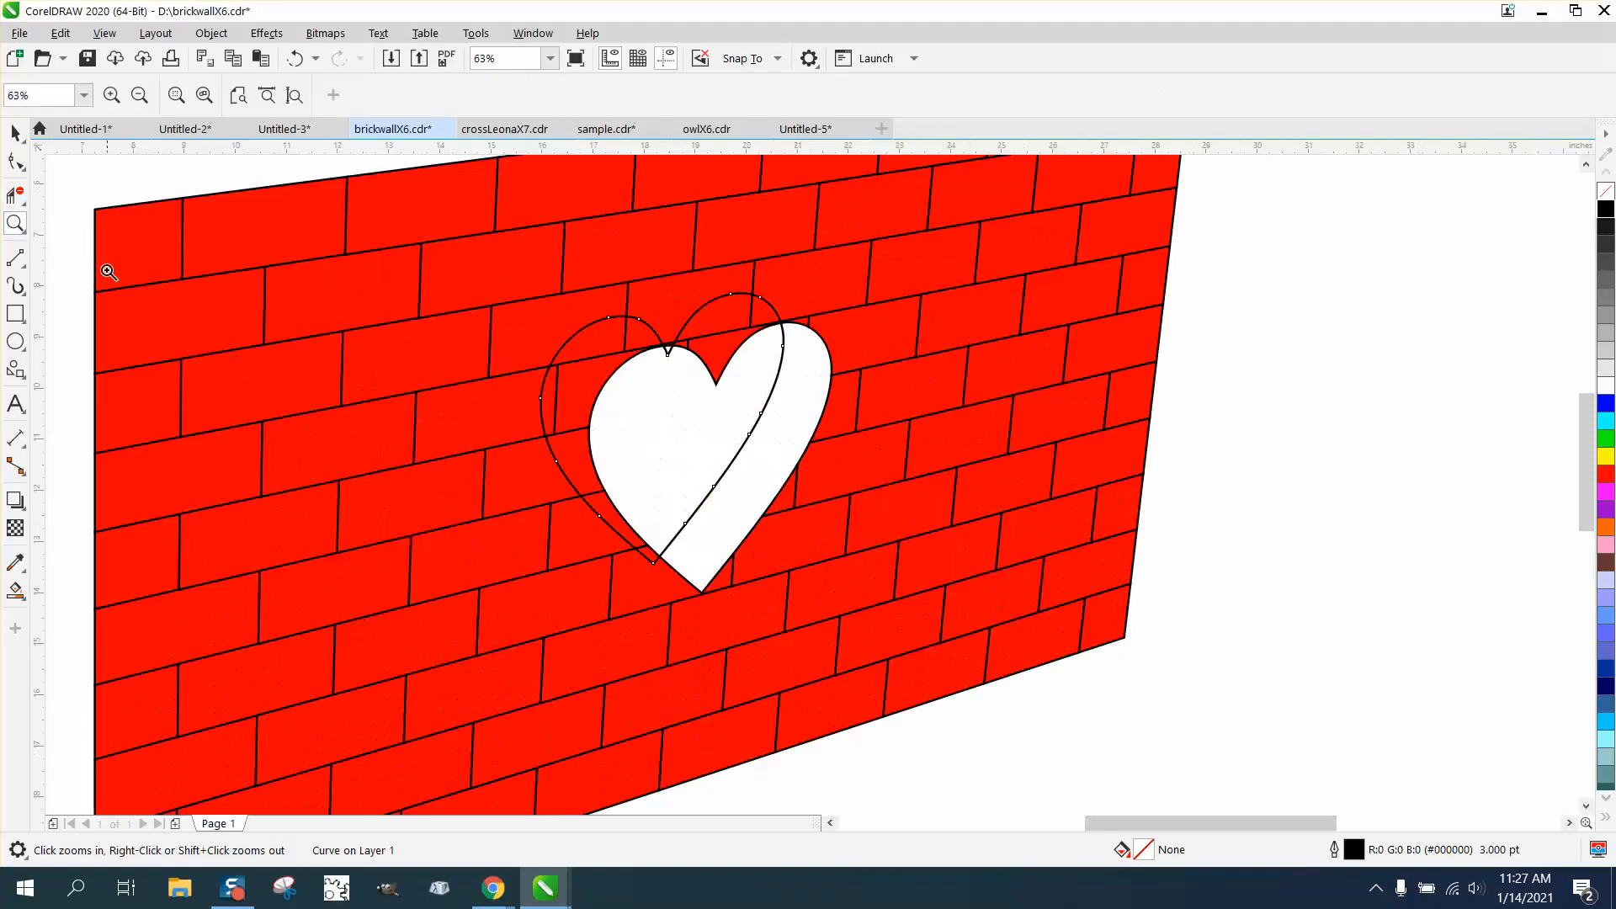
{"action": "left_click", "coordinate": [15, 195]}
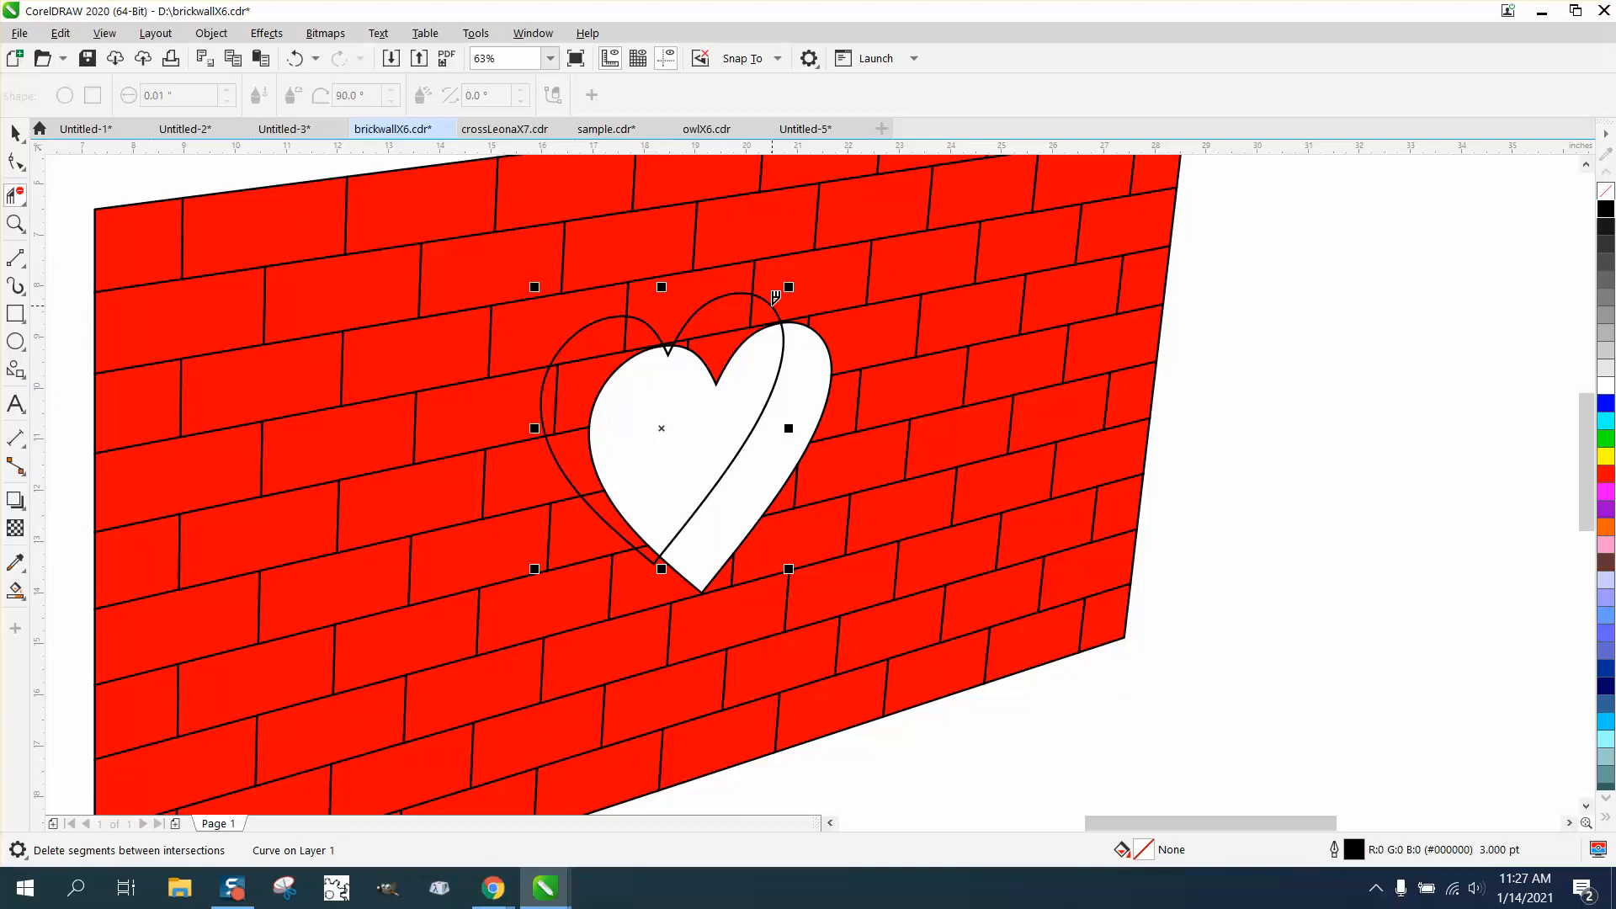
{"action": "left_click", "coordinate": [729, 293]}
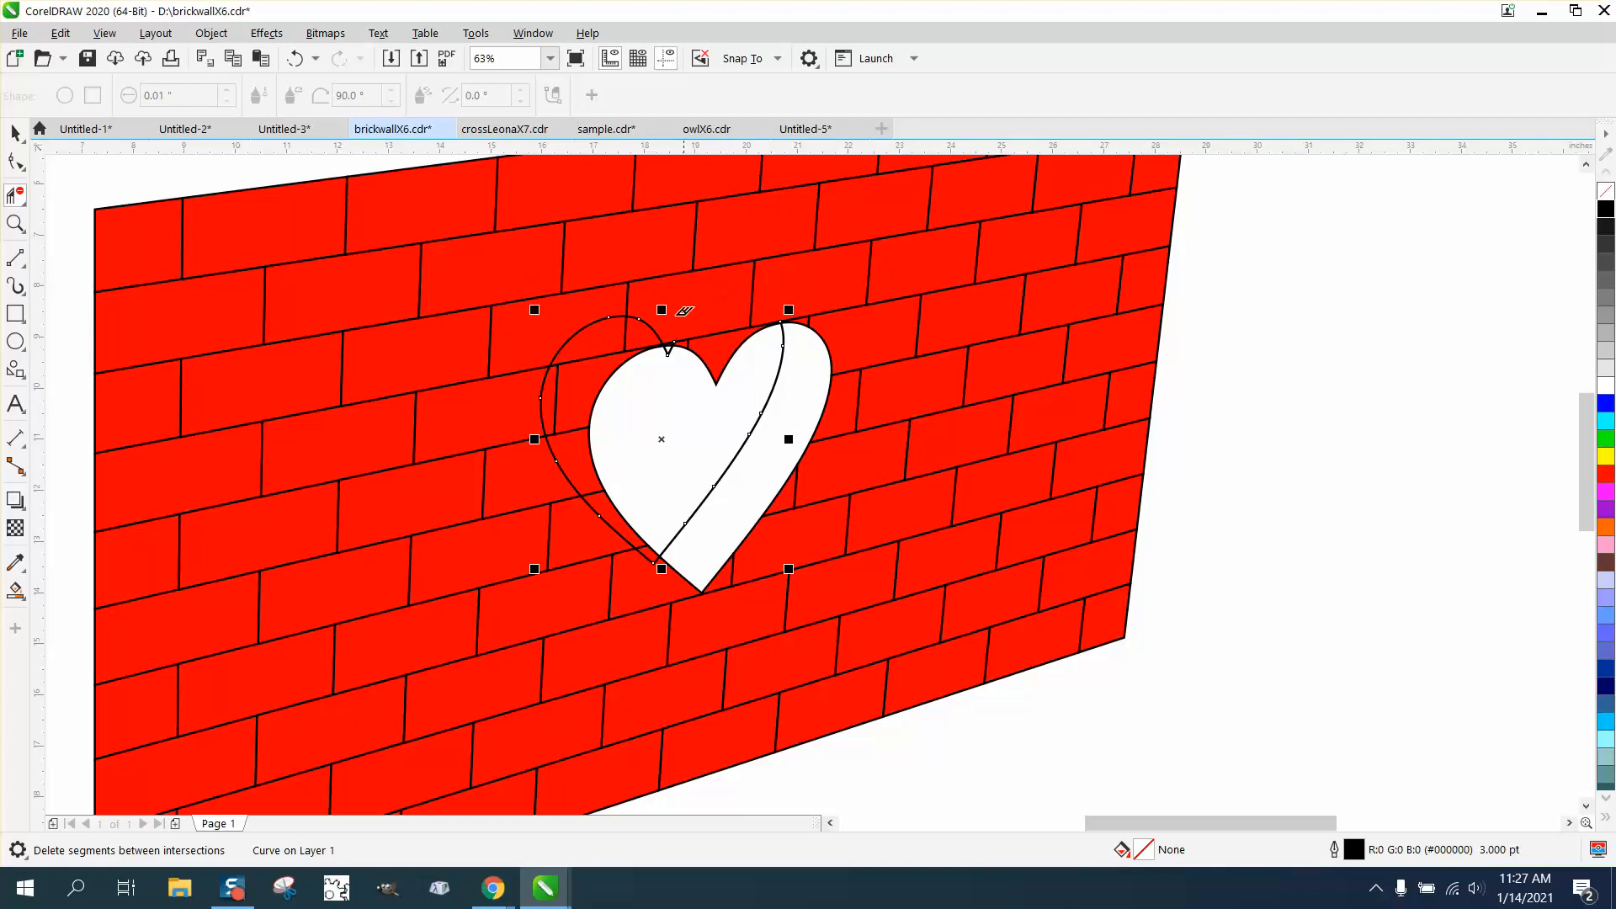
{"action": "left_click", "coordinate": [652, 318]}
{"action": "left_click", "coordinate": [670, 346]}
{"action": "left_click", "coordinate": [581, 324]}
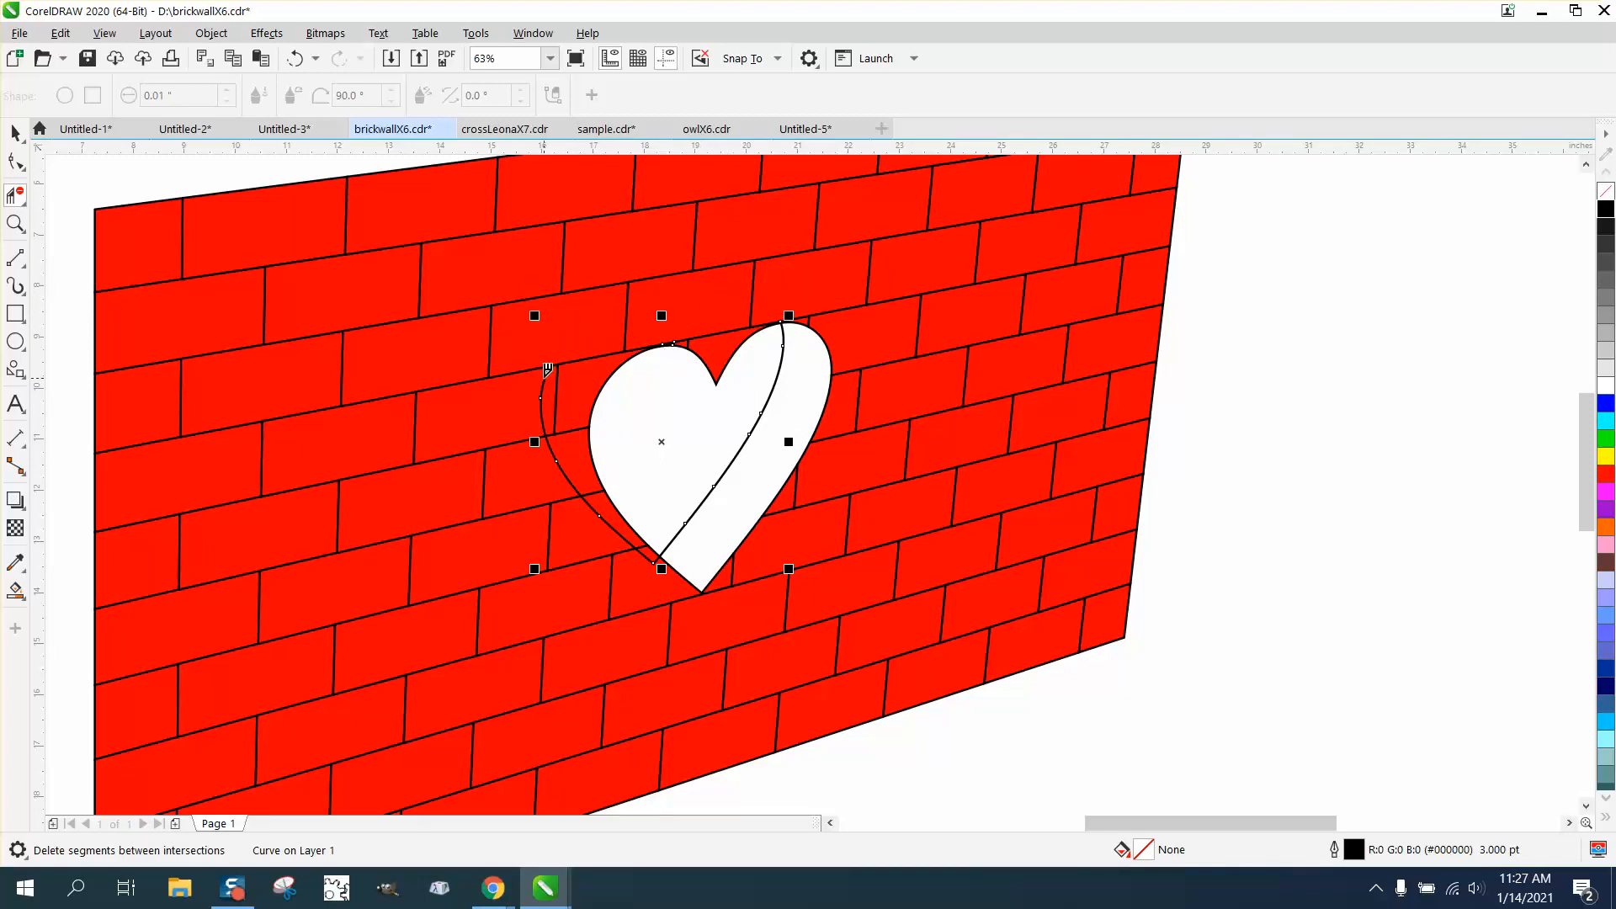
{"action": "left_click", "coordinate": [547, 373]}
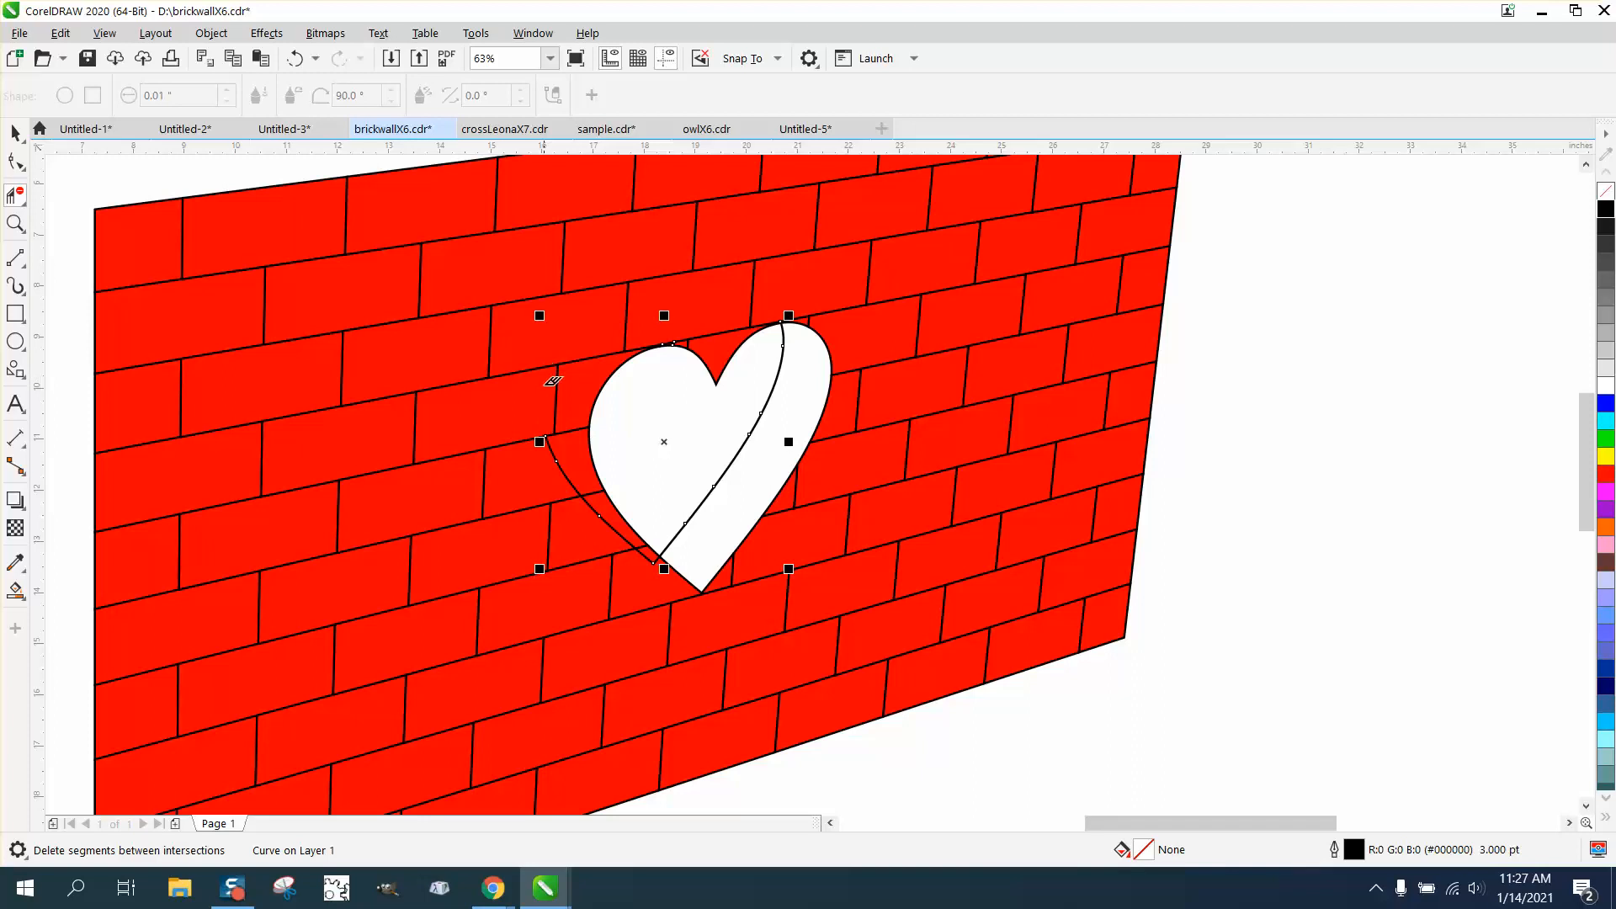
{"action": "left_click", "coordinate": [557, 449]}
{"action": "left_click", "coordinate": [610, 515]}
{"action": "left_click", "coordinate": [657, 555]}
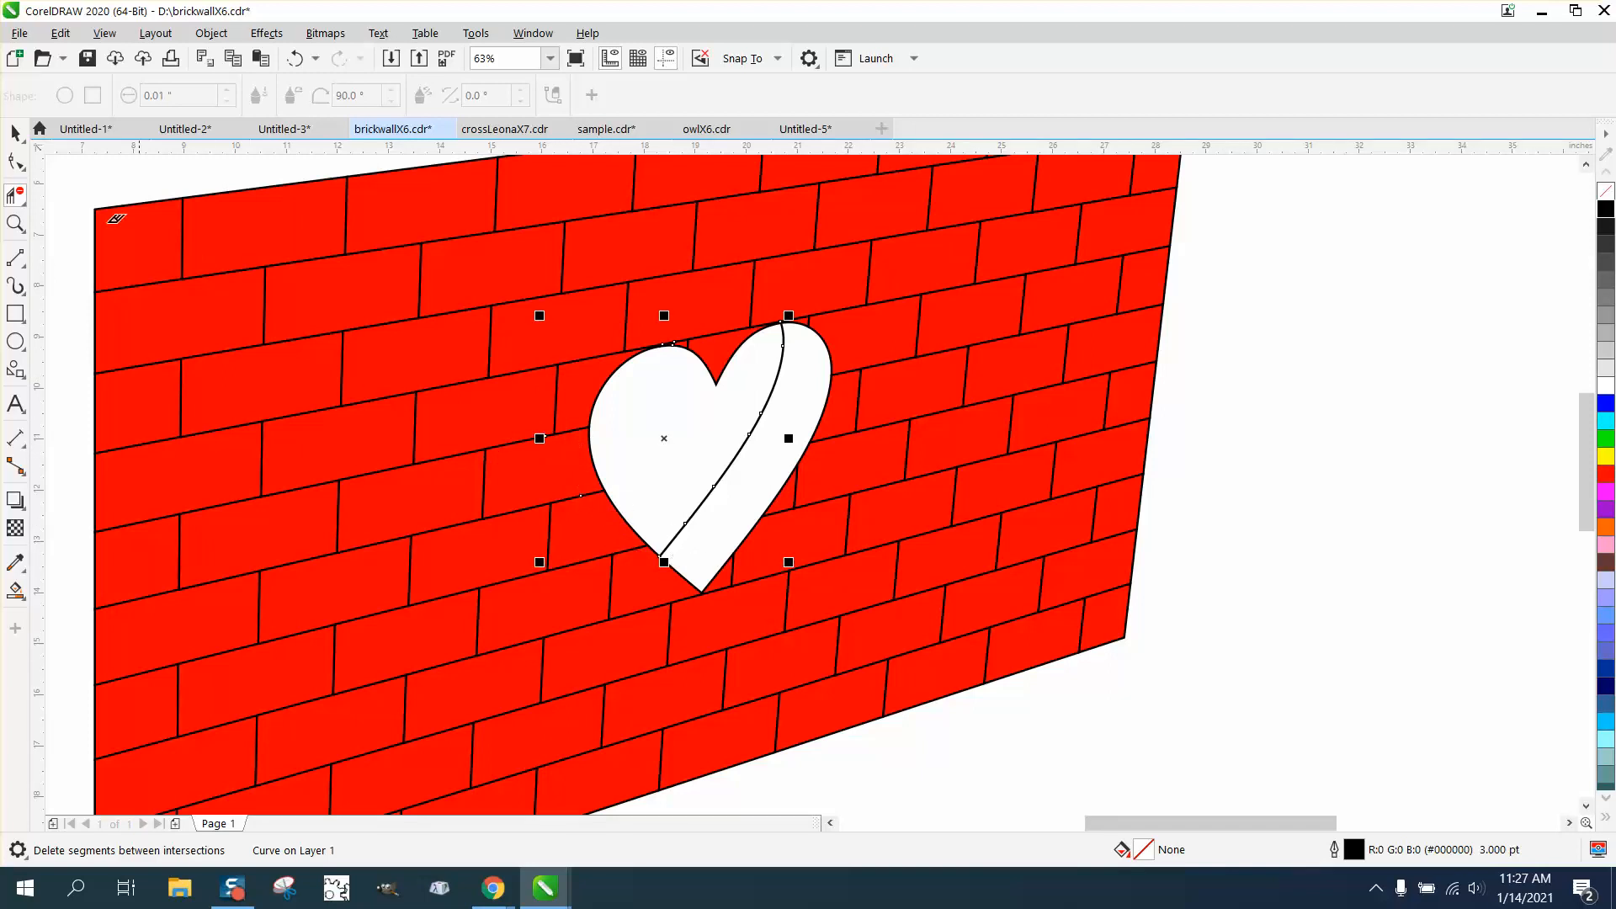
{"action": "left_click", "coordinate": [16, 132]}
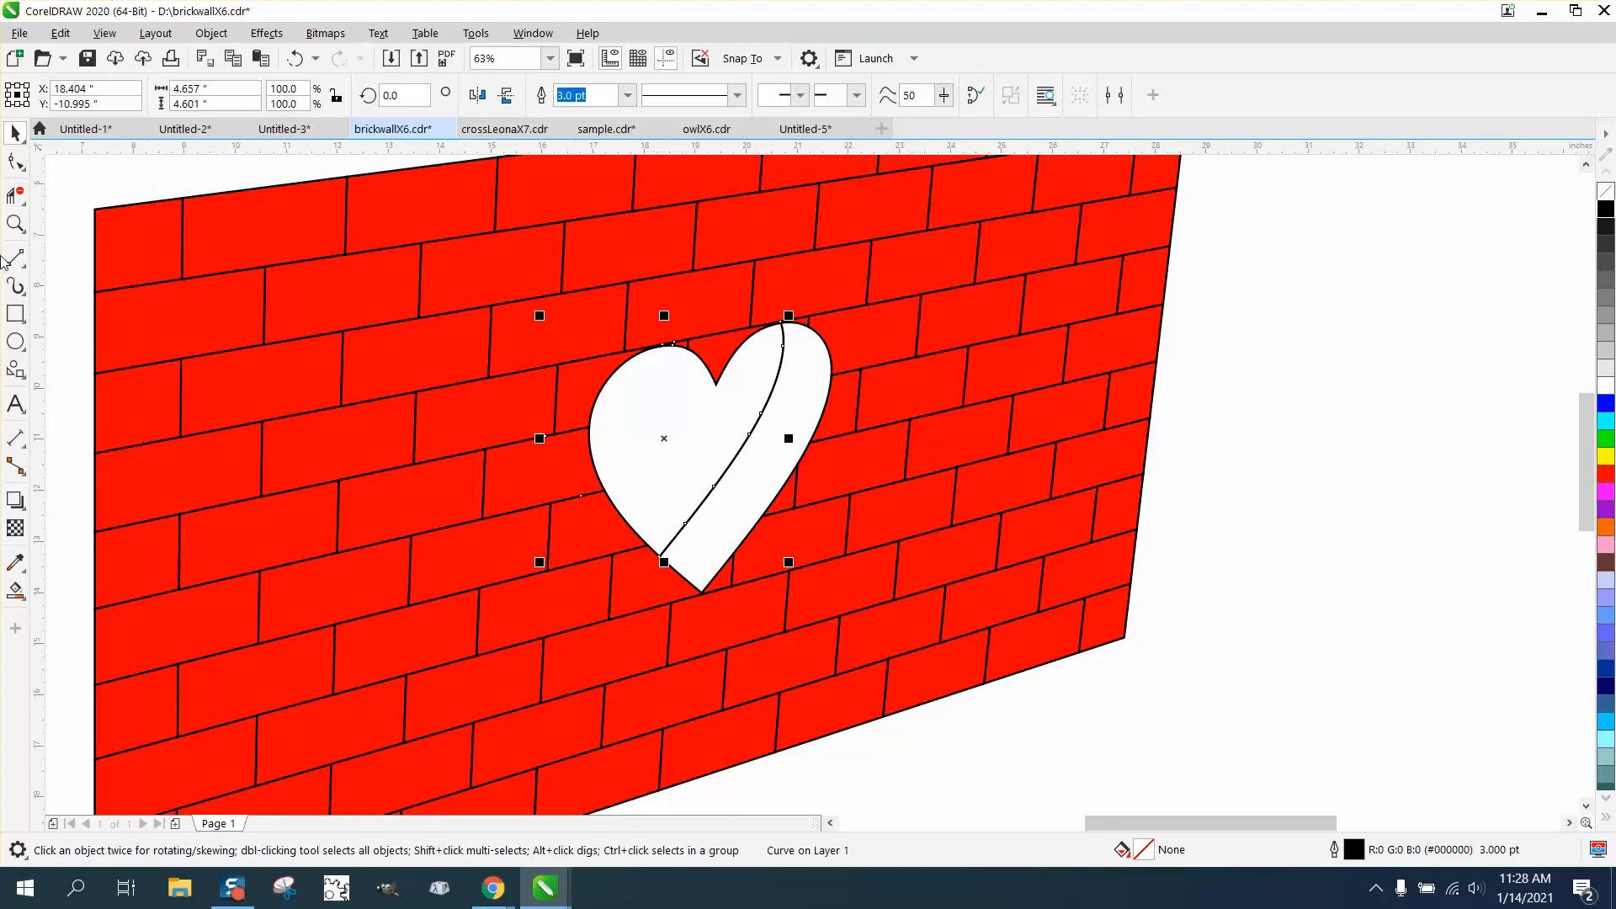
Draw a 2-point line from the wall's lower left corner up and to the left, about 1.22 inches wide and 0.9 inches high
{"action": "left_click", "coordinate": [15, 223]}
{"action": "left_click_drag", "start_coordinate": [425, 267], "coordinate": [1145, 676]}
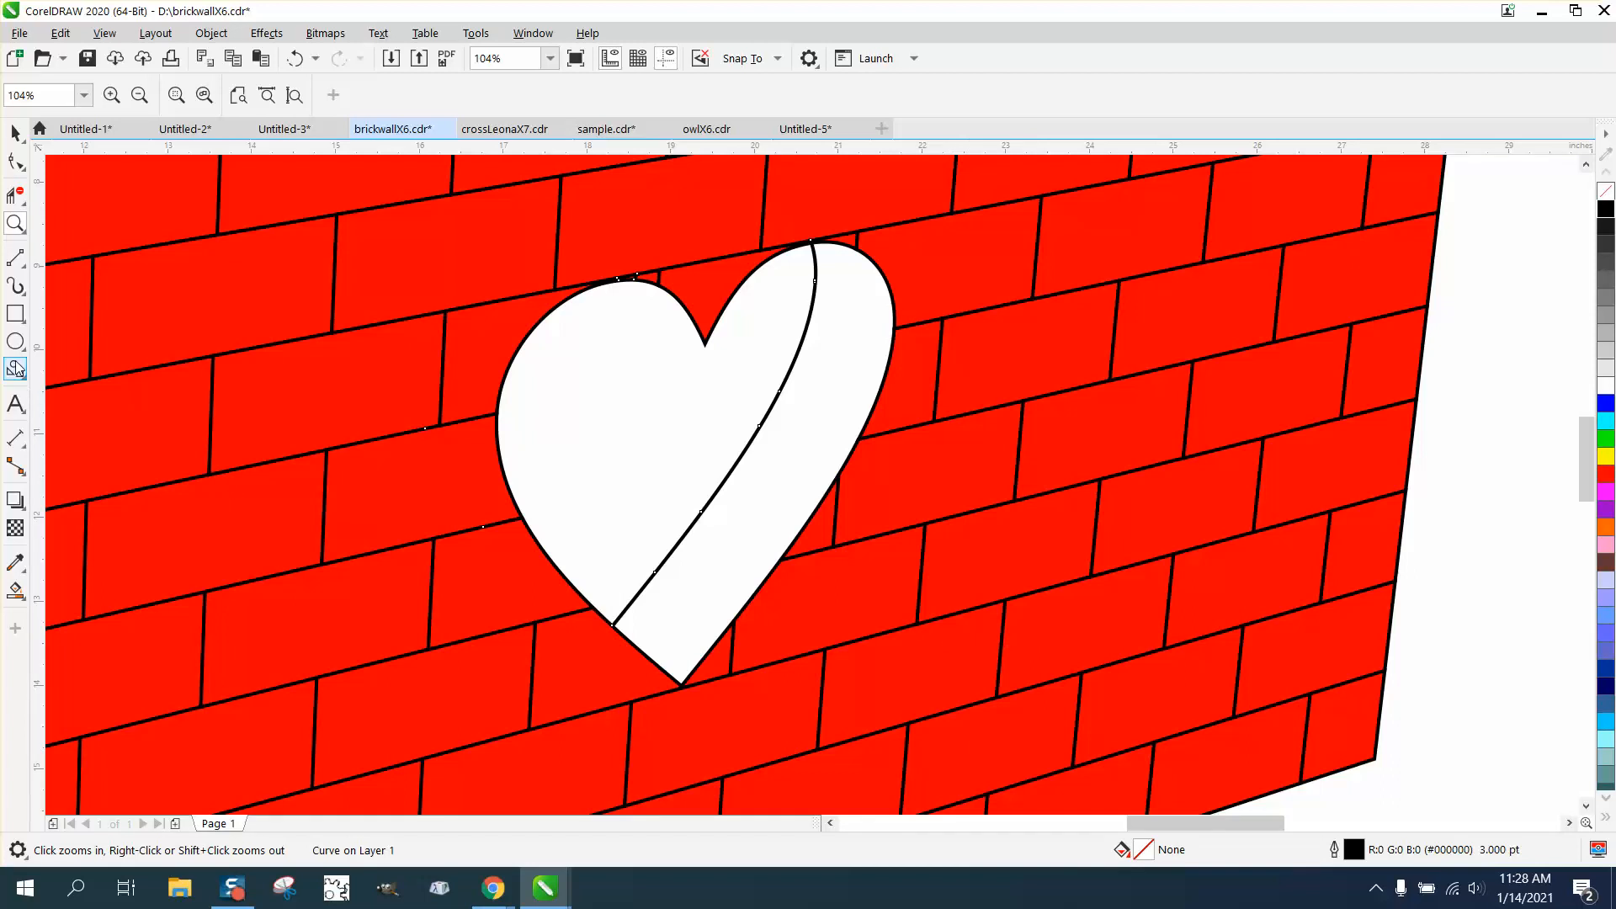
{"action": "left_click", "coordinate": [17, 258]}
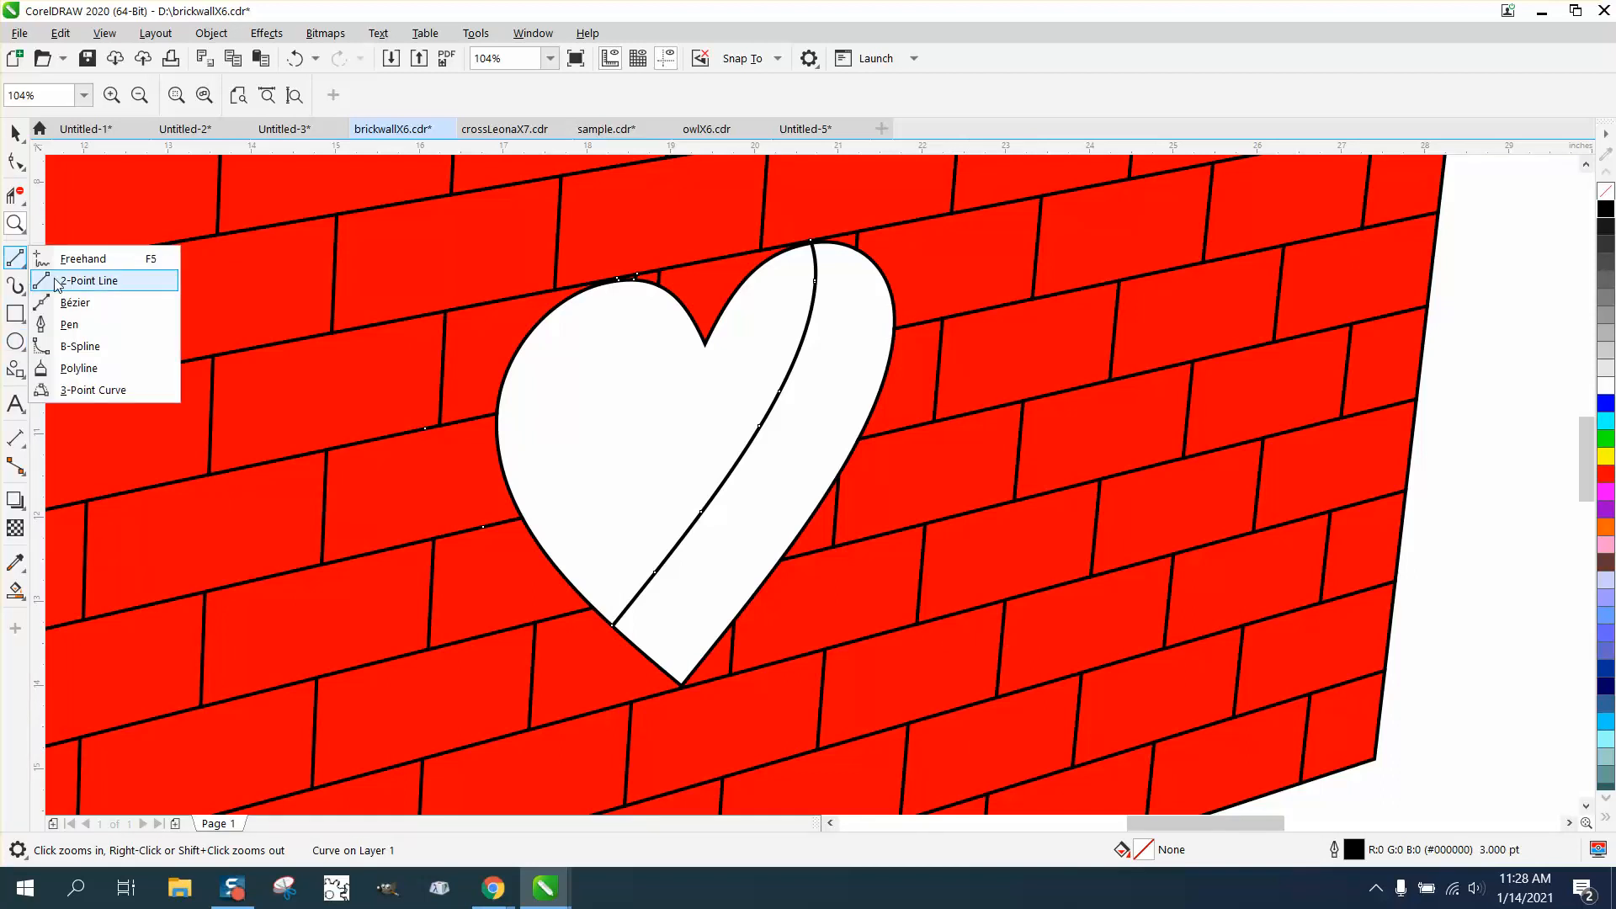
{"action": "left_click", "coordinate": [57, 282]}
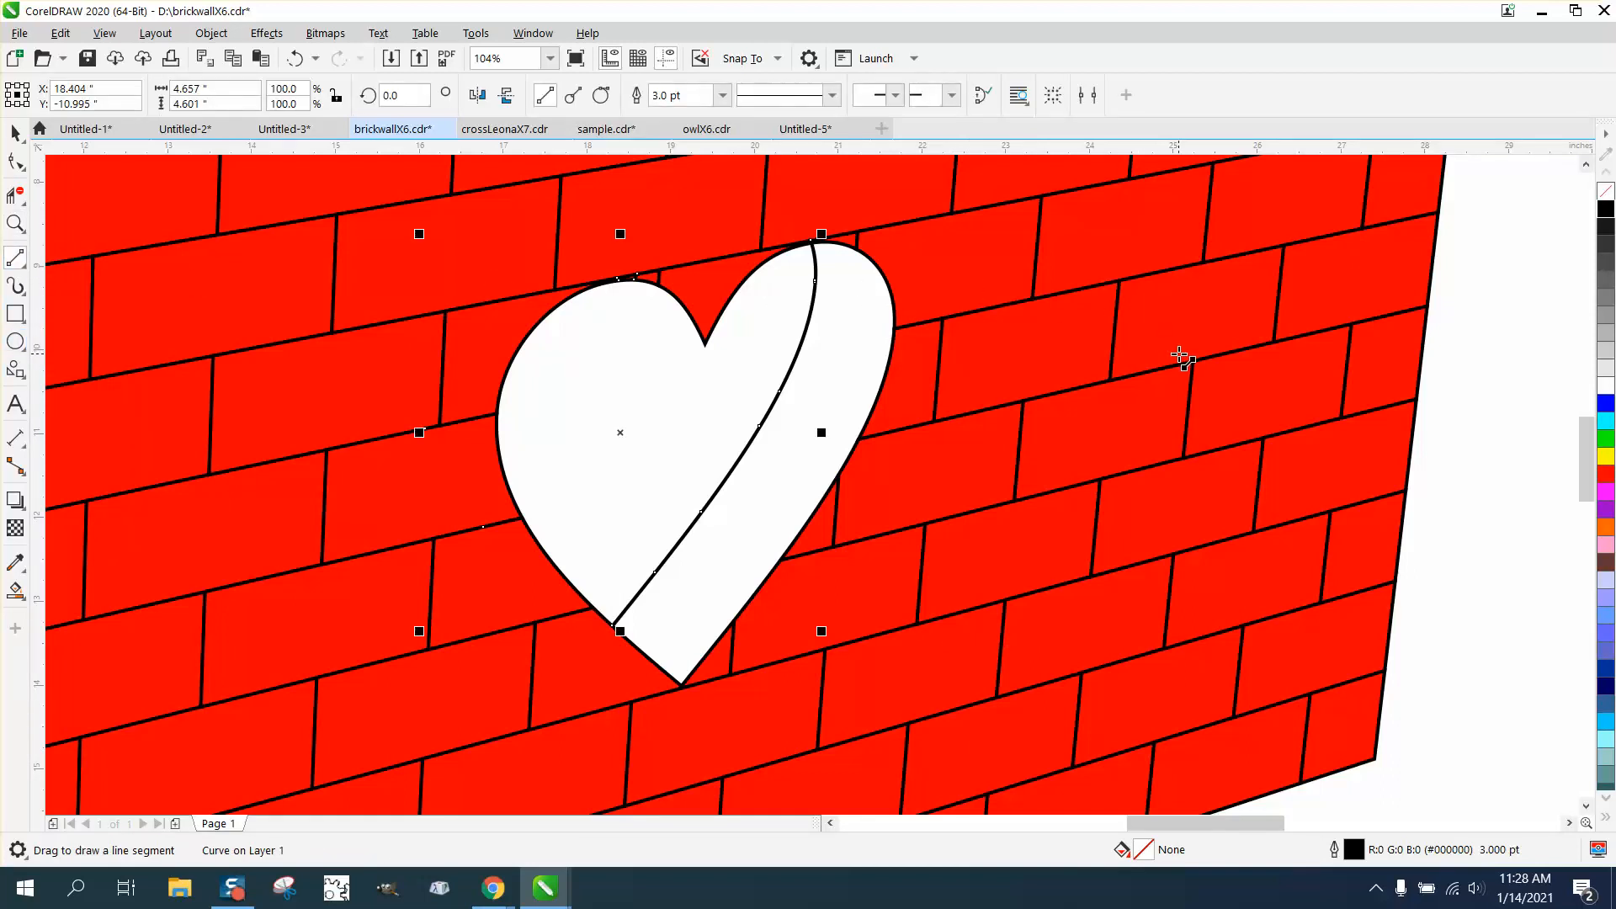
{"action": "scroll", "coordinate": [1148, 371], "scroll_direction": "down", "scroll_amount": 3}
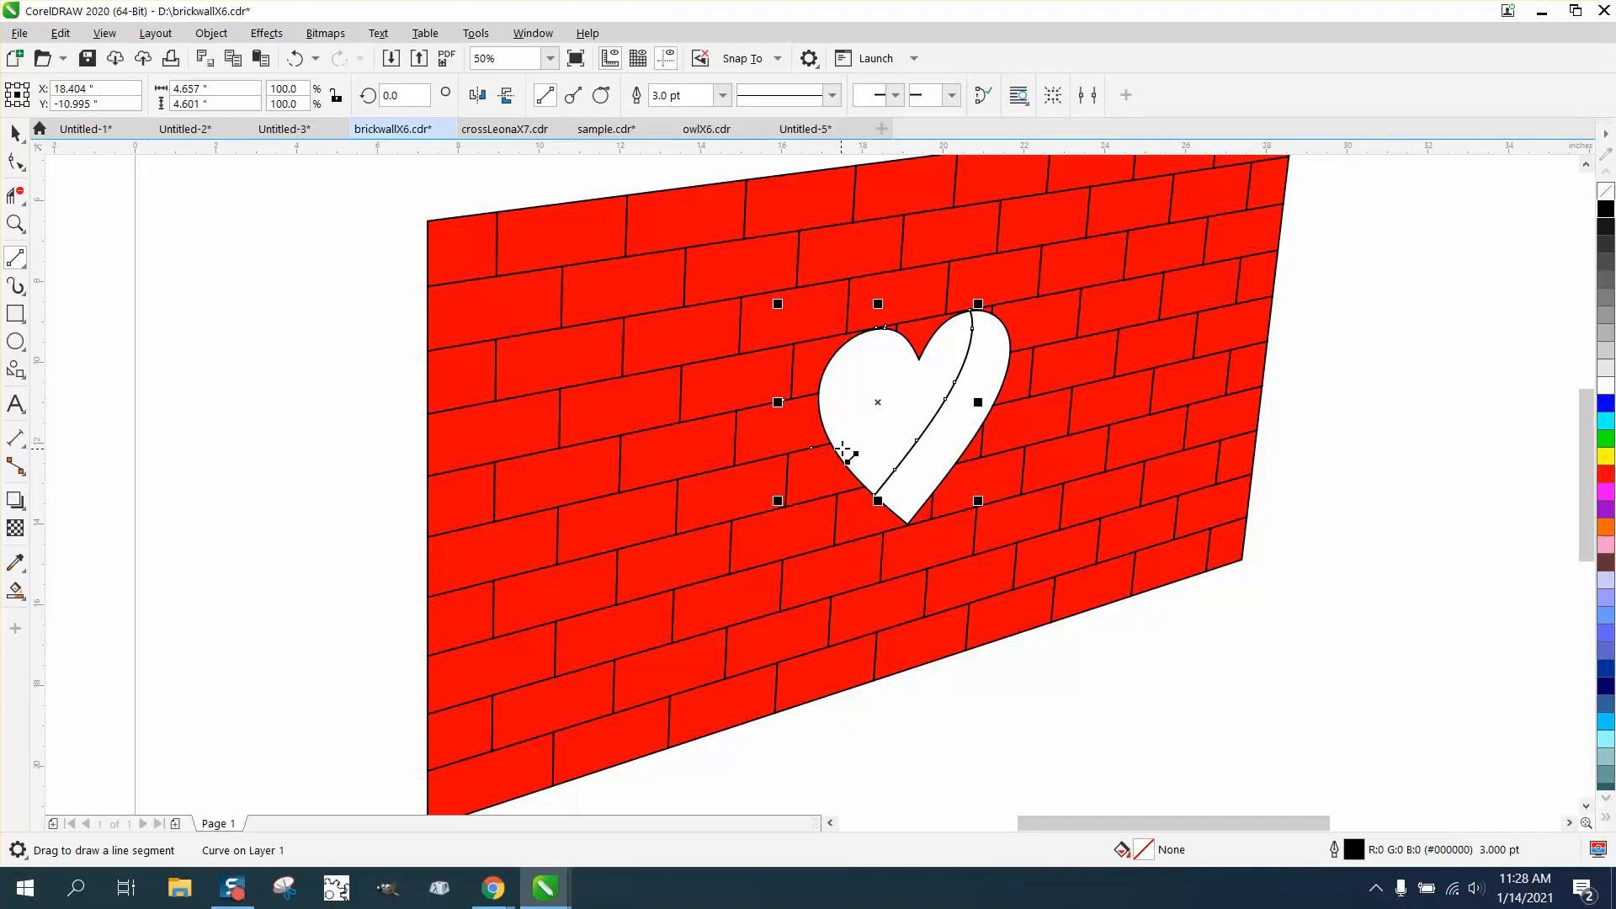
{"action": "scroll", "coordinate": [748, 571], "scroll_direction": "down", "scroll_amount": 1}
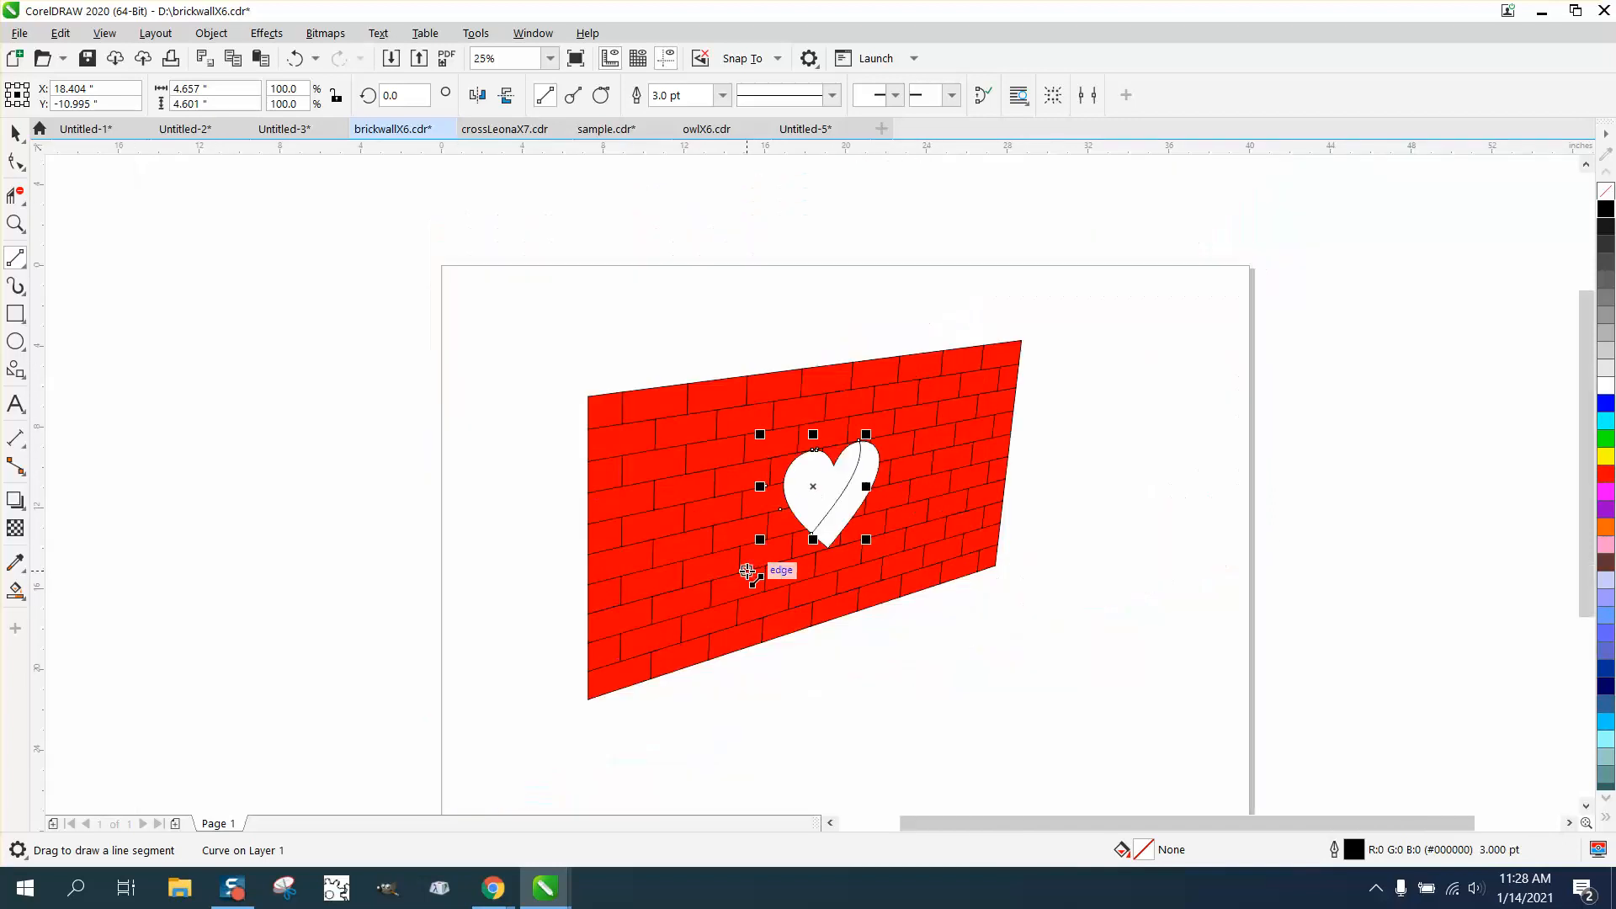
{"action": "left_click_drag", "start_coordinate": [589, 700], "coordinate": [563, 680]}
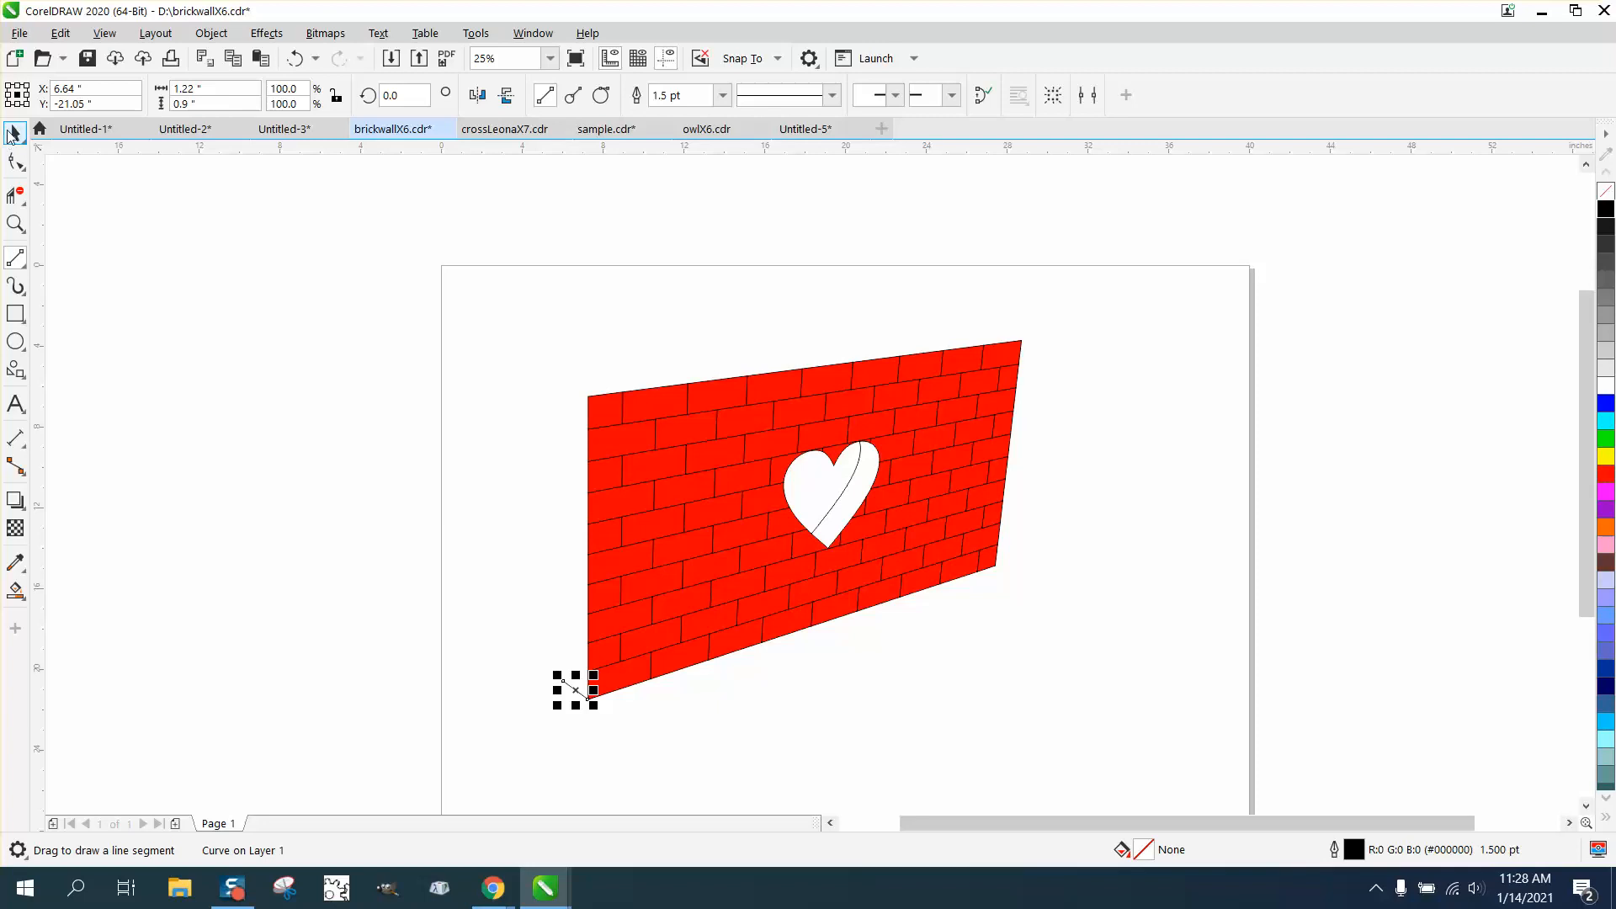
Set the short corner line's outline width to 3.0 pt
{"action": "left_click", "coordinate": [13, 133]}
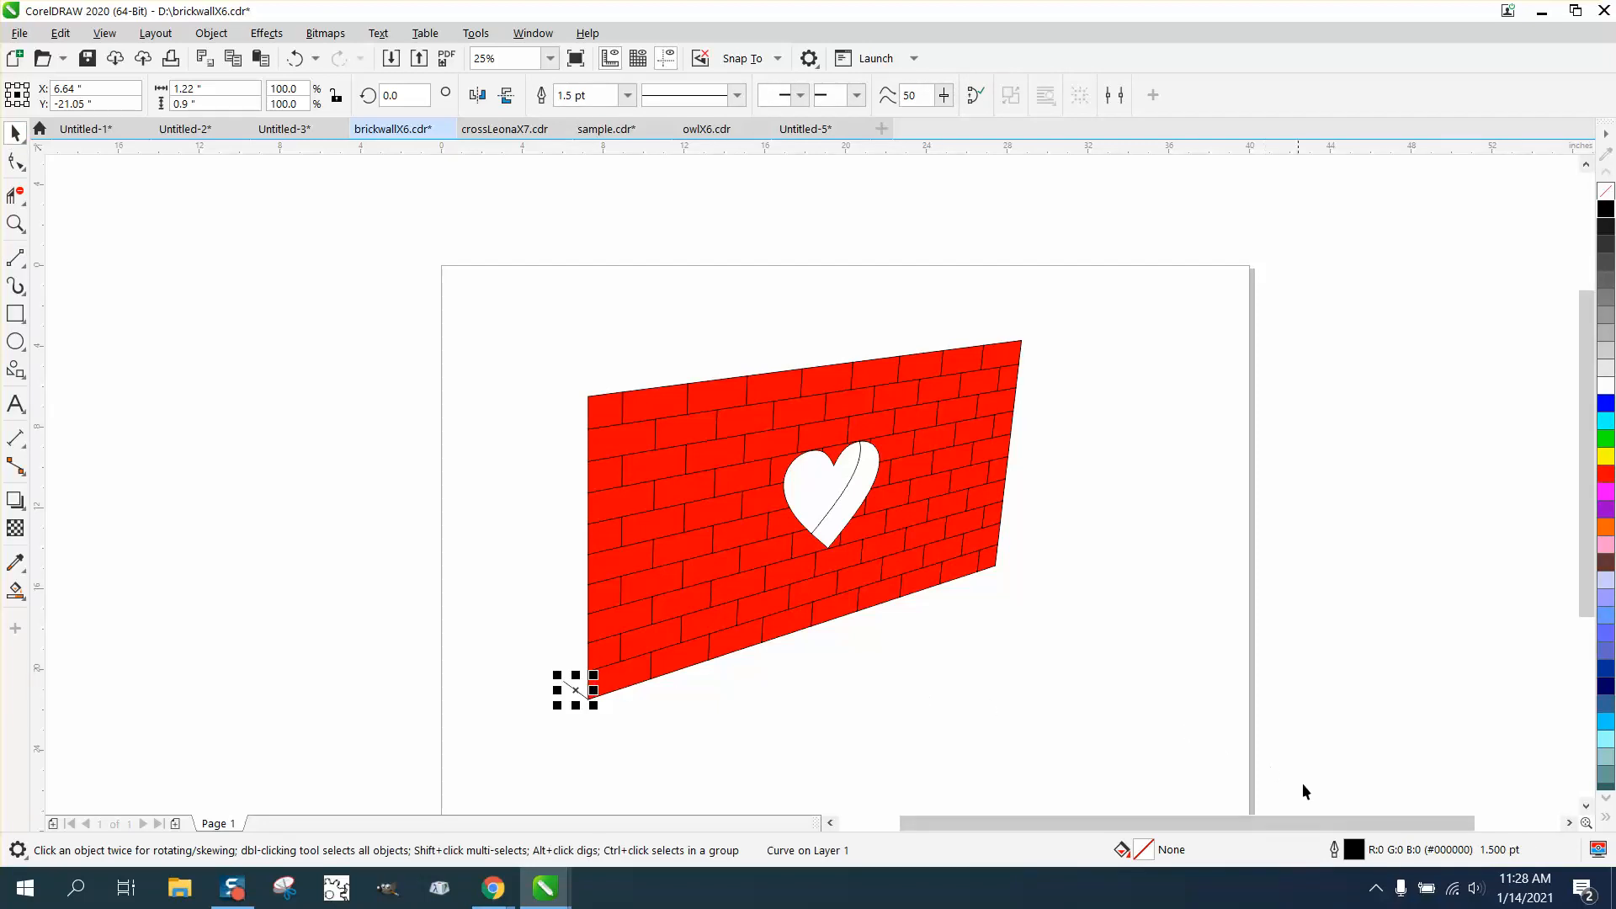
{"action": "double_click", "coordinate": [1353, 849]}
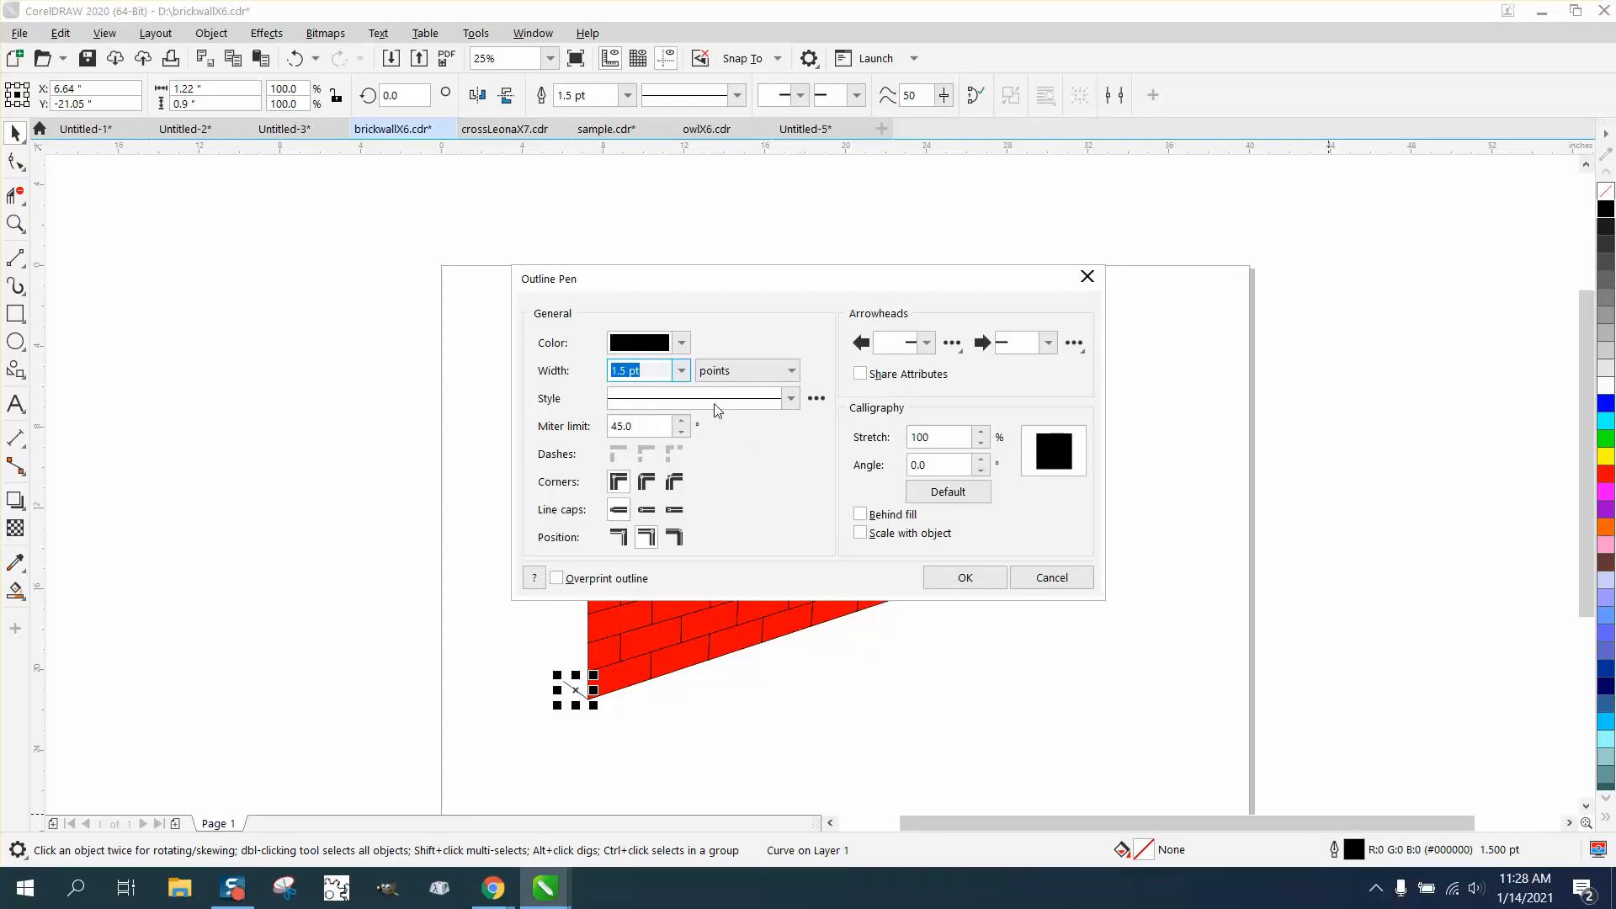
{"action": "left_click", "coordinate": [681, 372]}
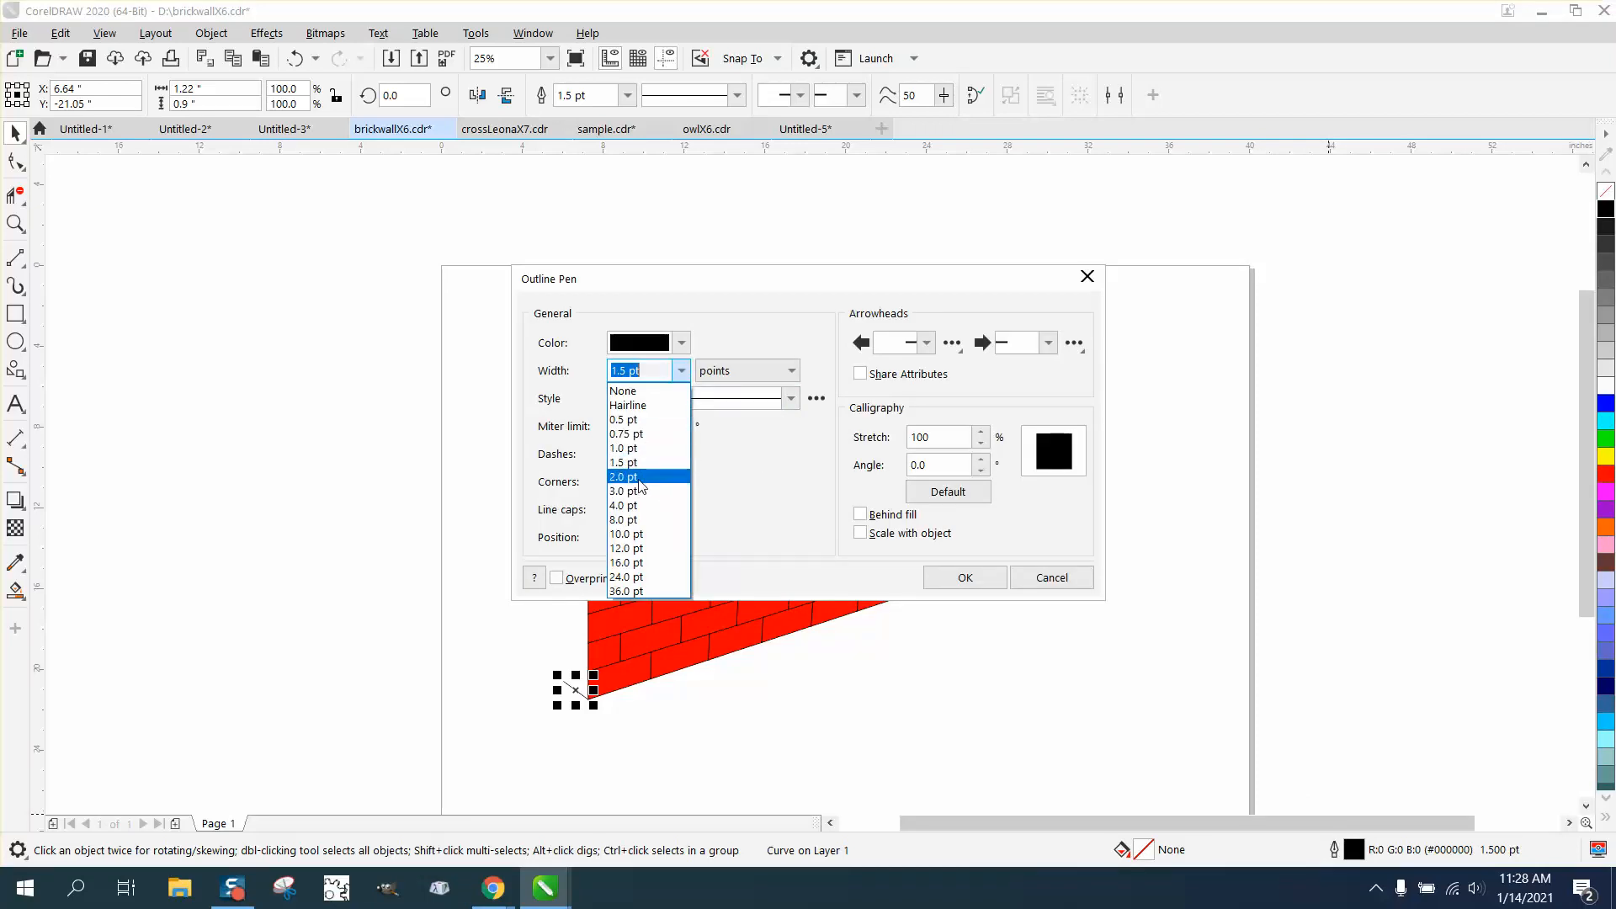
{"action": "left_click", "coordinate": [640, 491]}
{"action": "left_click", "coordinate": [985, 579]}
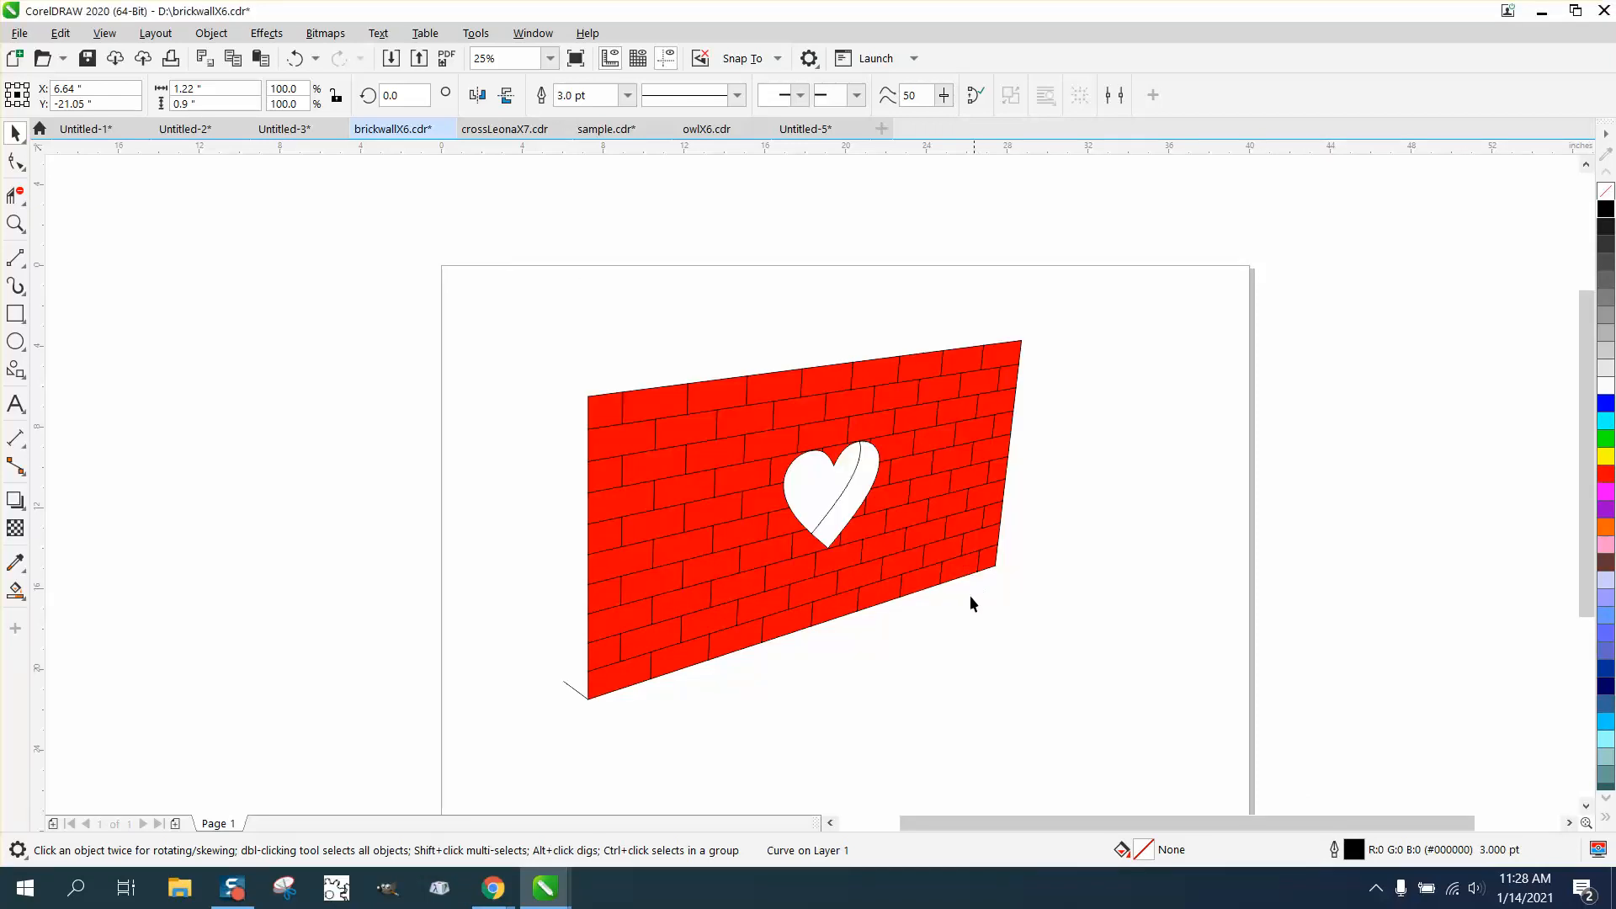
Copy the short corner line into the lower part of the heart opening, across the inner curve
{"action": "left_click", "coordinate": [580, 692]}
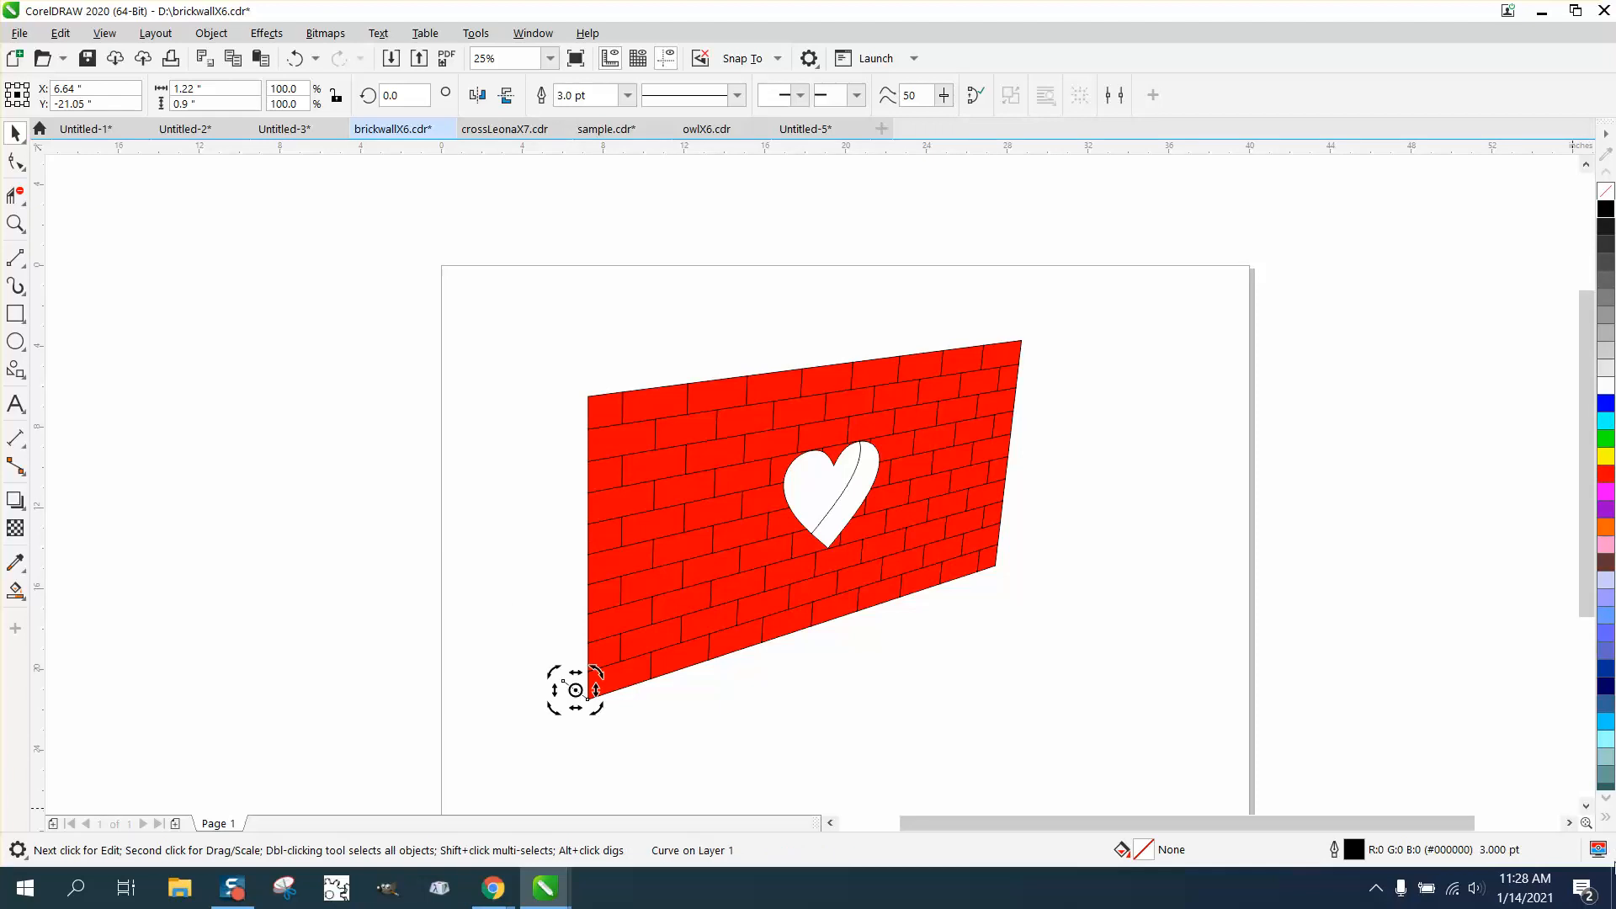
{"action": "left_click", "coordinate": [15, 223]}
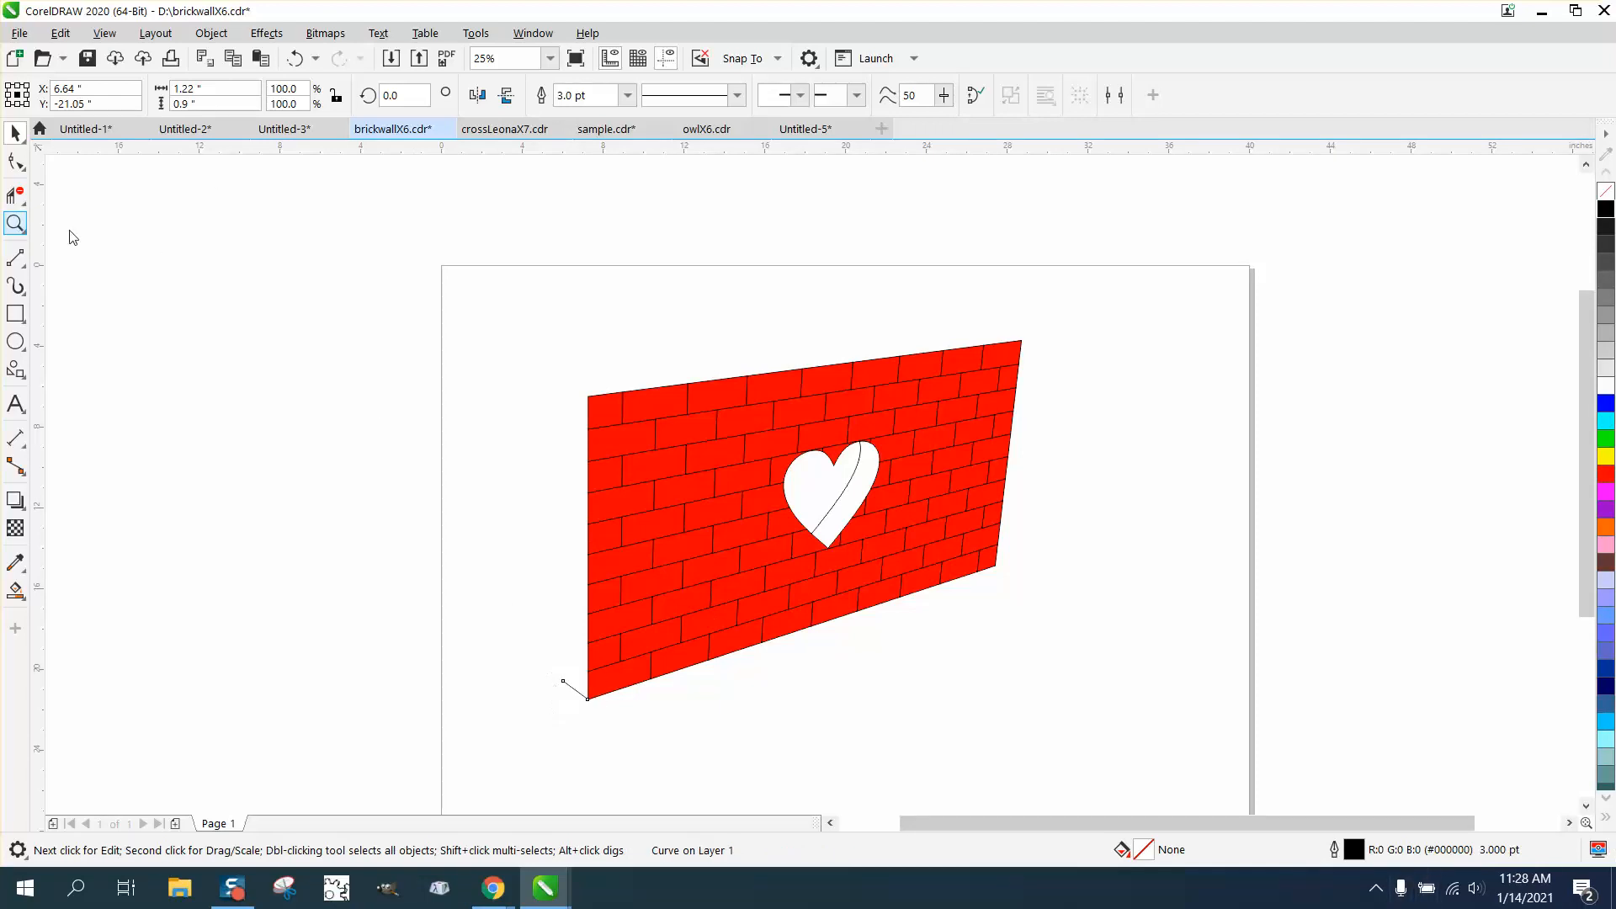
{"action": "left_click_drag", "start_coordinate": [572, 351], "coordinate": [1212, 816]}
{"action": "left_click", "coordinate": [16, 132]}
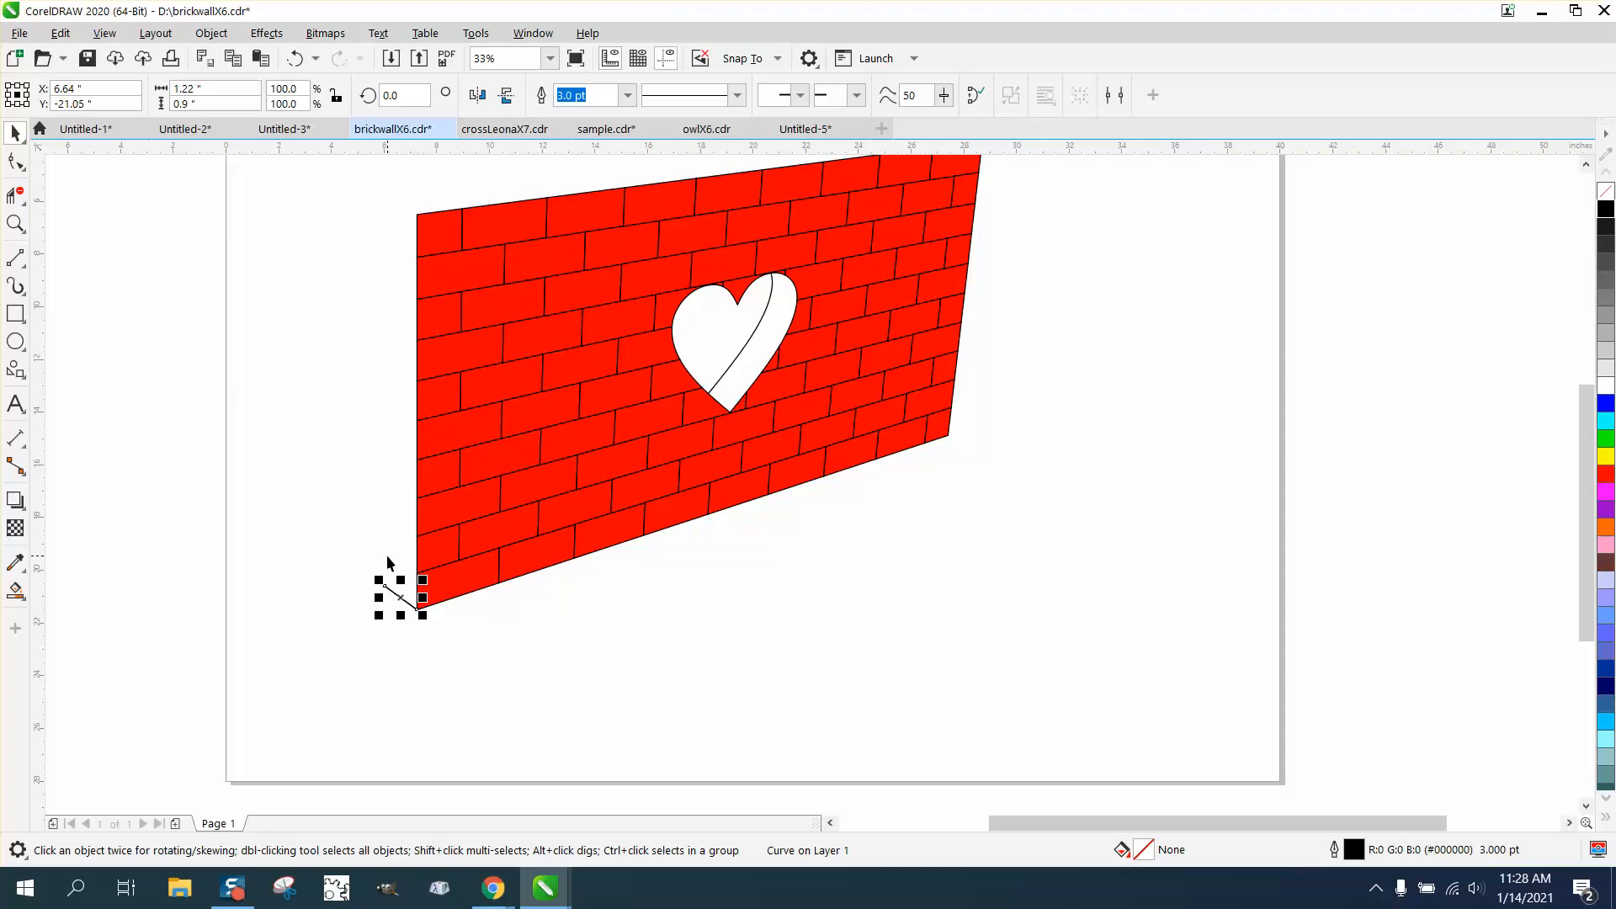
{"action": "left_click_drag", "start_coordinate": [404, 598], "coordinate": [747, 351]}
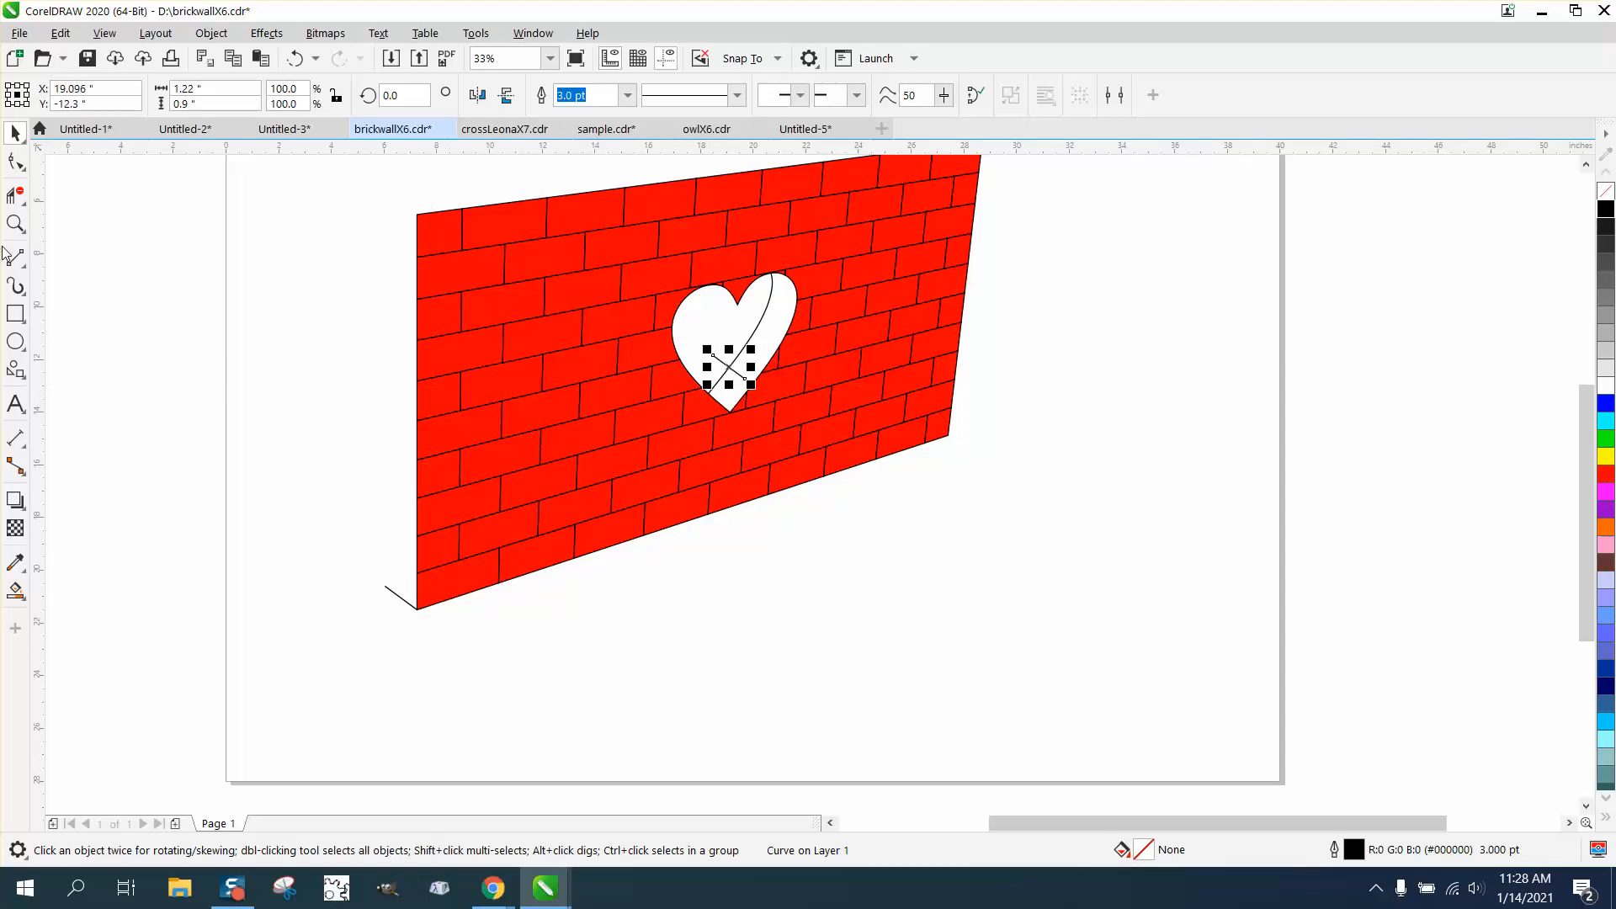
Enlarge the copied line to about 1.28 by 0.95 inches and shift it right until its lower end meets the opening's edge
{"action": "left_click", "coordinate": [16, 224]}
{"action": "left_click", "coordinate": [685, 281]}
{"action": "left_click_drag", "start_coordinate": [631, 293], "coordinate": [1118, 566]}
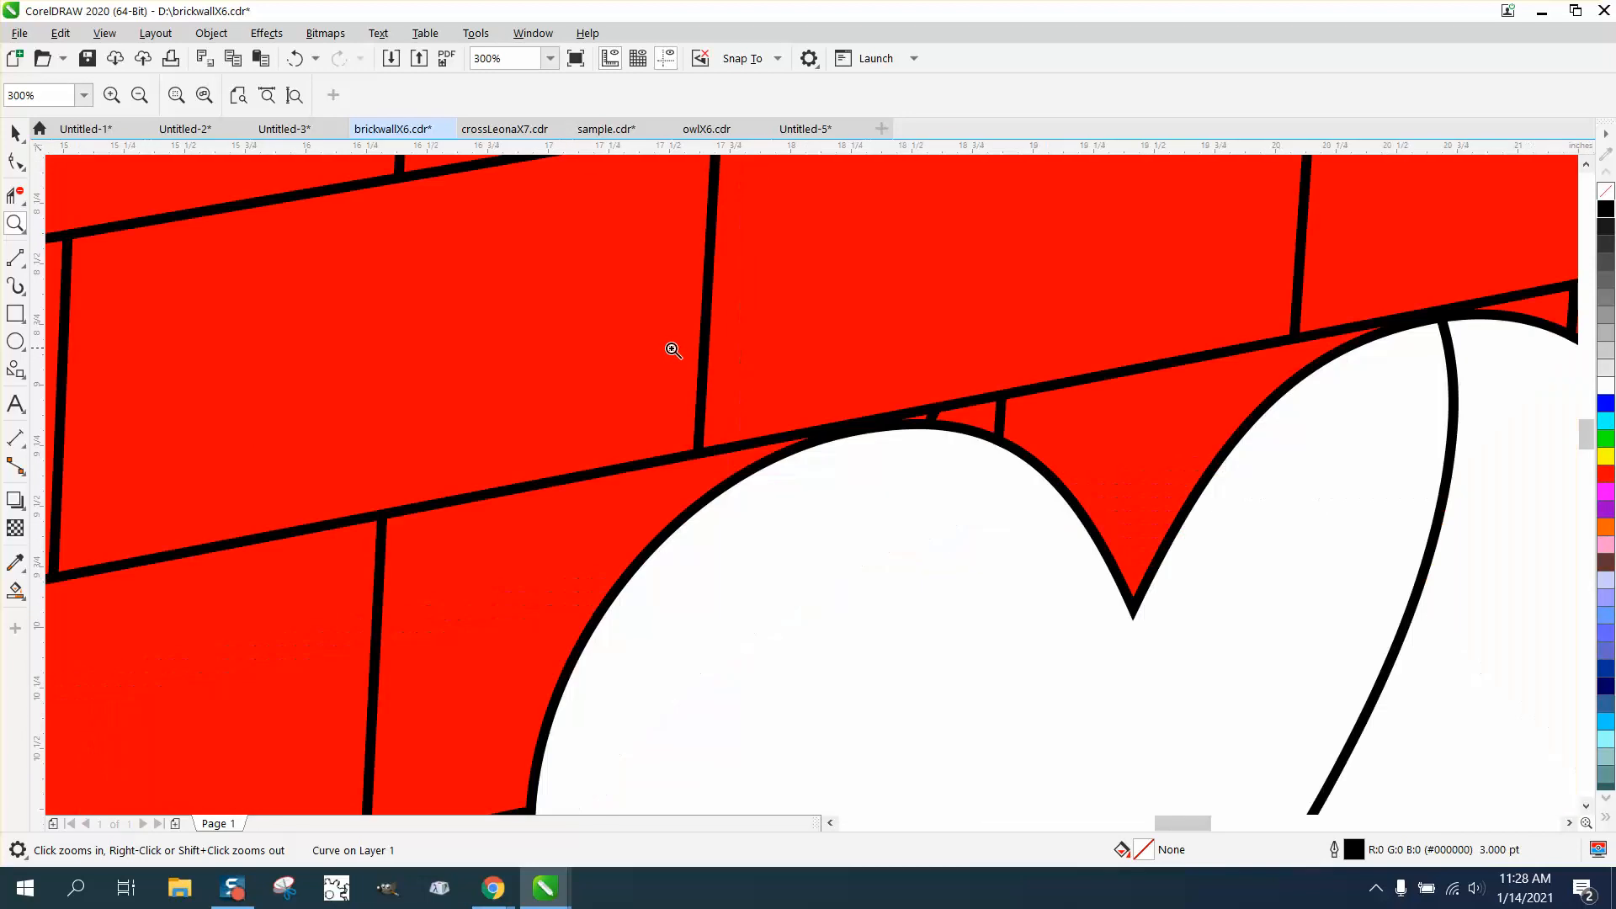
{"action": "right_click", "coordinate": [674, 351]}
{"action": "left_click", "coordinate": [920, 578]}
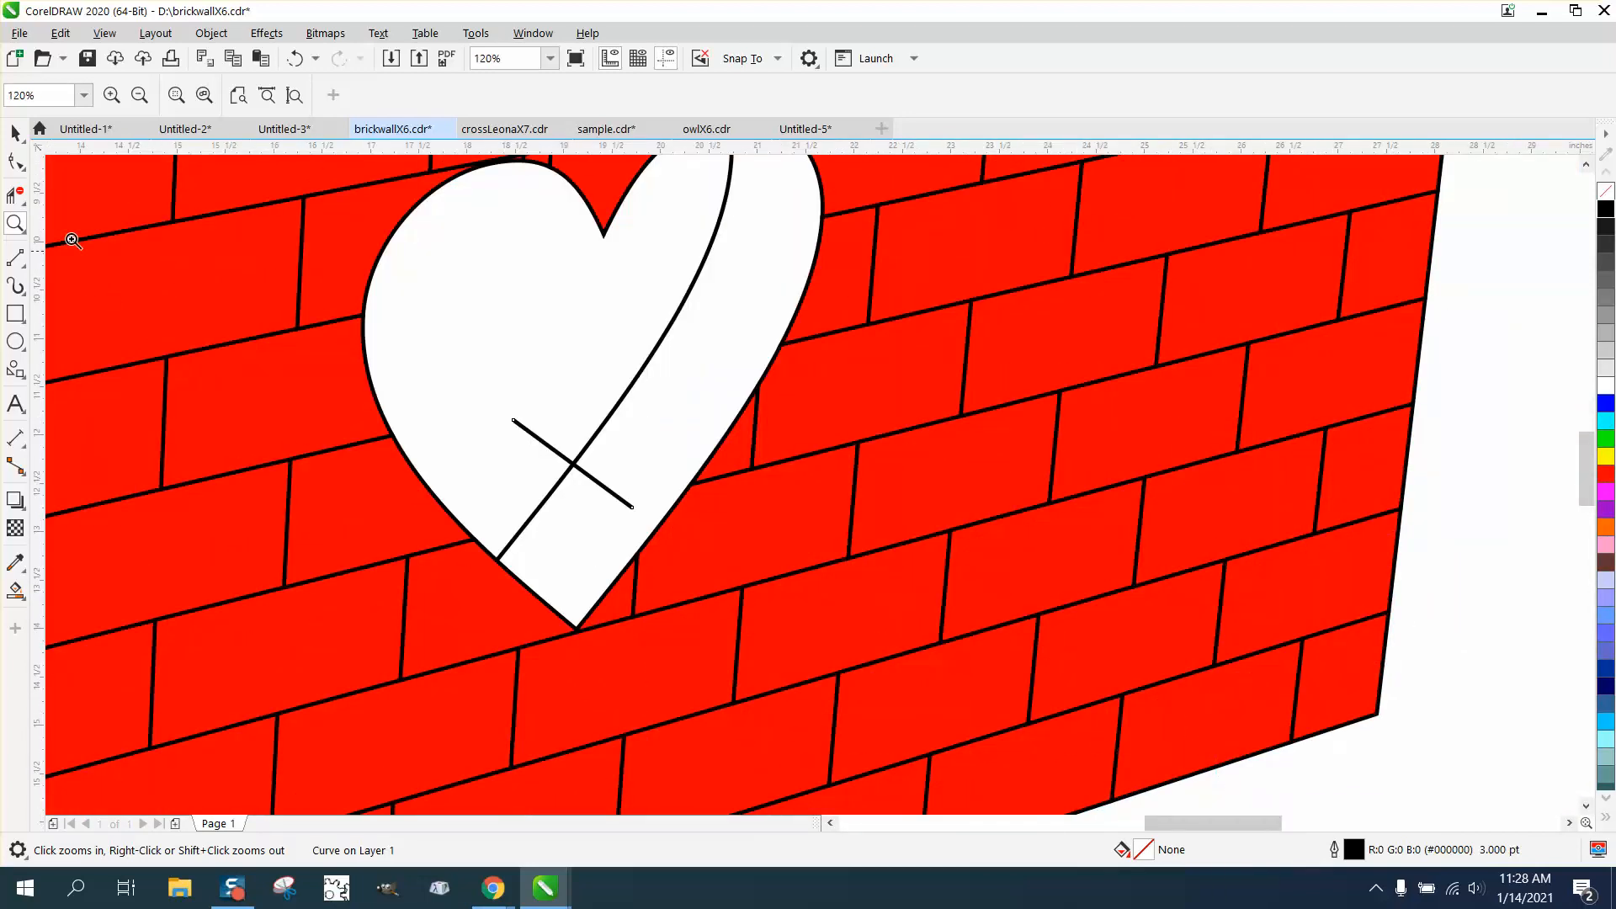
{"action": "left_click", "coordinate": [15, 133]}
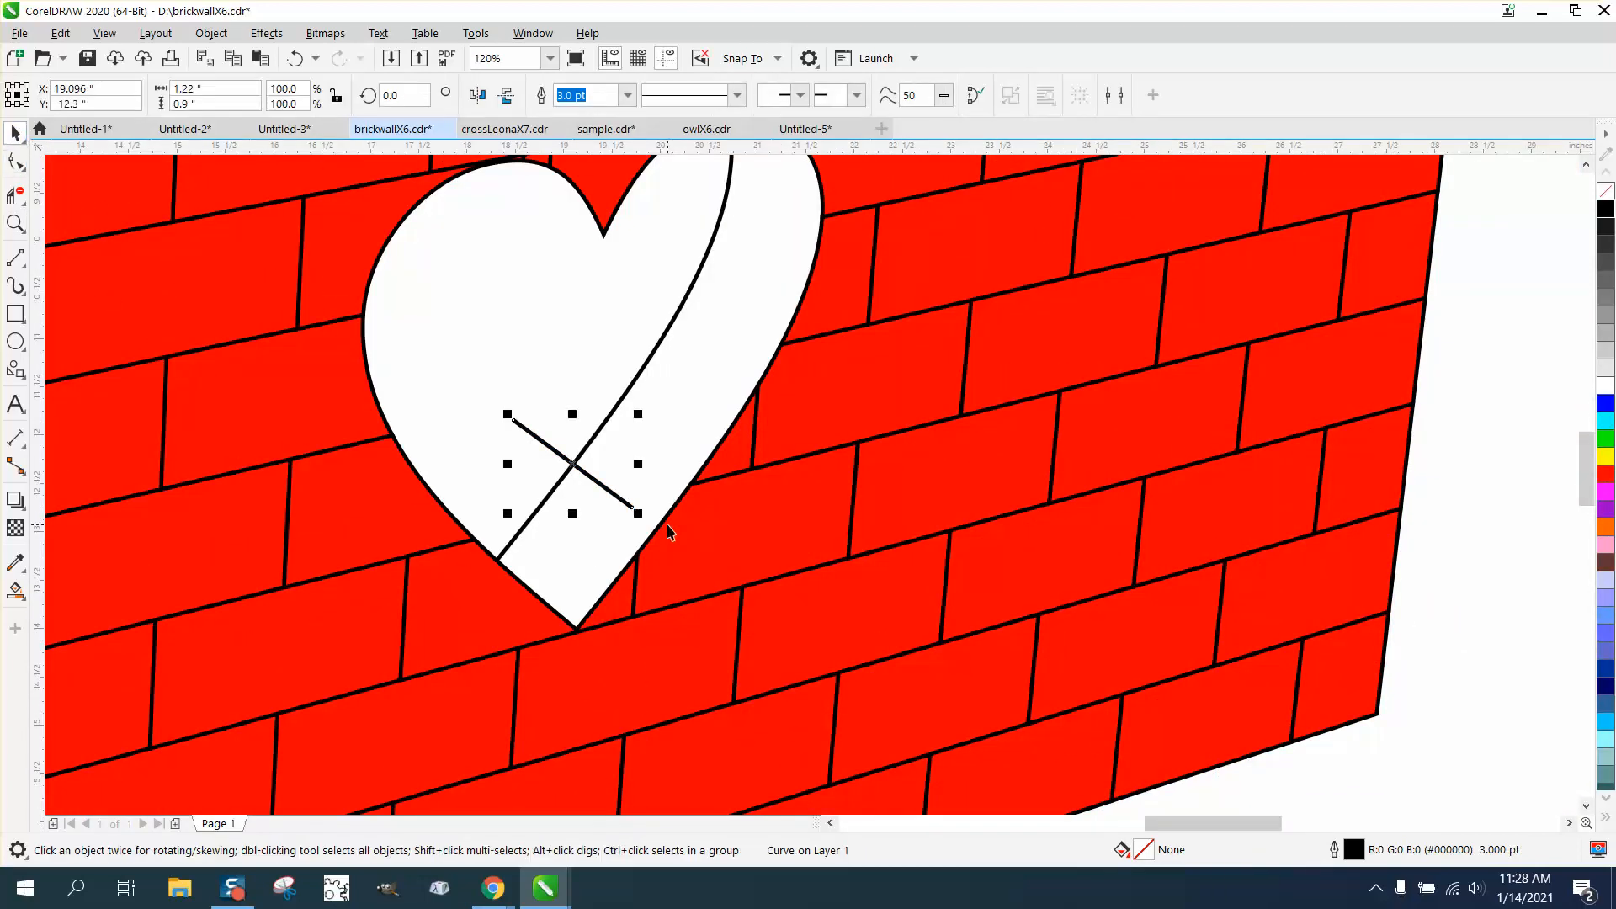
{"action": "left_click_drag", "start_coordinate": [637, 514], "coordinate": [513, 419]}
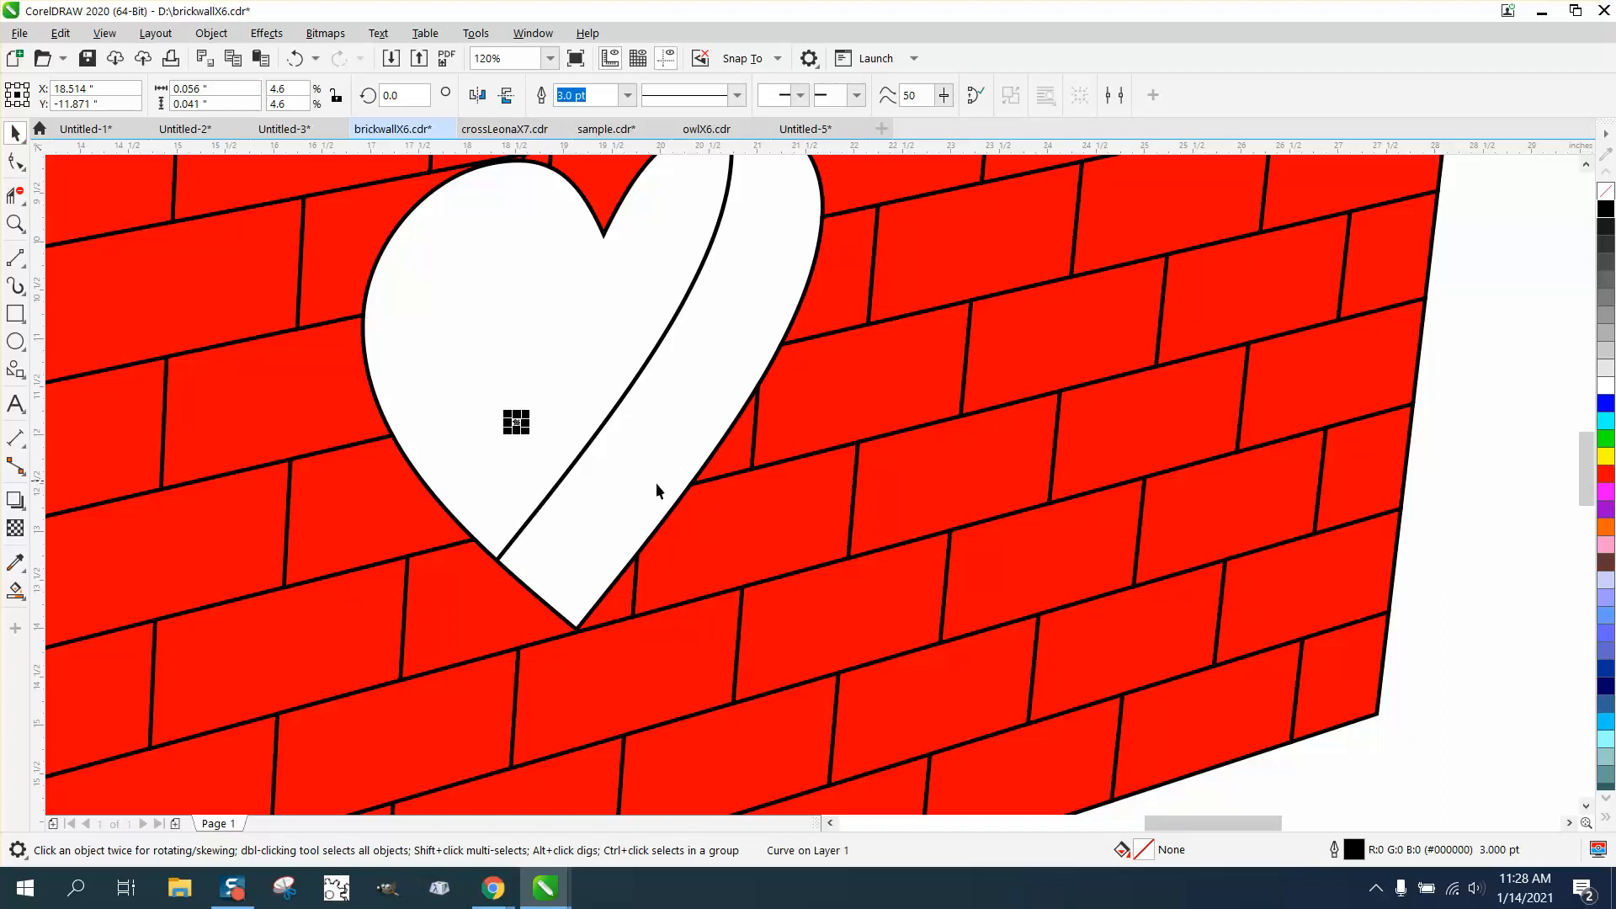
{"action": "left_click", "coordinate": [295, 58]}
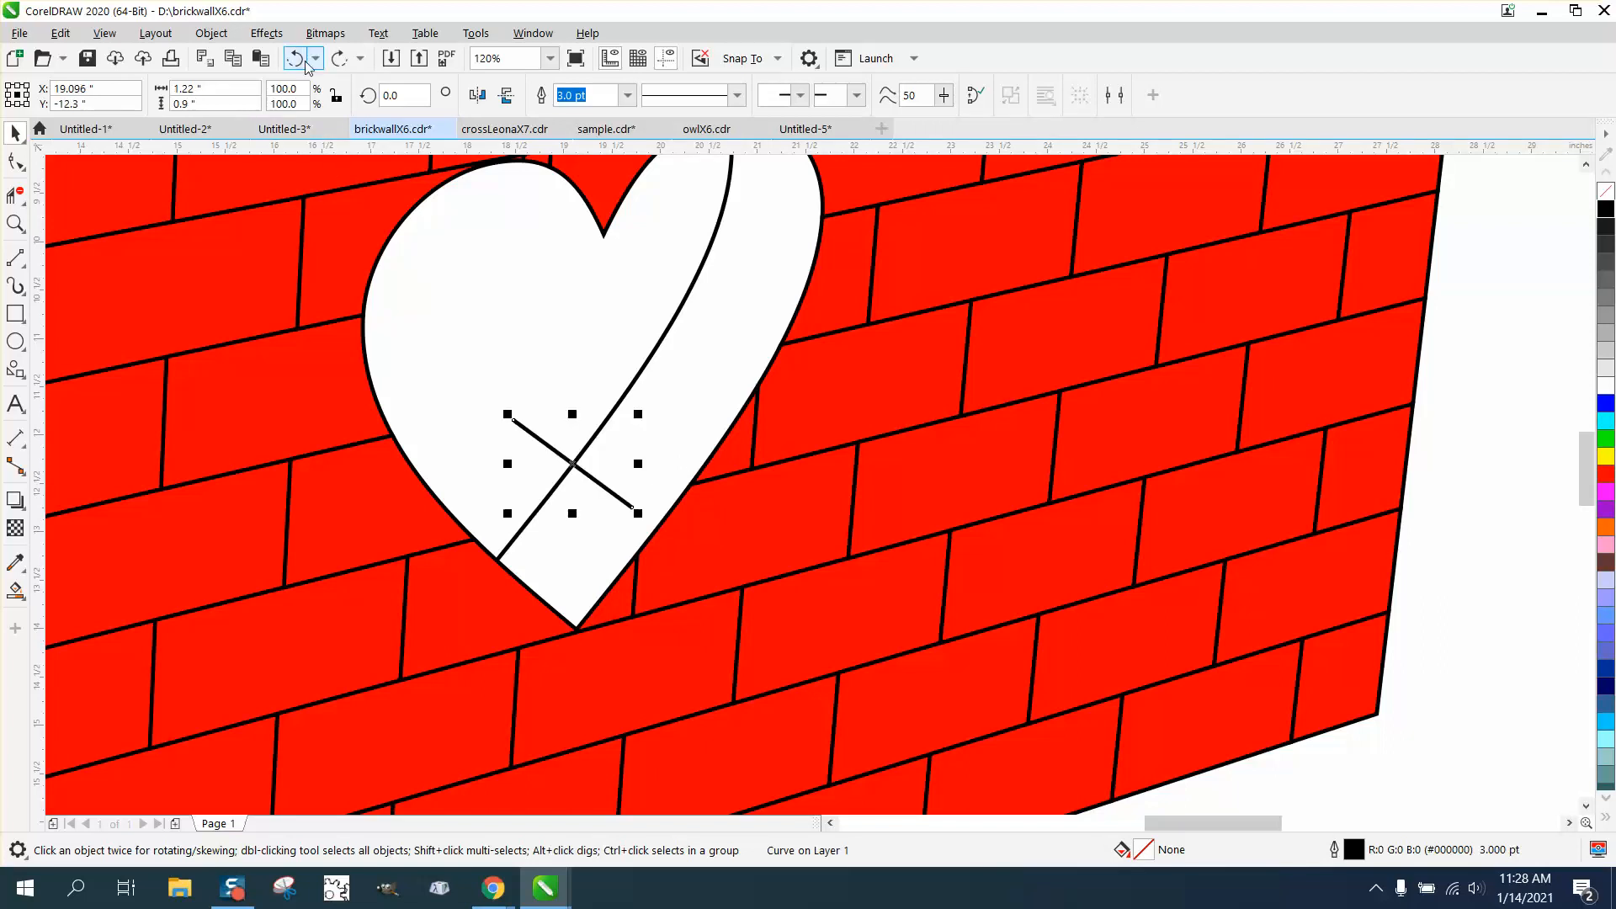
{"action": "left_click_drag", "start_coordinate": [633, 507], "coordinate": [646, 519]}
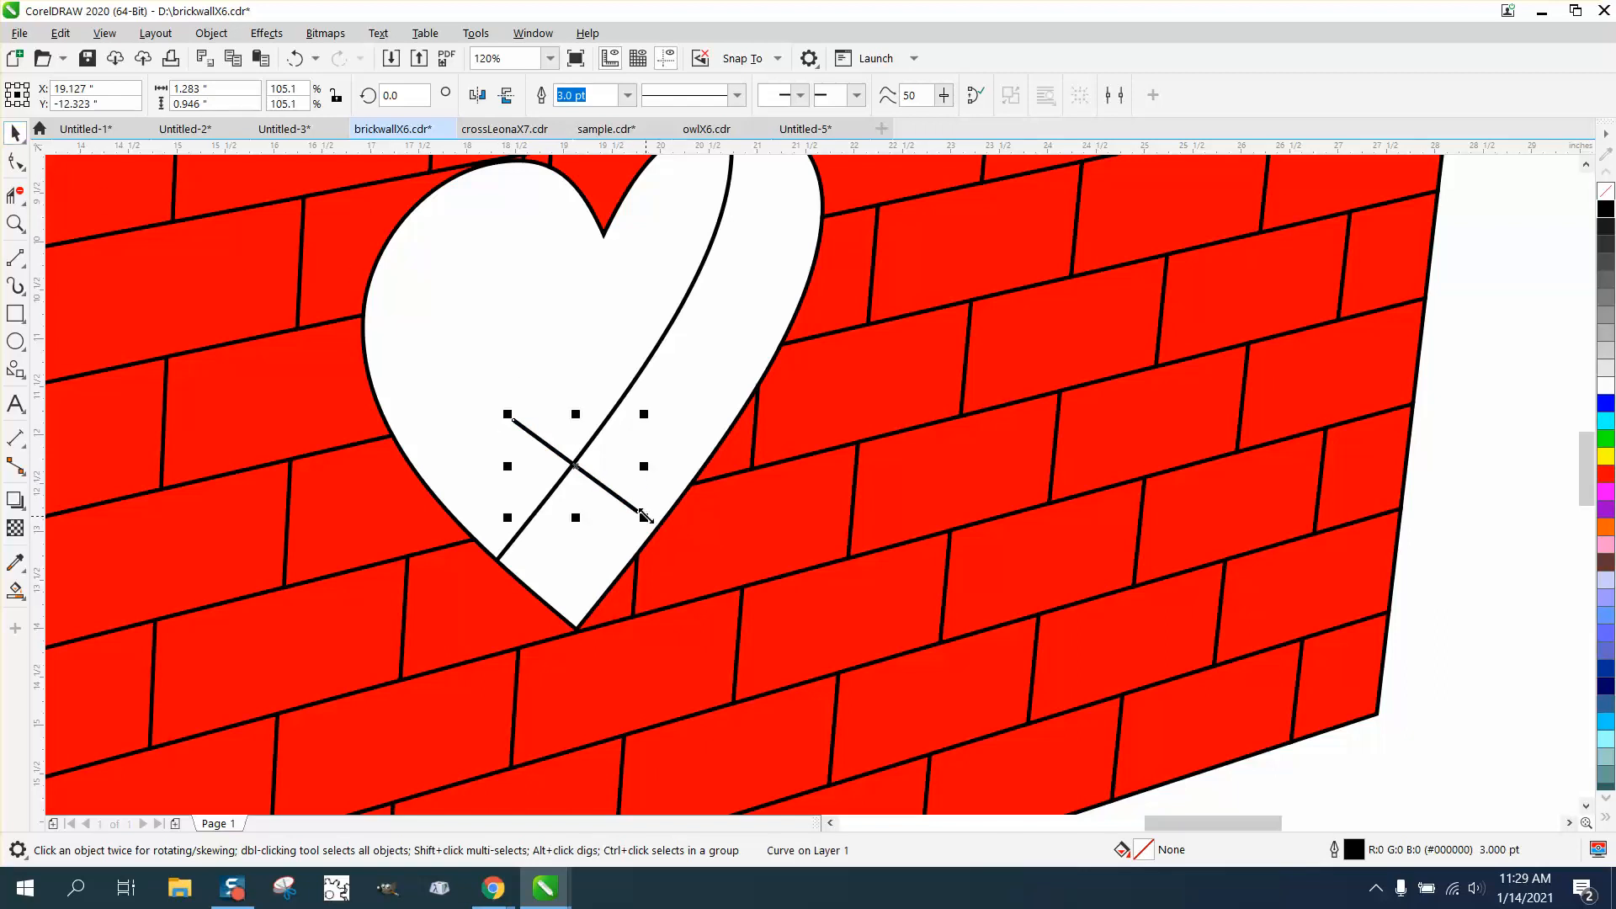
{"action": "left_click_drag", "start_coordinate": [642, 513], "coordinate": [657, 515]}
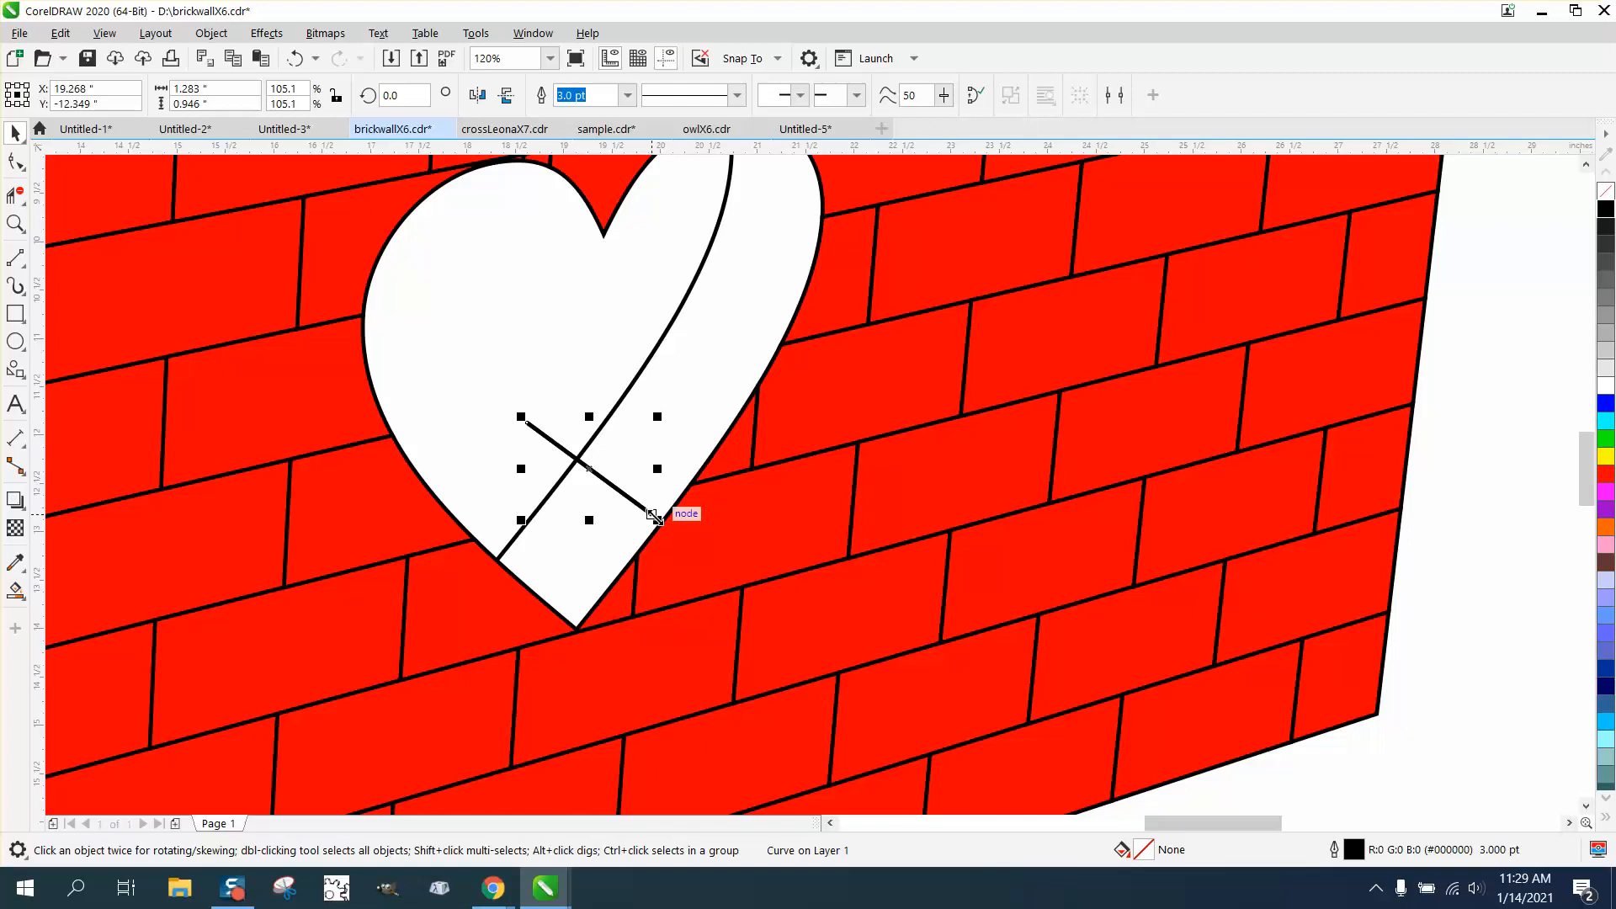
Try to place another copy of the line farther up along the opening's right edge, and undo it
{"action": "left_click_drag", "start_coordinate": [655, 516], "coordinate": [767, 380]}
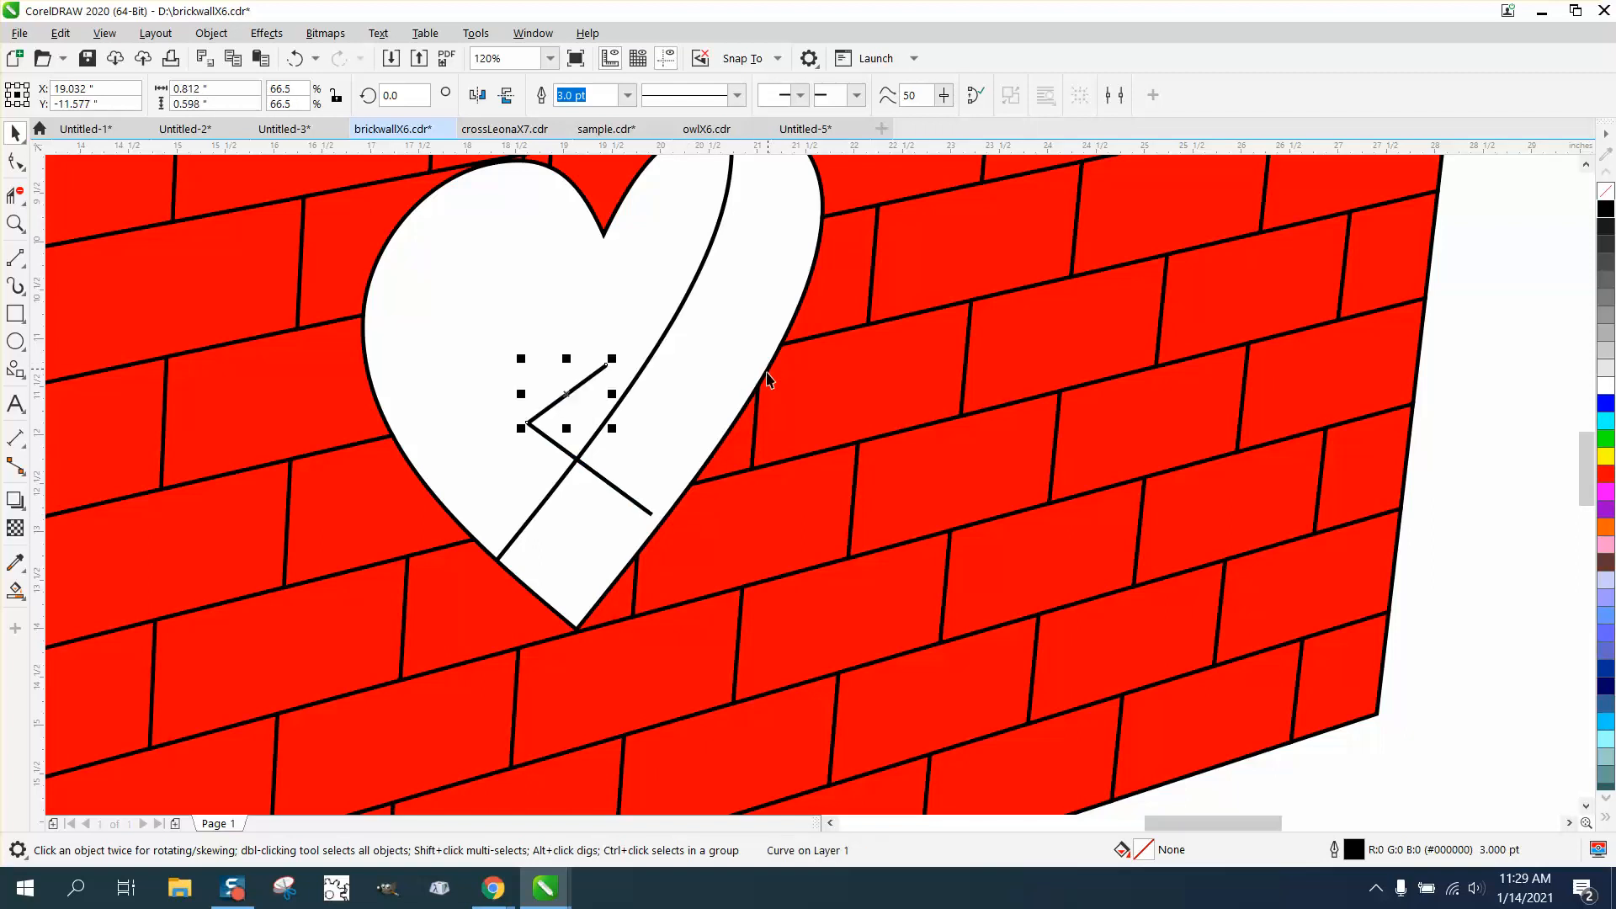
{"action": "left_click", "coordinate": [295, 57]}
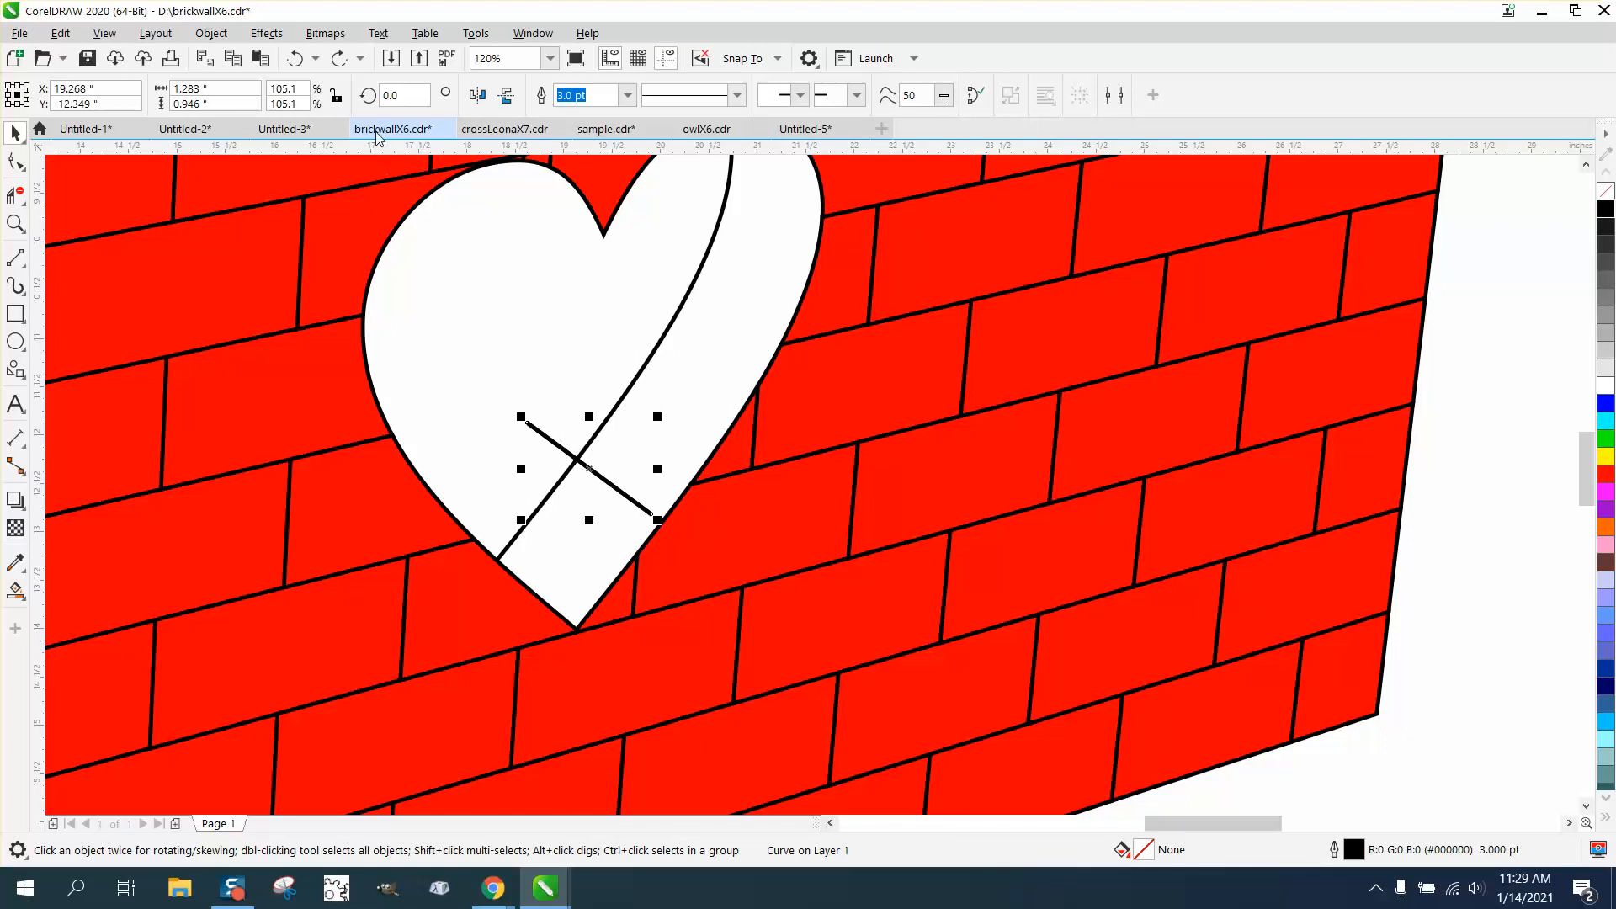
Shift the copied short line down and right until its lower end meets the heart opening's right edge
{"action": "left_click", "coordinate": [317, 59]}
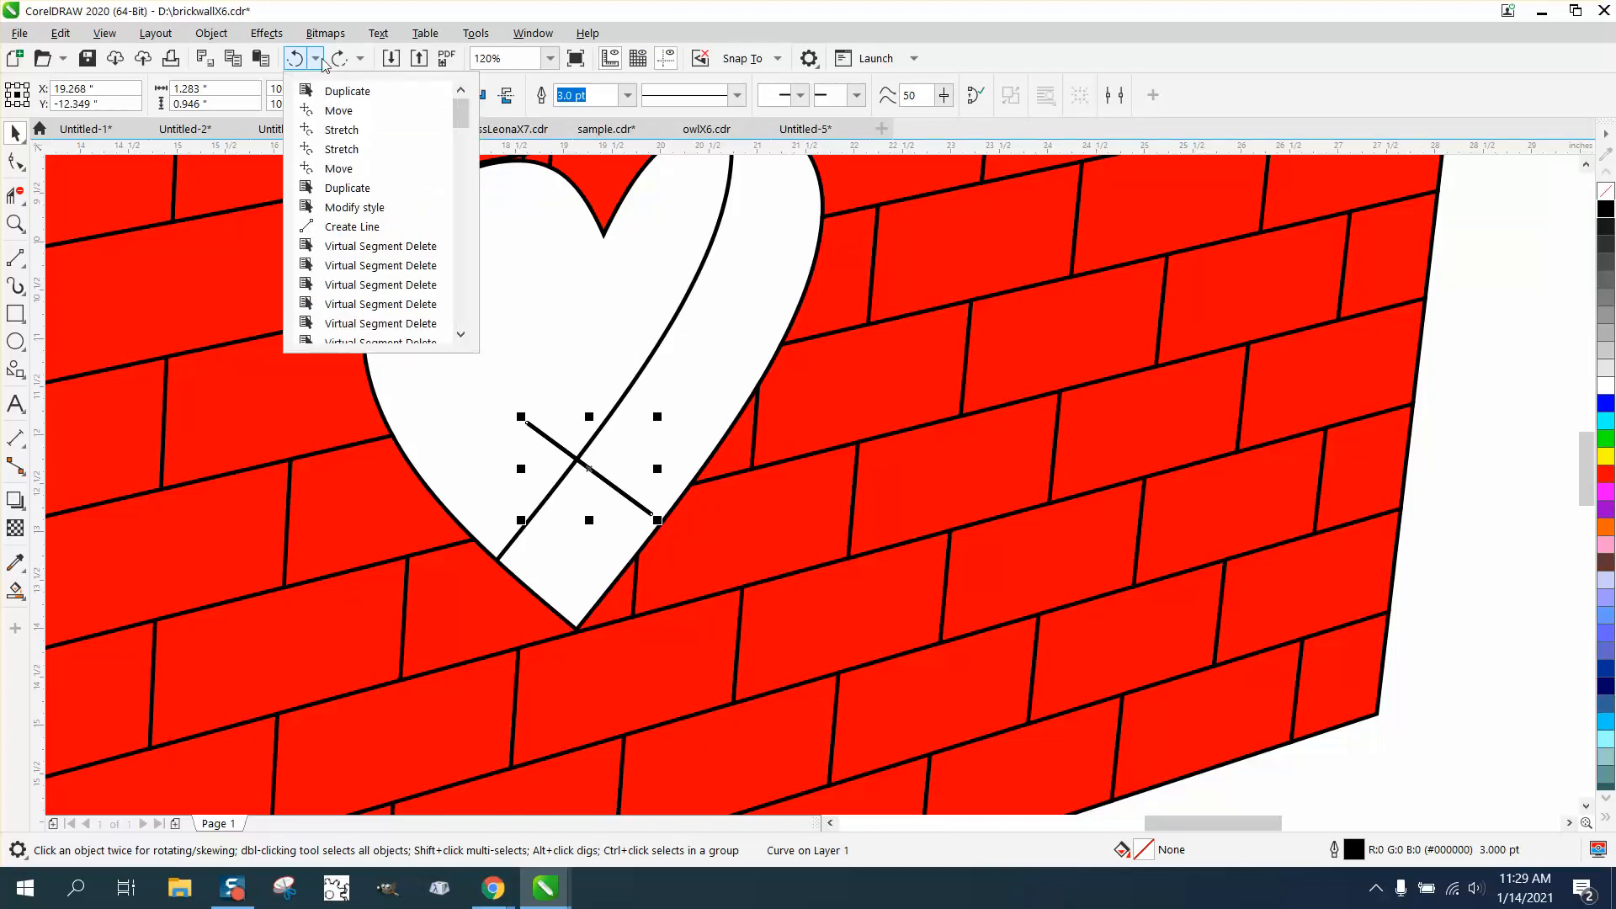
{"action": "left_click", "coordinate": [295, 61]}
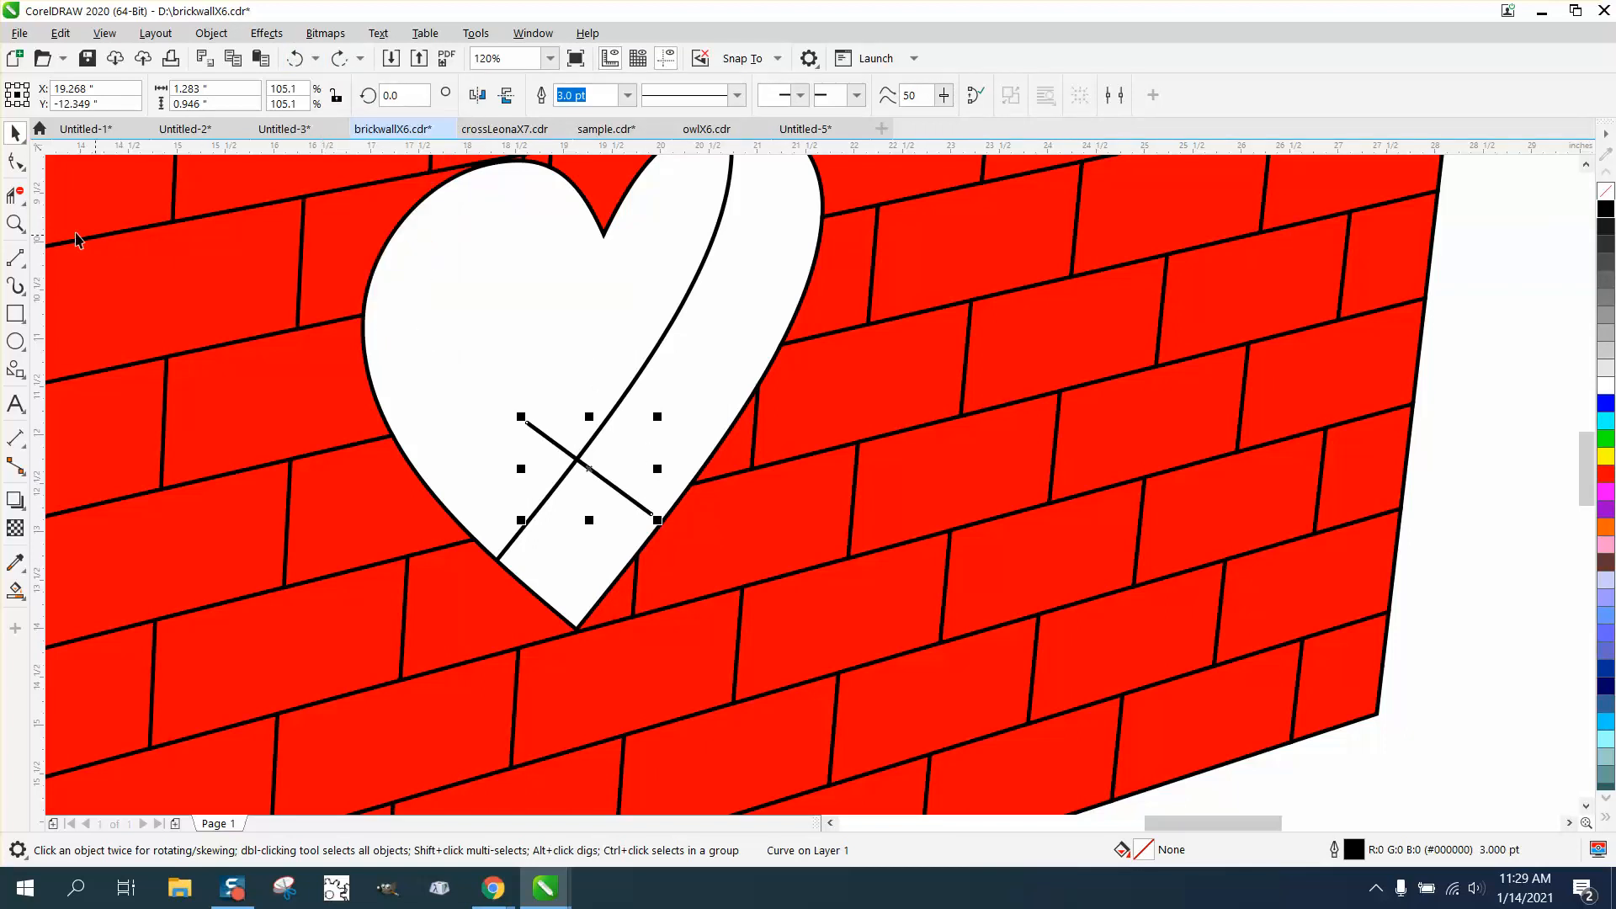
{"action": "left_click", "coordinate": [15, 224]}
{"action": "left_click", "coordinate": [466, 417]}
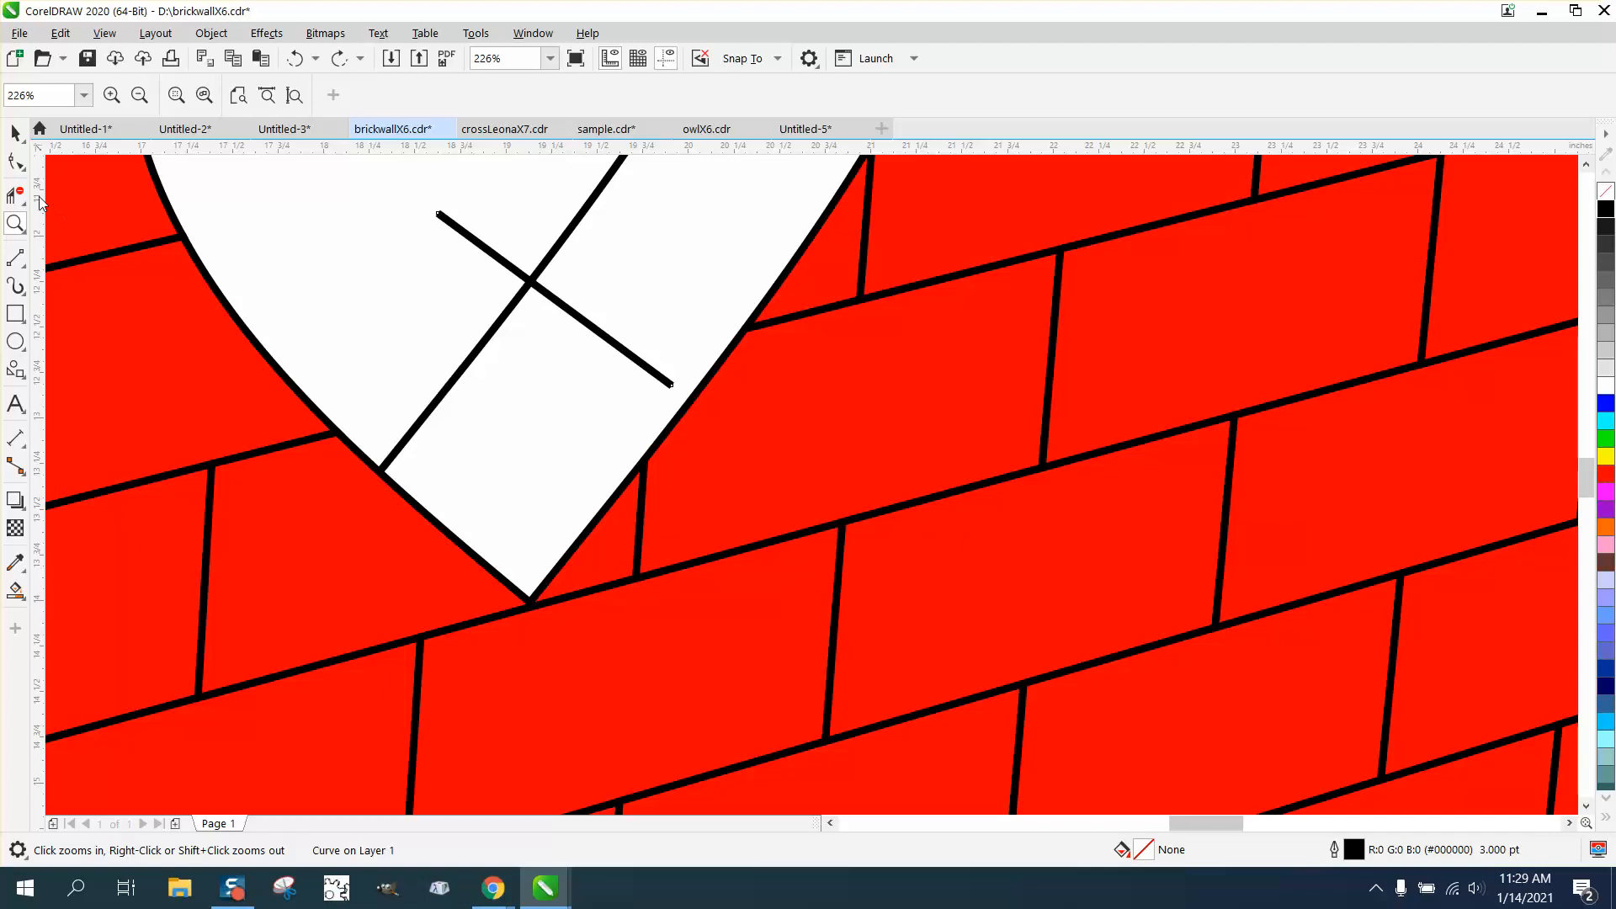
{"action": "left_click", "coordinate": [16, 135]}
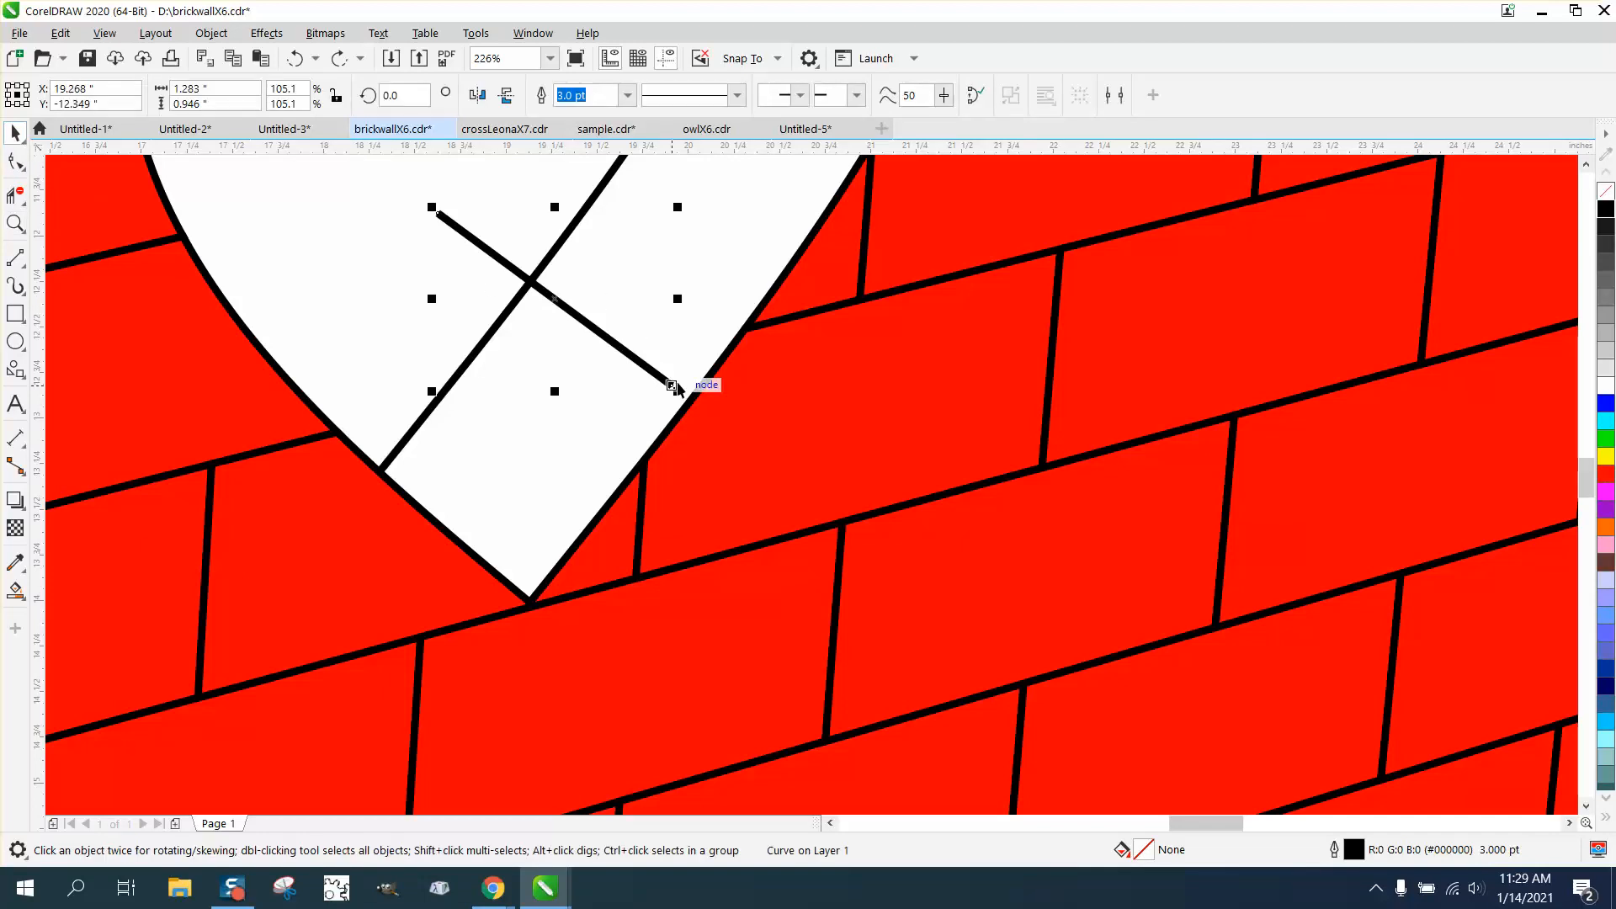
{"action": "left_click_drag", "start_coordinate": [673, 386], "coordinate": [688, 404]}
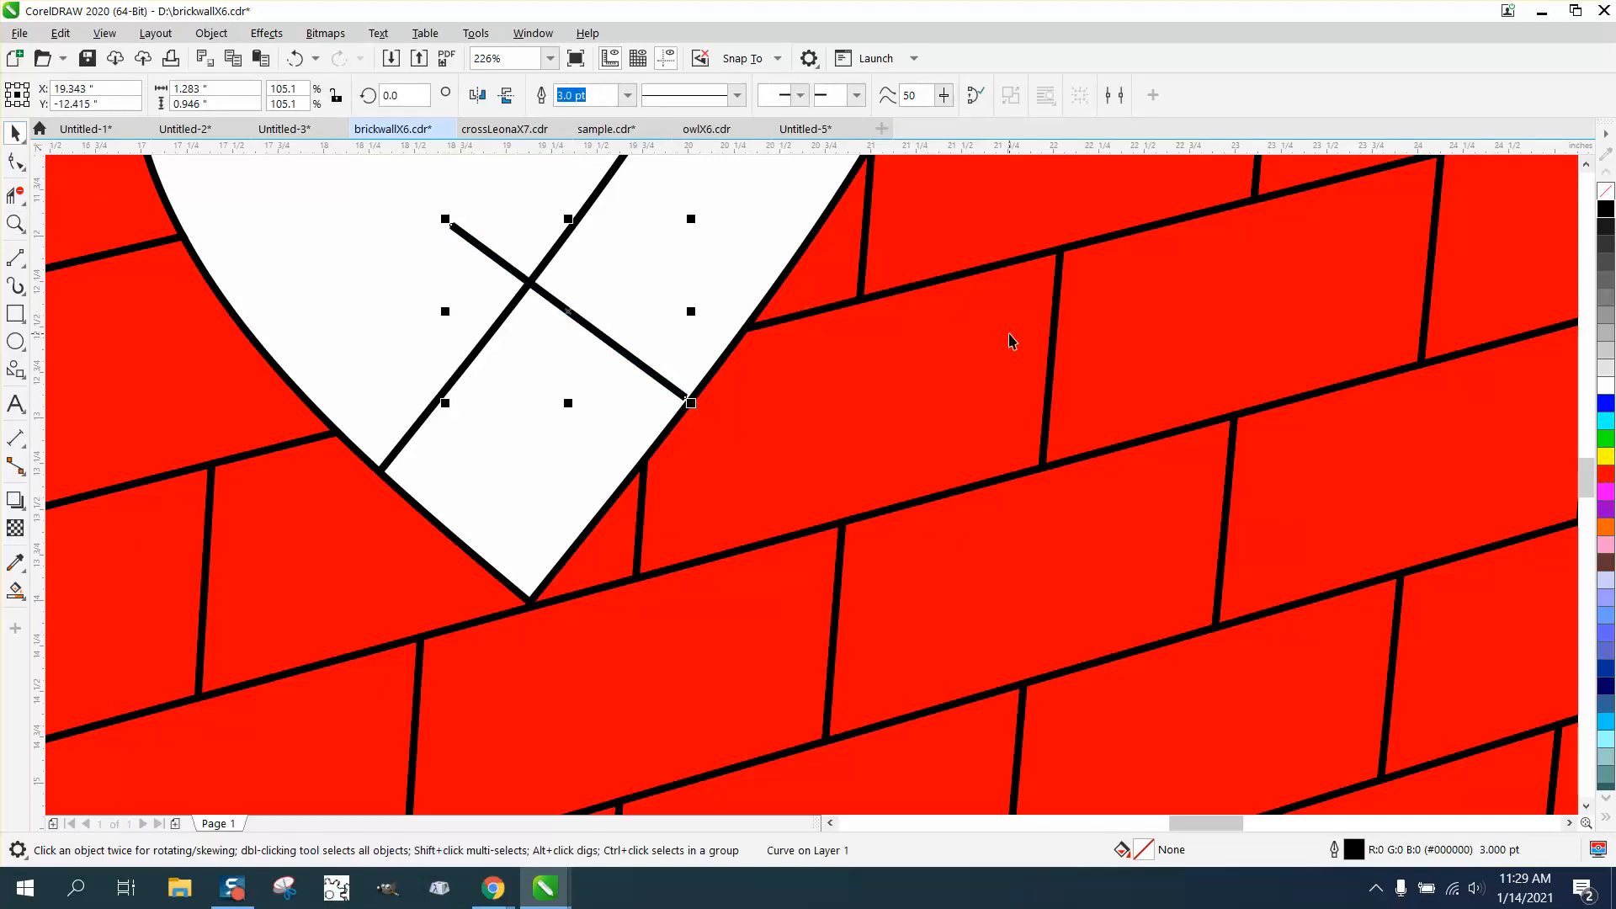
{"action": "left_click", "coordinate": [884, 353]}
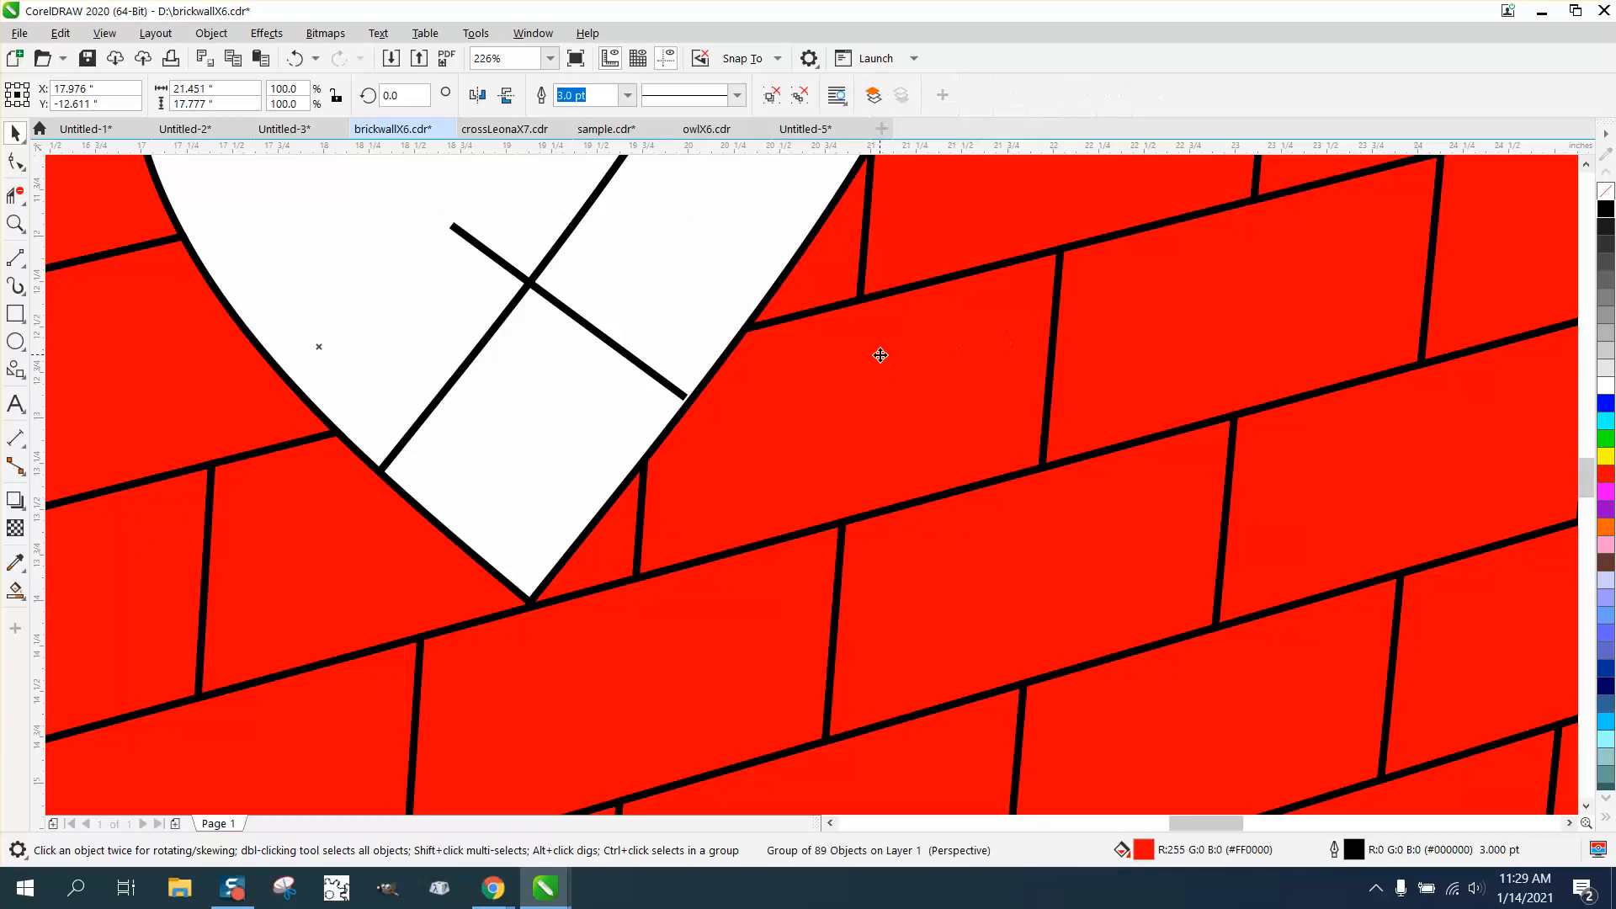
{"action": "left_click", "coordinate": [678, 397]}
{"action": "left_click_drag", "start_coordinate": [679, 394], "coordinate": [685, 400]}
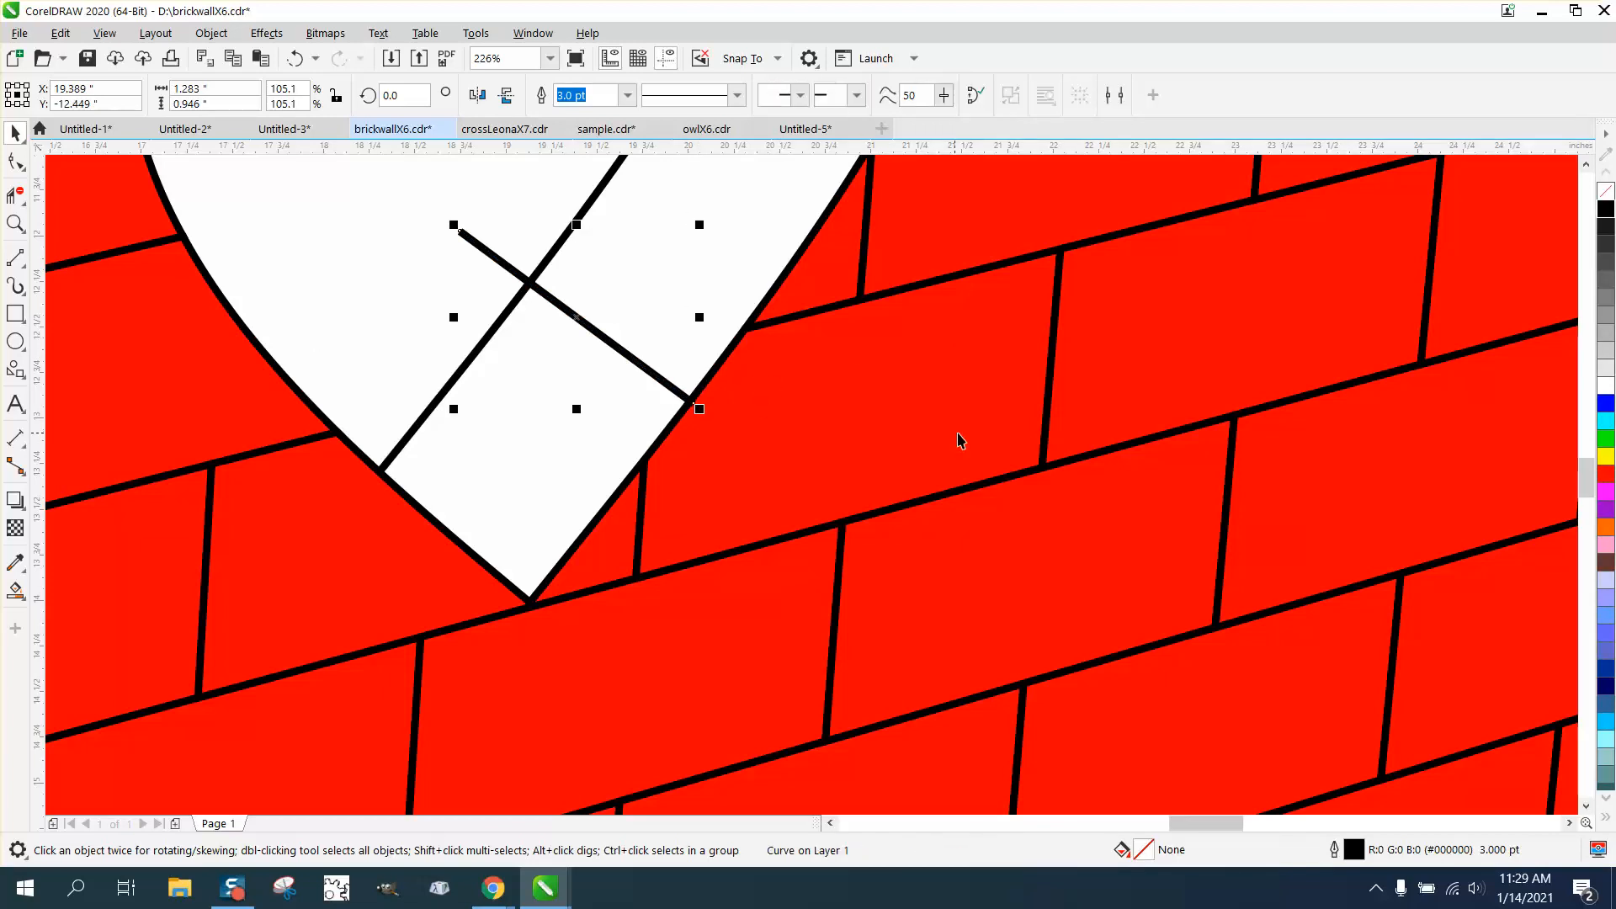
Copy the short line up to the next brick joint on the opening's right edge, then move the lower line slightly upward and duplicate it below
{"action": "scroll", "coordinate": [1002, 440], "scroll_direction": "down", "scroll_amount": 3}
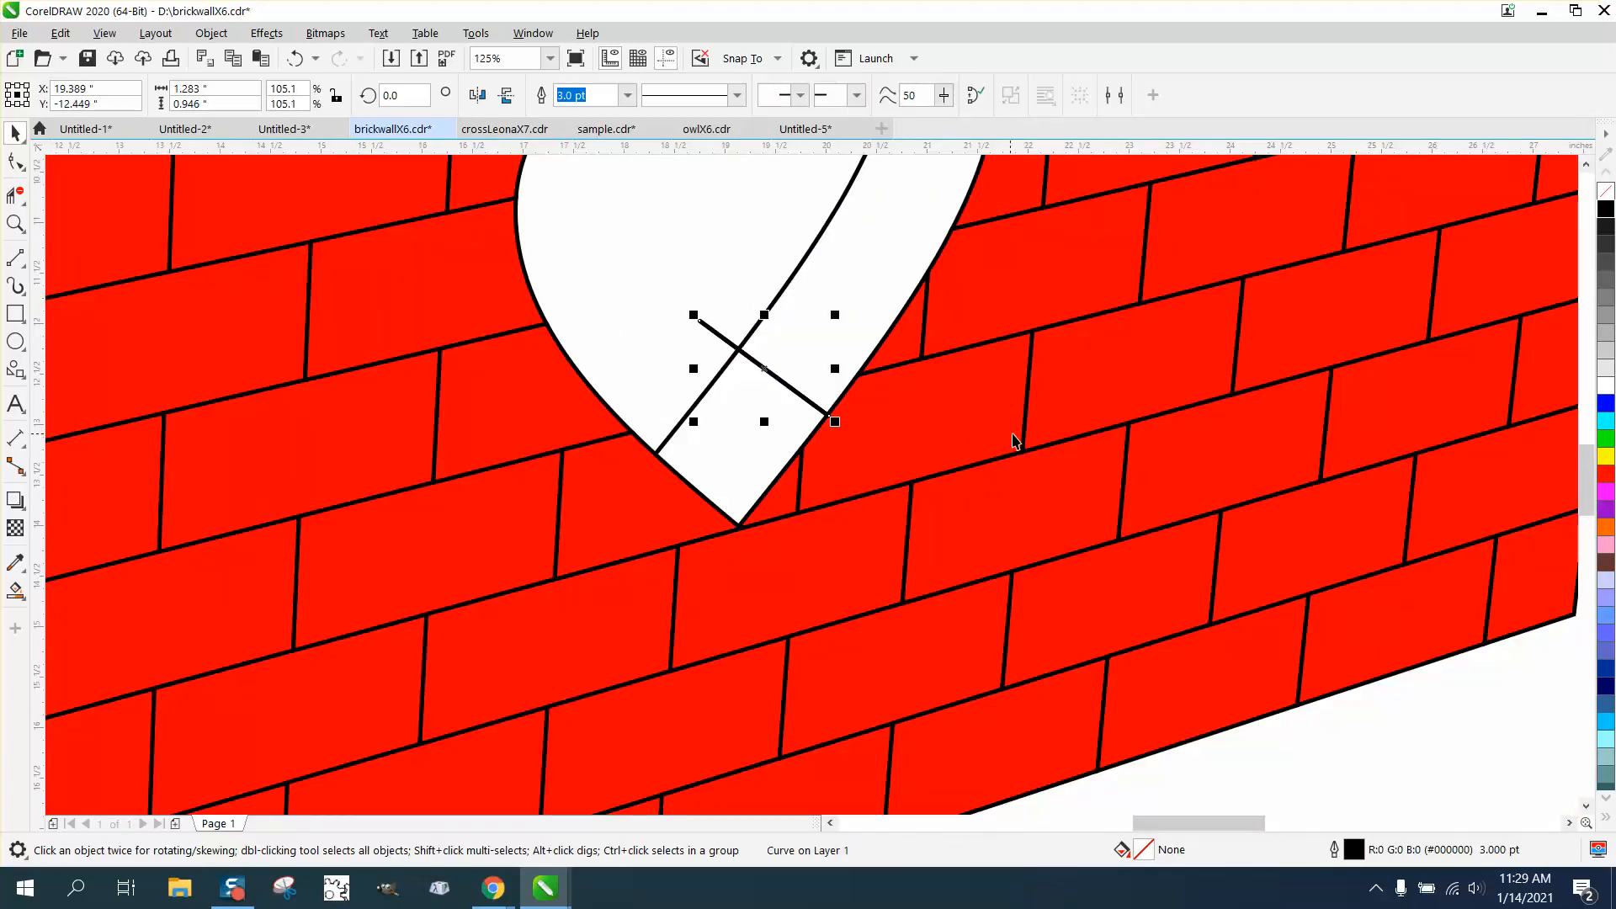
{"action": "left_click_drag", "start_coordinate": [829, 415], "coordinate": [930, 270]}
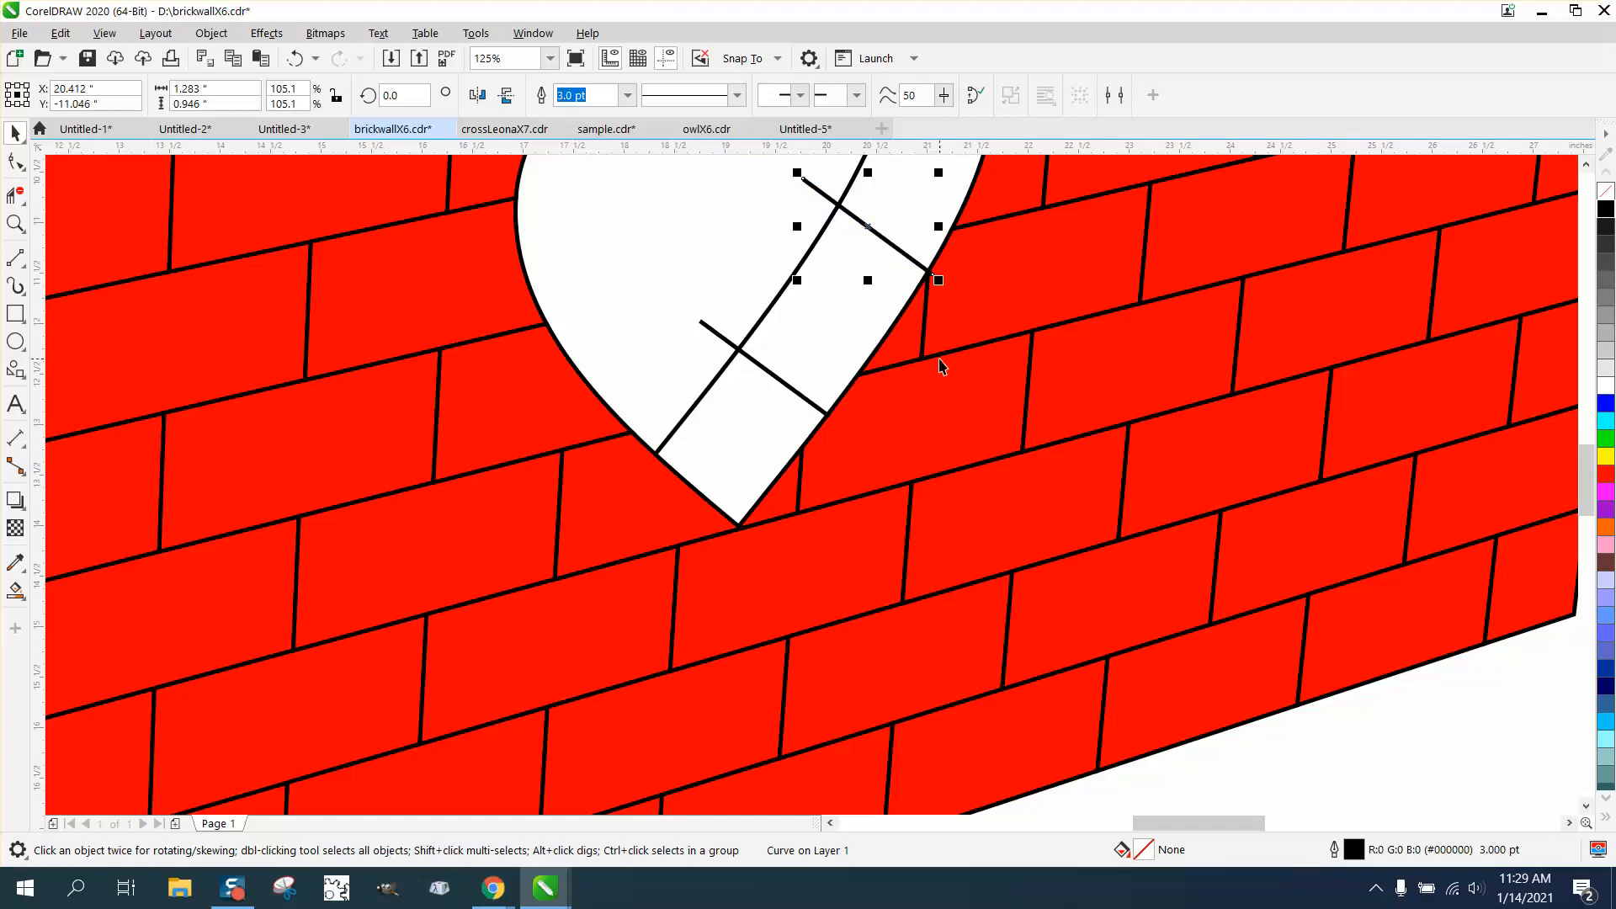
{"action": "left_click", "coordinate": [822, 416]}
{"action": "left_click_drag", "start_coordinate": [823, 416], "coordinate": [843, 389]}
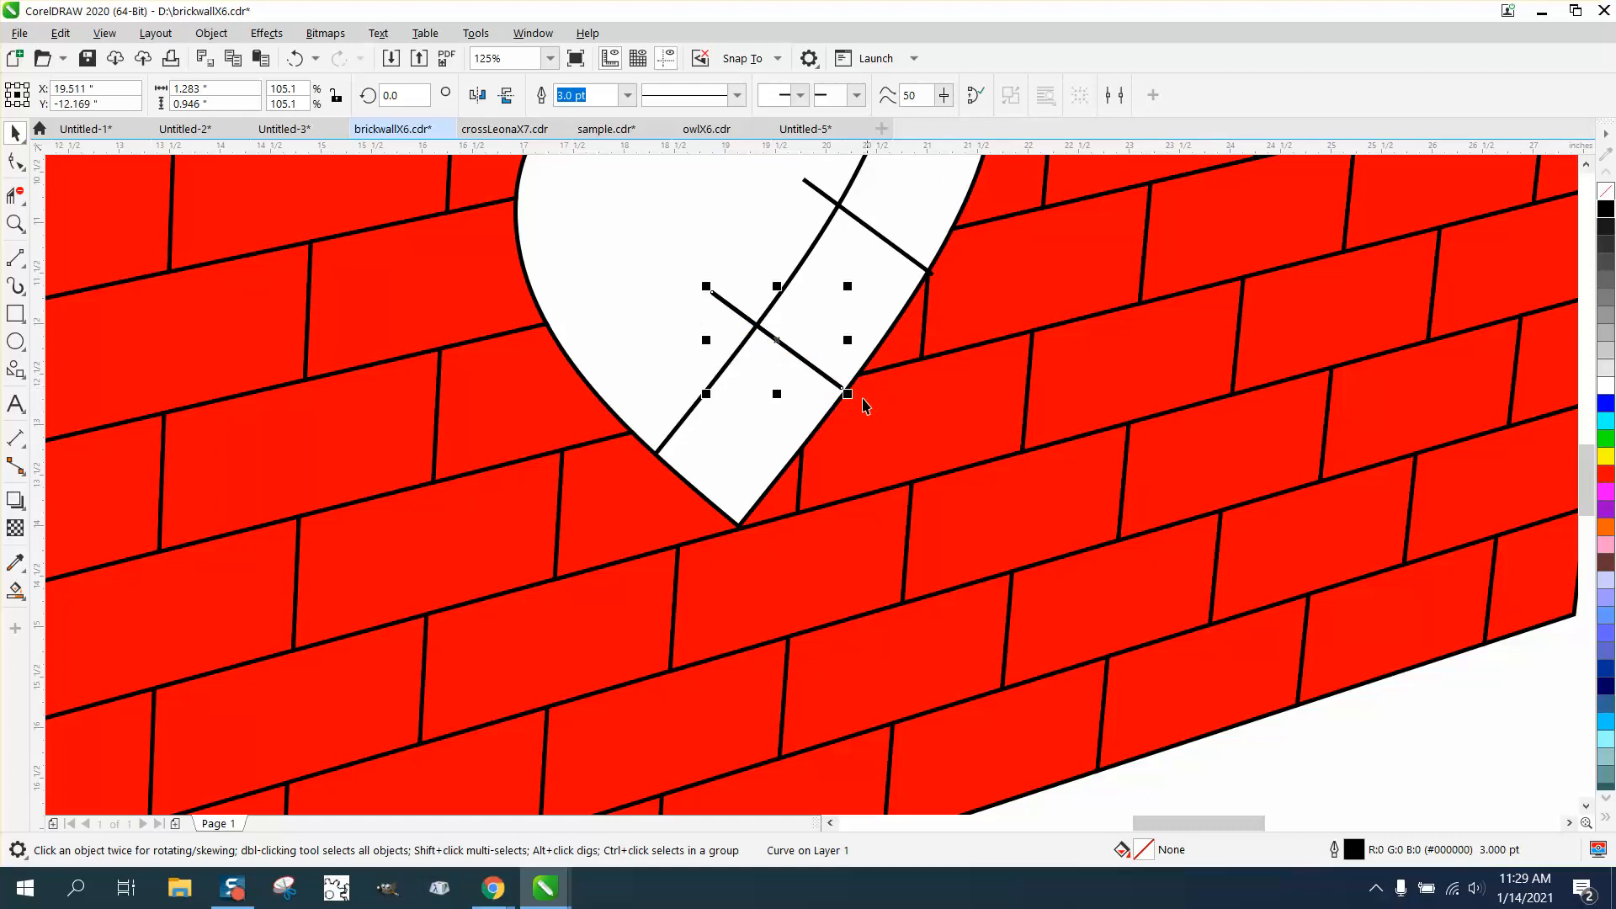
{"action": "left_click_drag", "start_coordinate": [842, 389], "coordinate": [801, 422]}
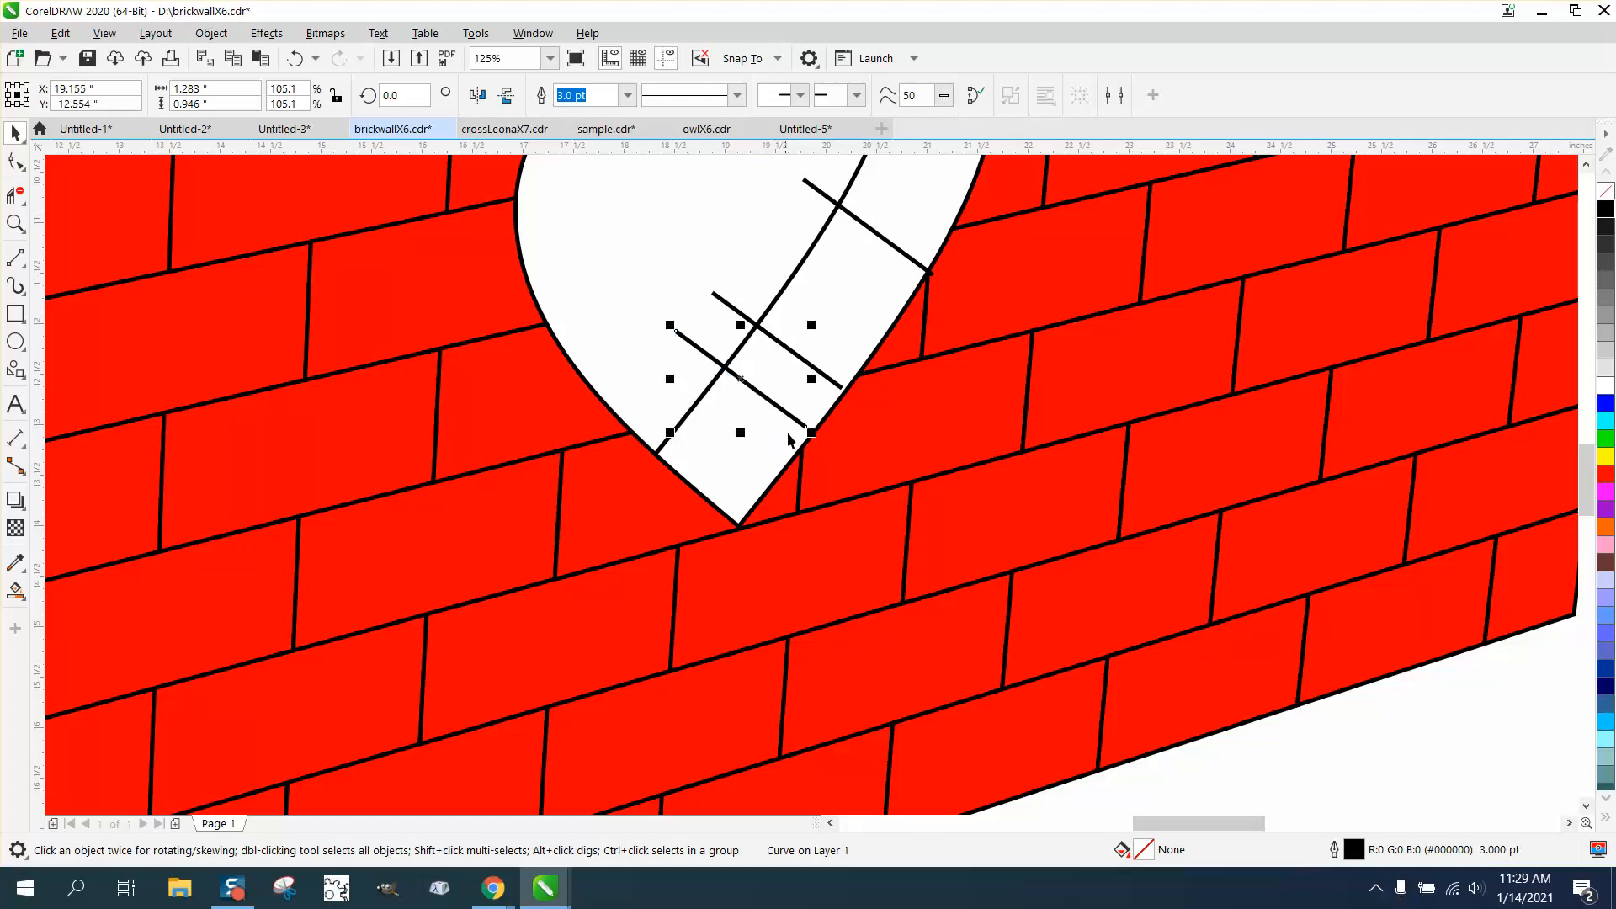
Align the upper short line with its brick joint, and copy it to the two higher joints along the opening's right edge
{"action": "scroll", "coordinate": [804, 429], "scroll_direction": "down", "scroll_amount": 2}
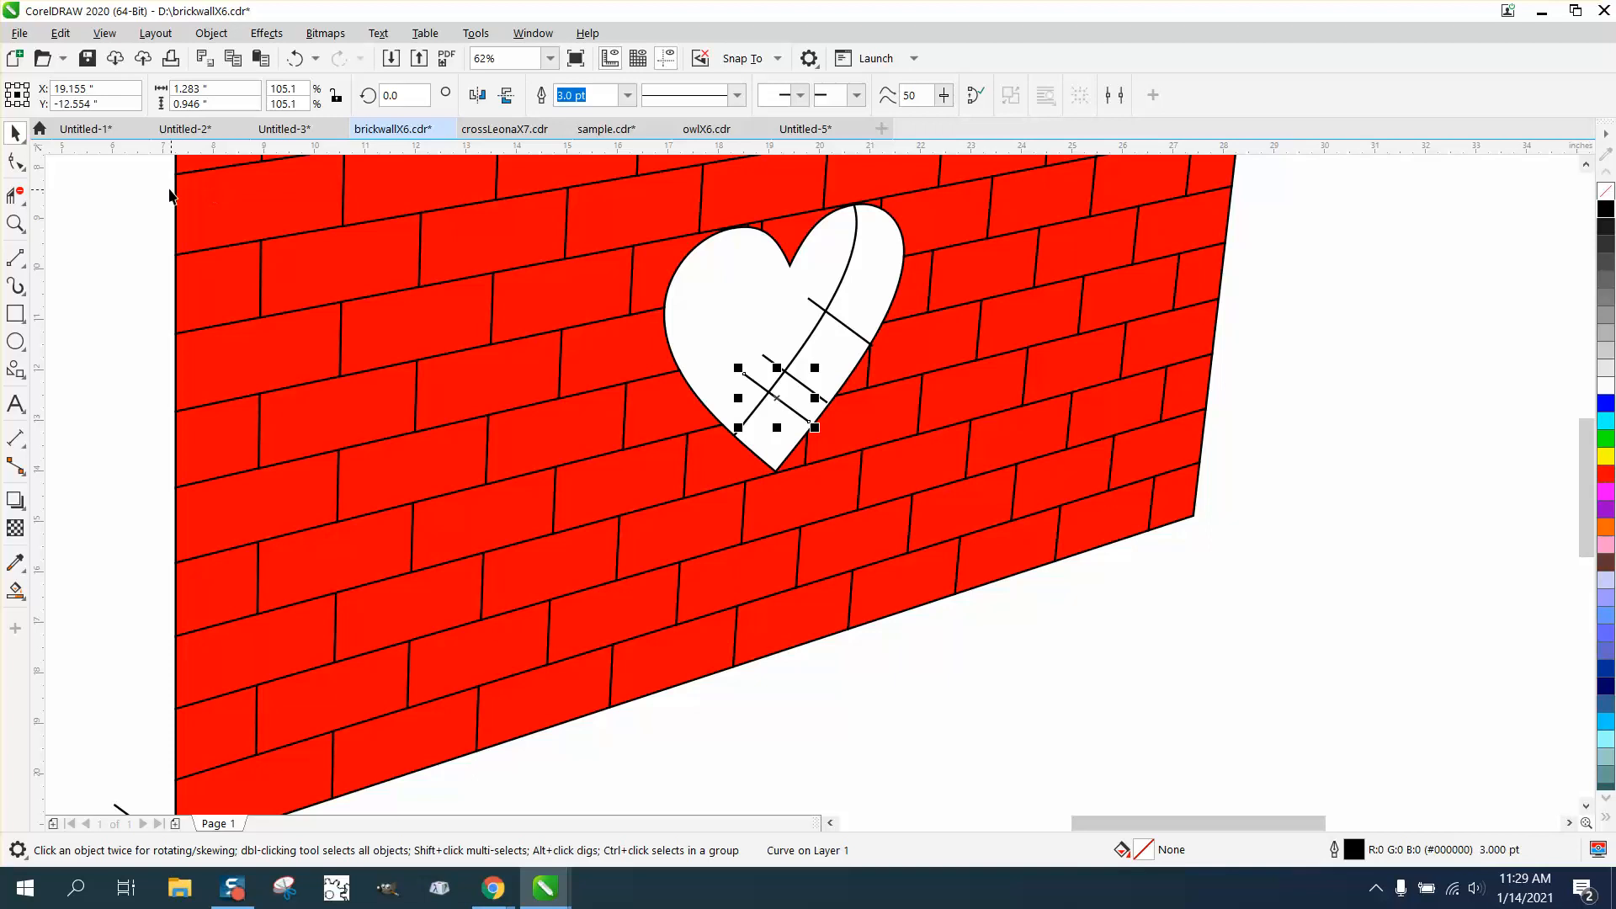
{"action": "left_click", "coordinate": [15, 224]}
{"action": "left_click_drag", "start_coordinate": [795, 209], "coordinate": [1102, 445]}
{"action": "left_click", "coordinate": [16, 133]}
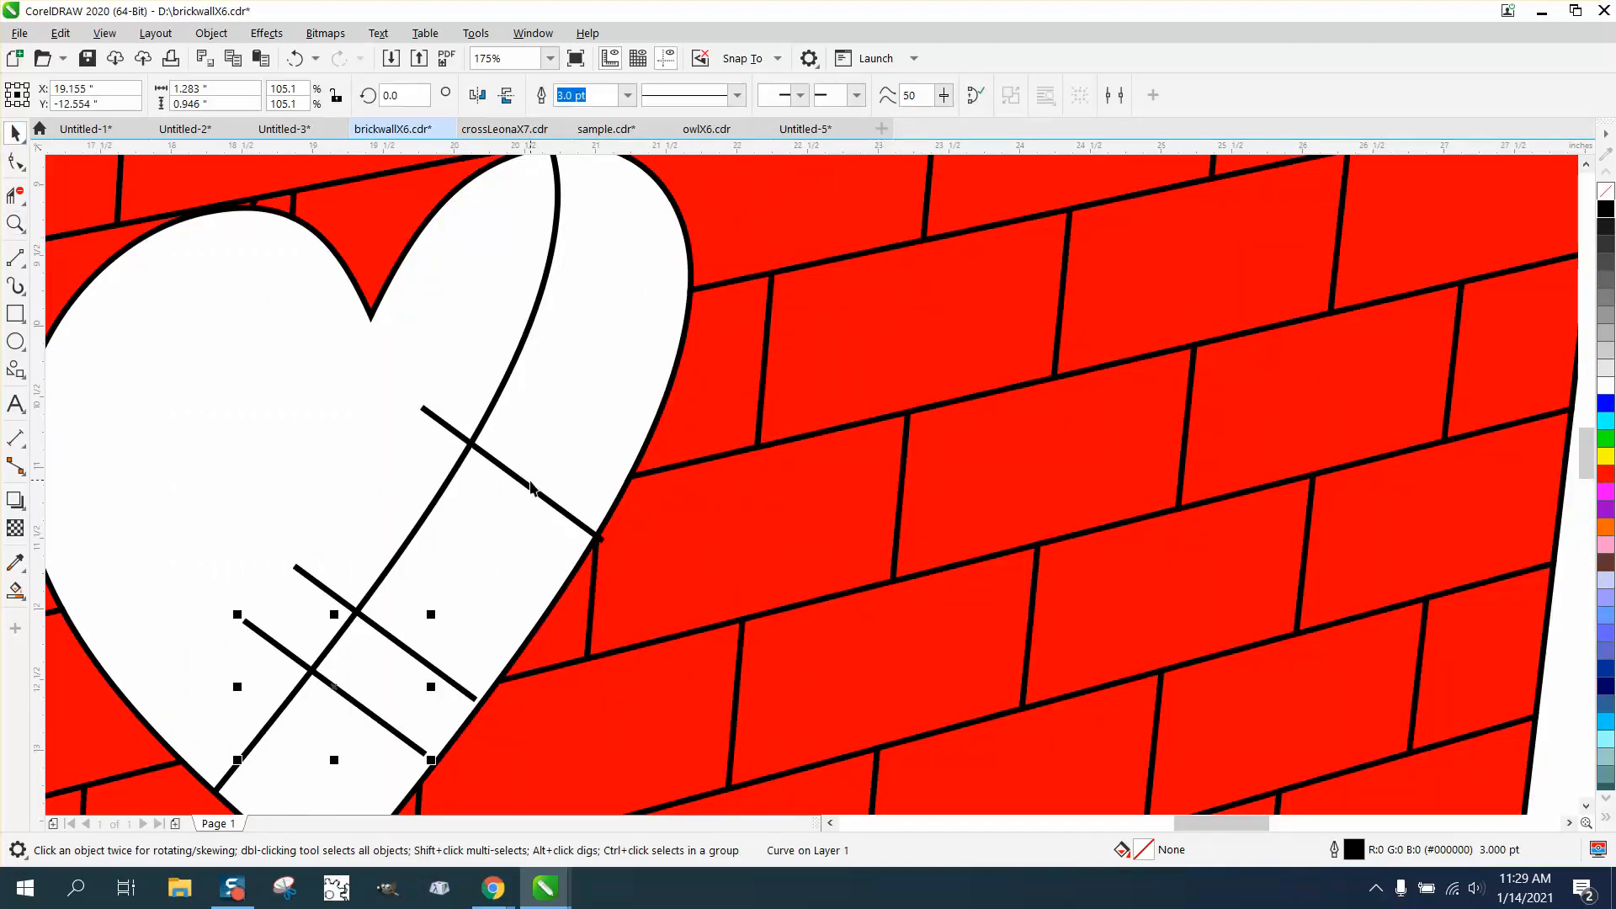
{"action": "left_click_drag", "start_coordinate": [601, 538], "coordinate": [599, 537]}
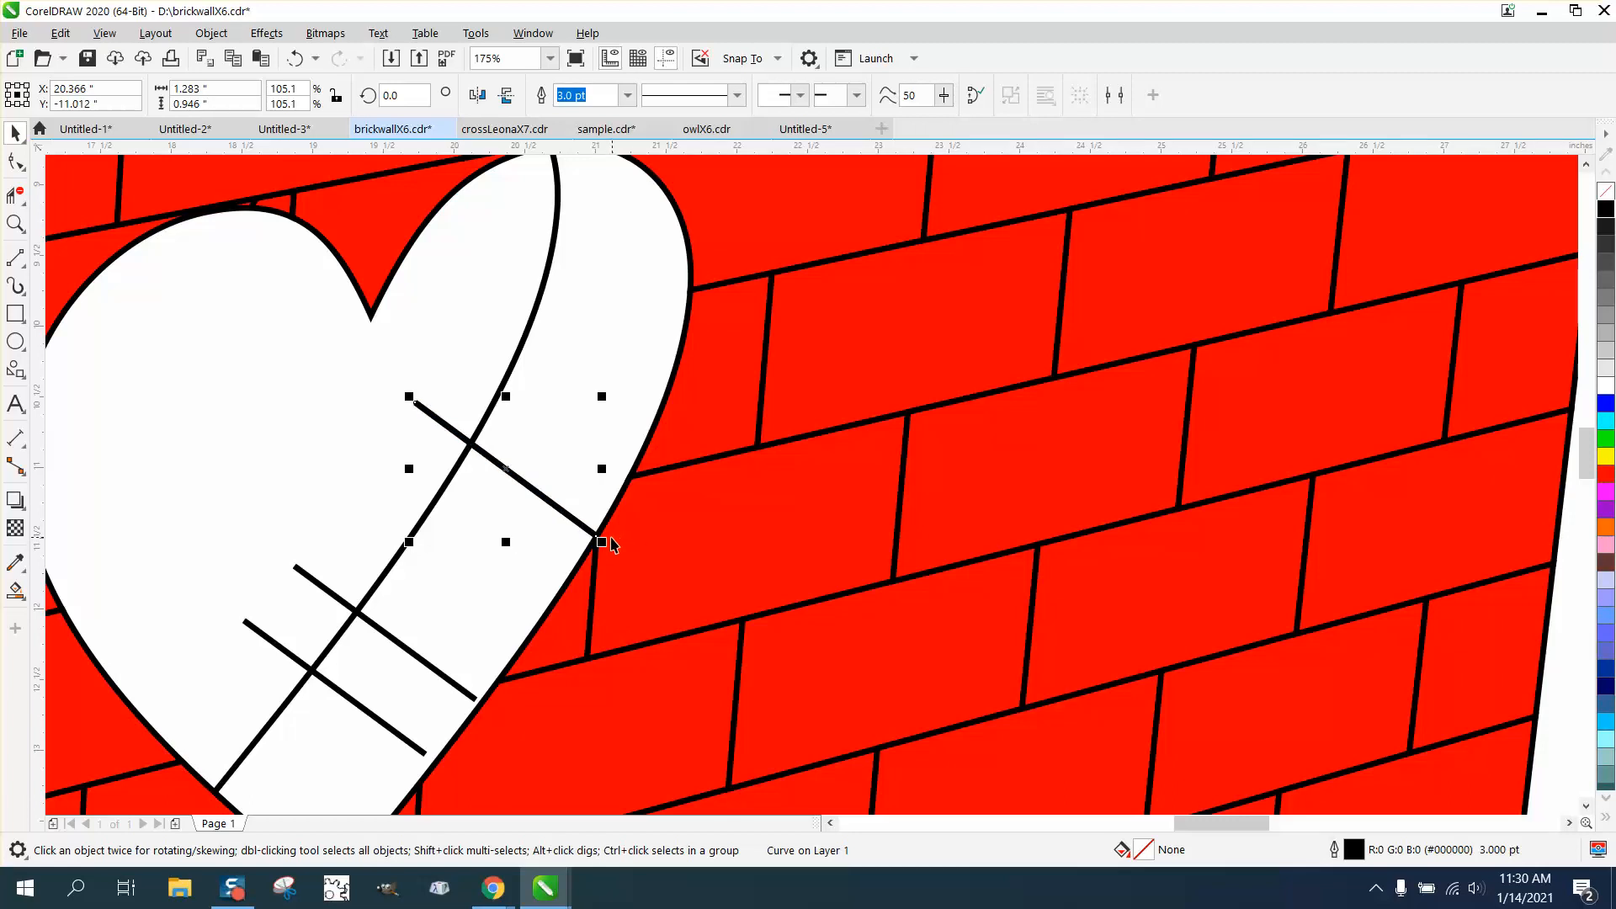
{"action": "left_click_drag", "start_coordinate": [598, 537], "coordinate": [688, 290]}
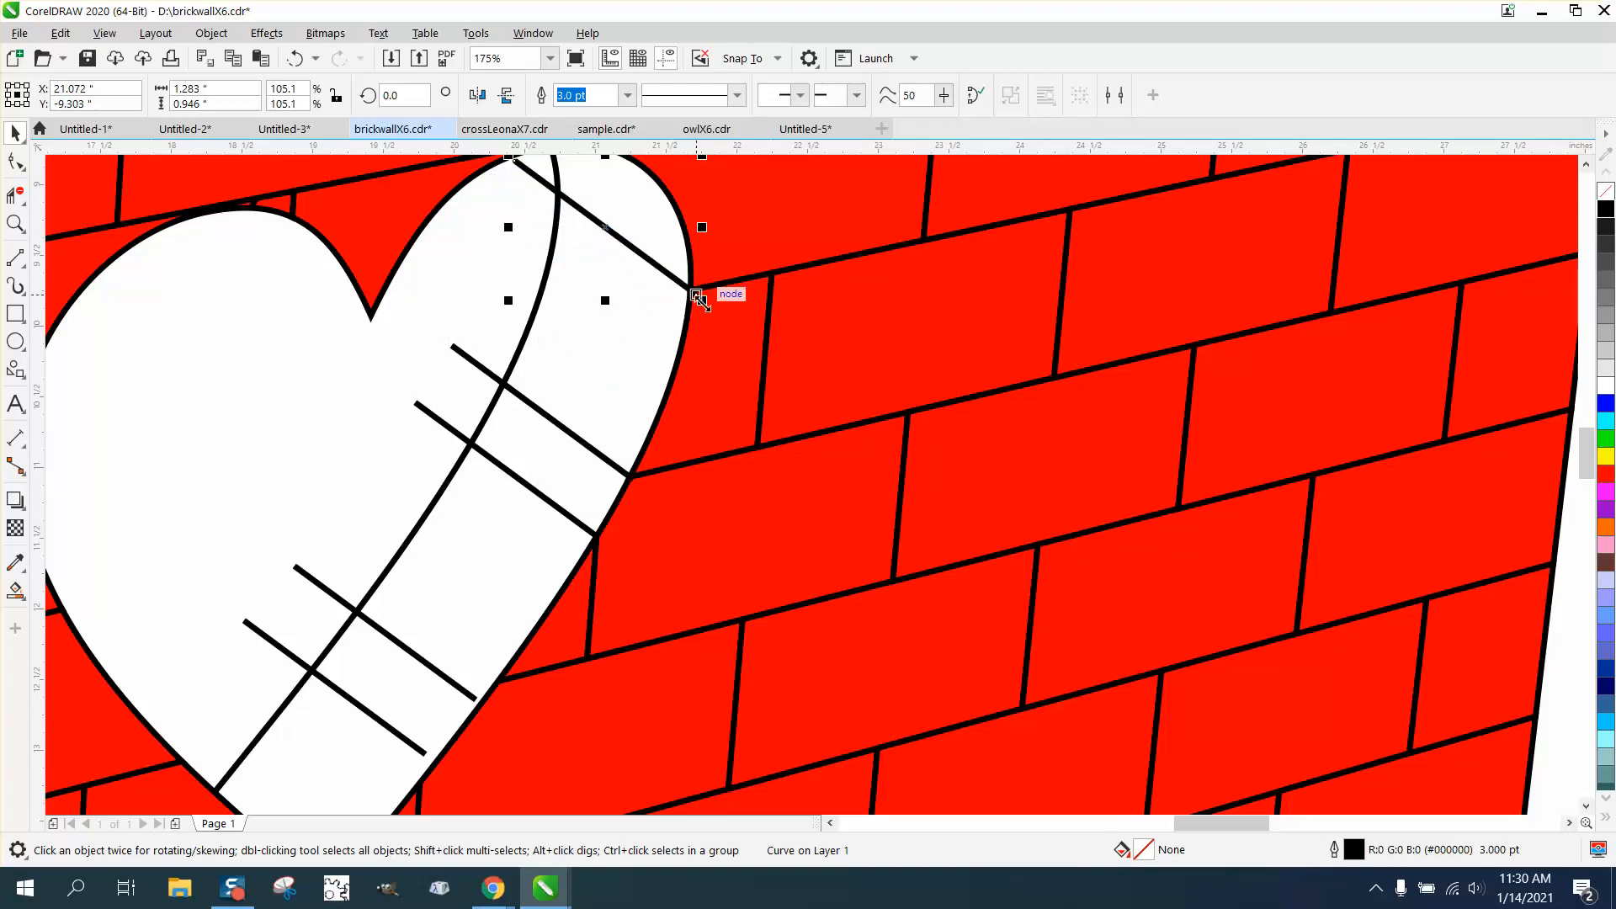
Extend the lower end nodes of the two lowest short lines to meet the heart opening's right edge
{"action": "scroll", "coordinate": [699, 290], "scroll_direction": "down", "scroll_amount": 3}
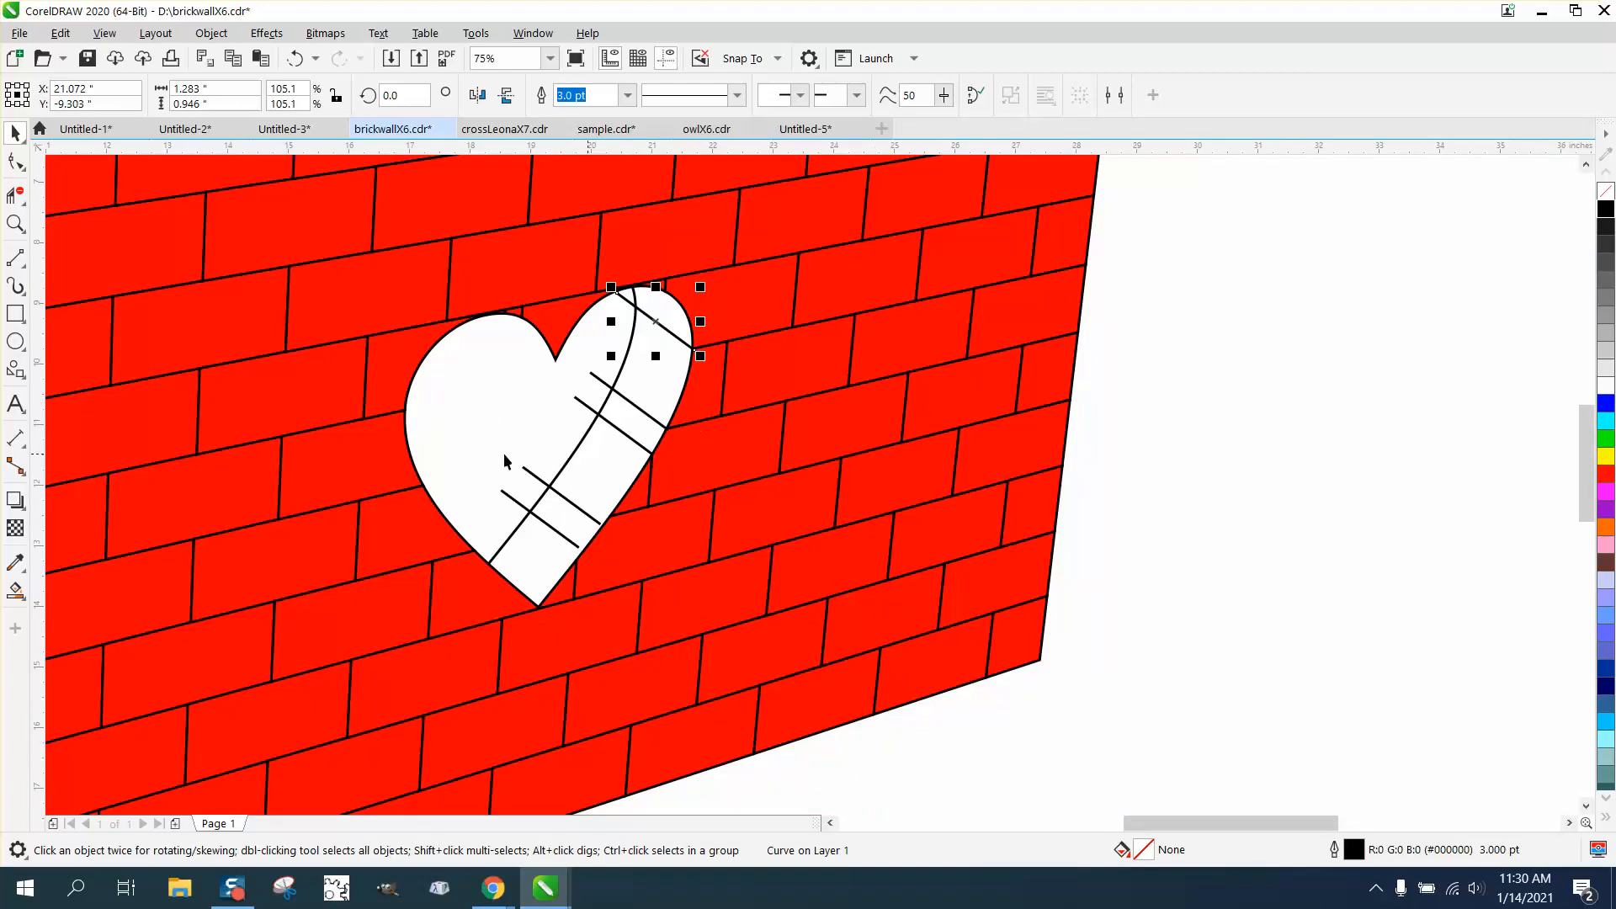
{"action": "left_click", "coordinate": [15, 223]}
{"action": "left_click_drag", "start_coordinate": [396, 497], "coordinate": [765, 710]}
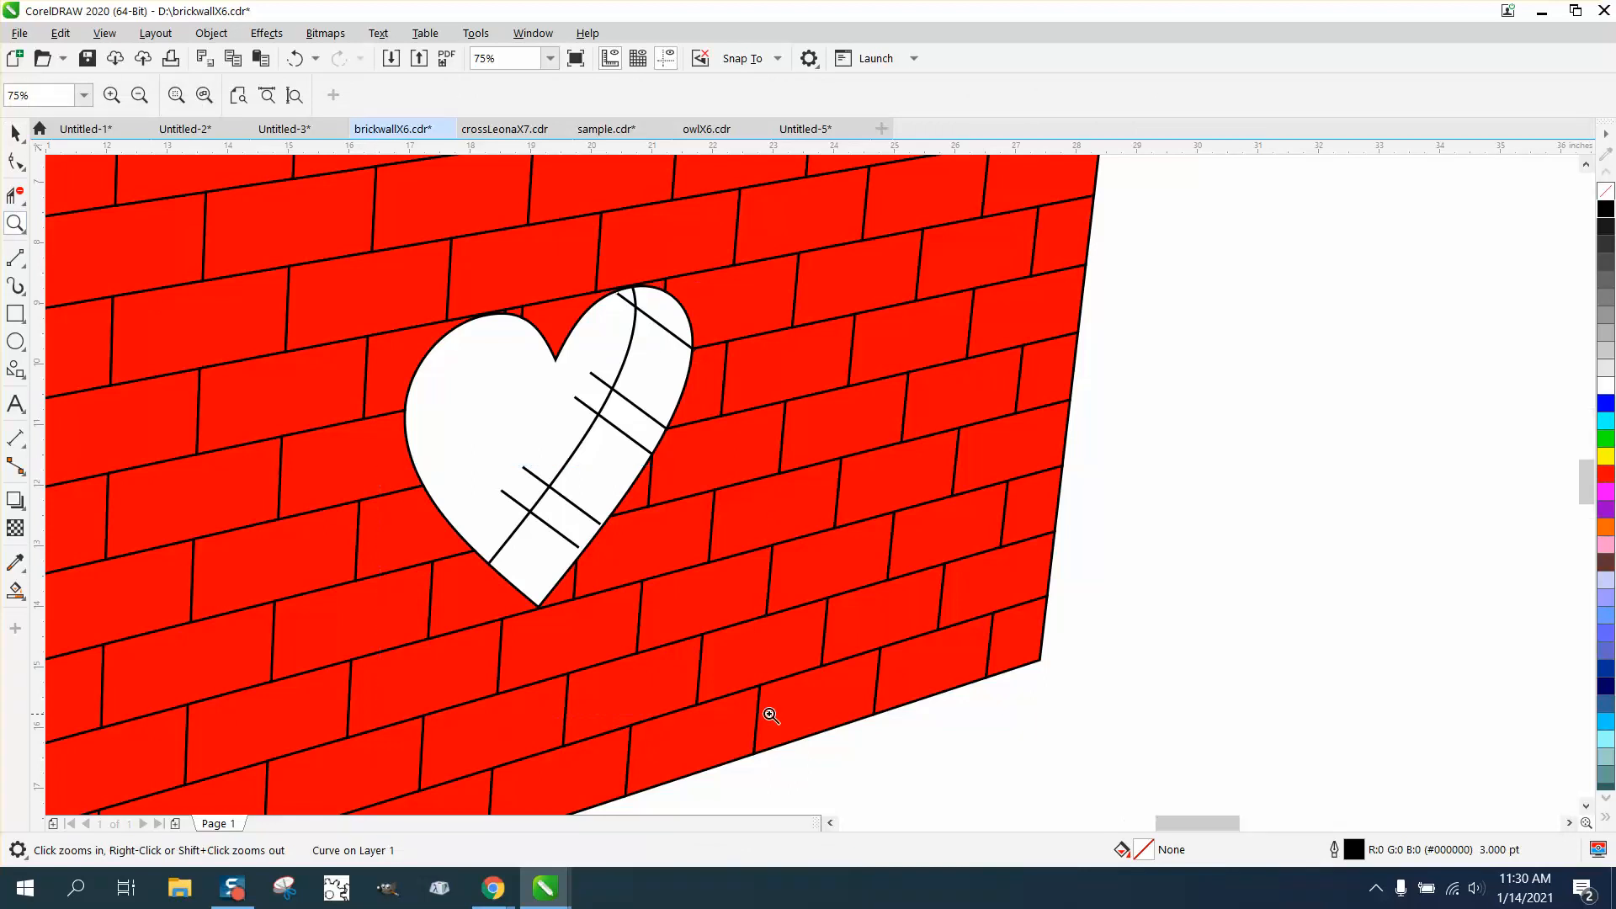
{"action": "left_click", "coordinate": [15, 162]}
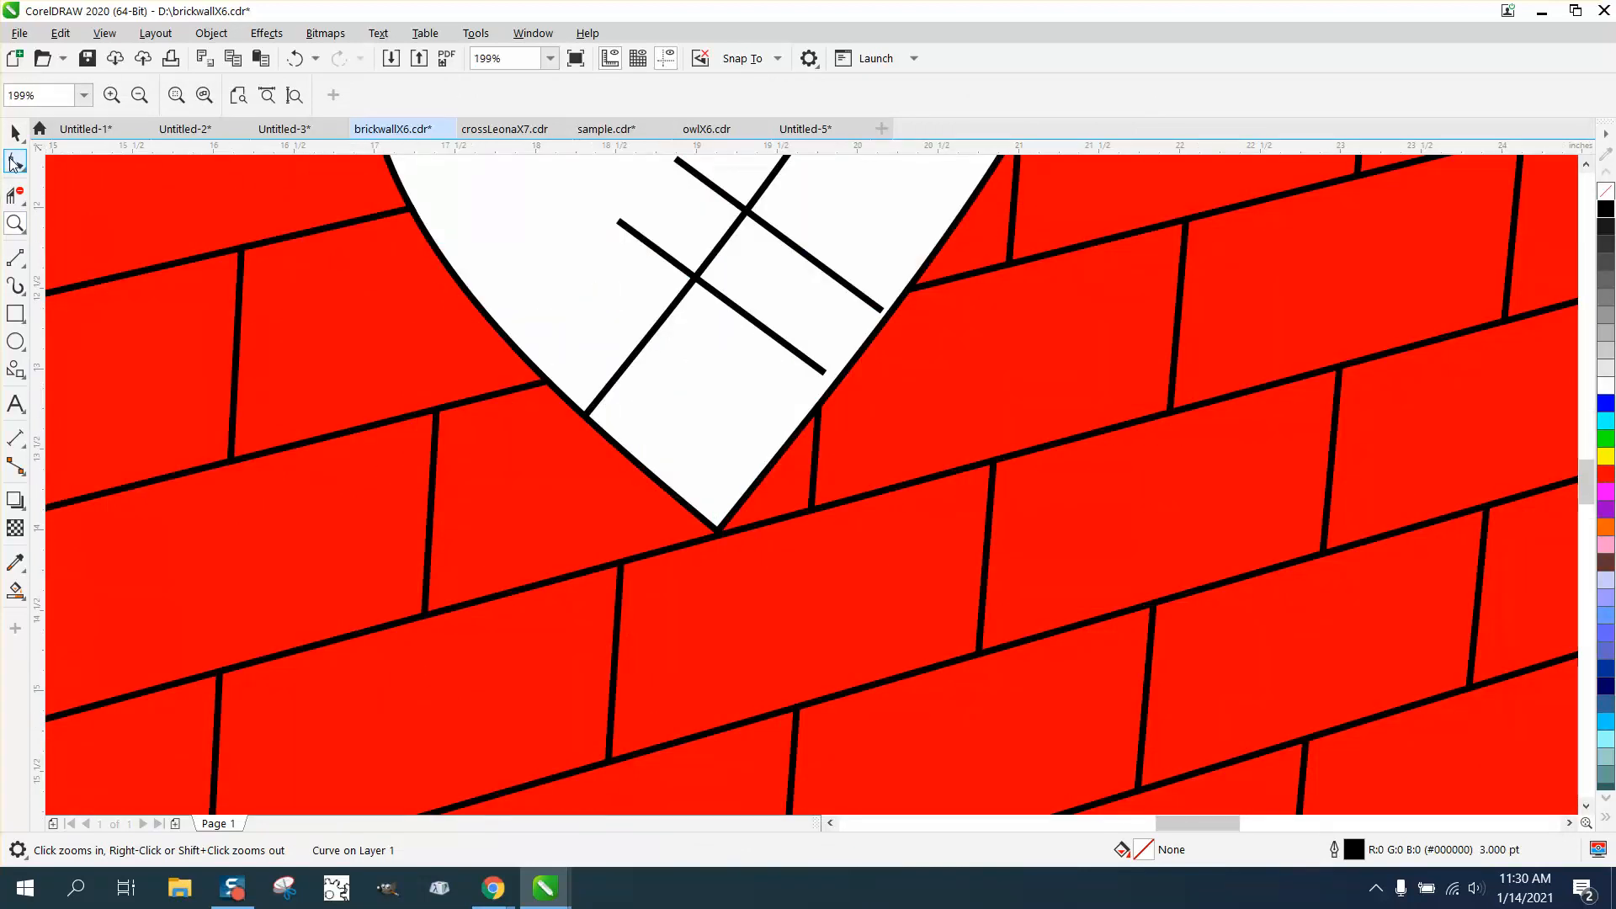
{"action": "left_click", "coordinate": [823, 372]}
{"action": "left_click_drag", "start_coordinate": [825, 372], "coordinate": [833, 379]}
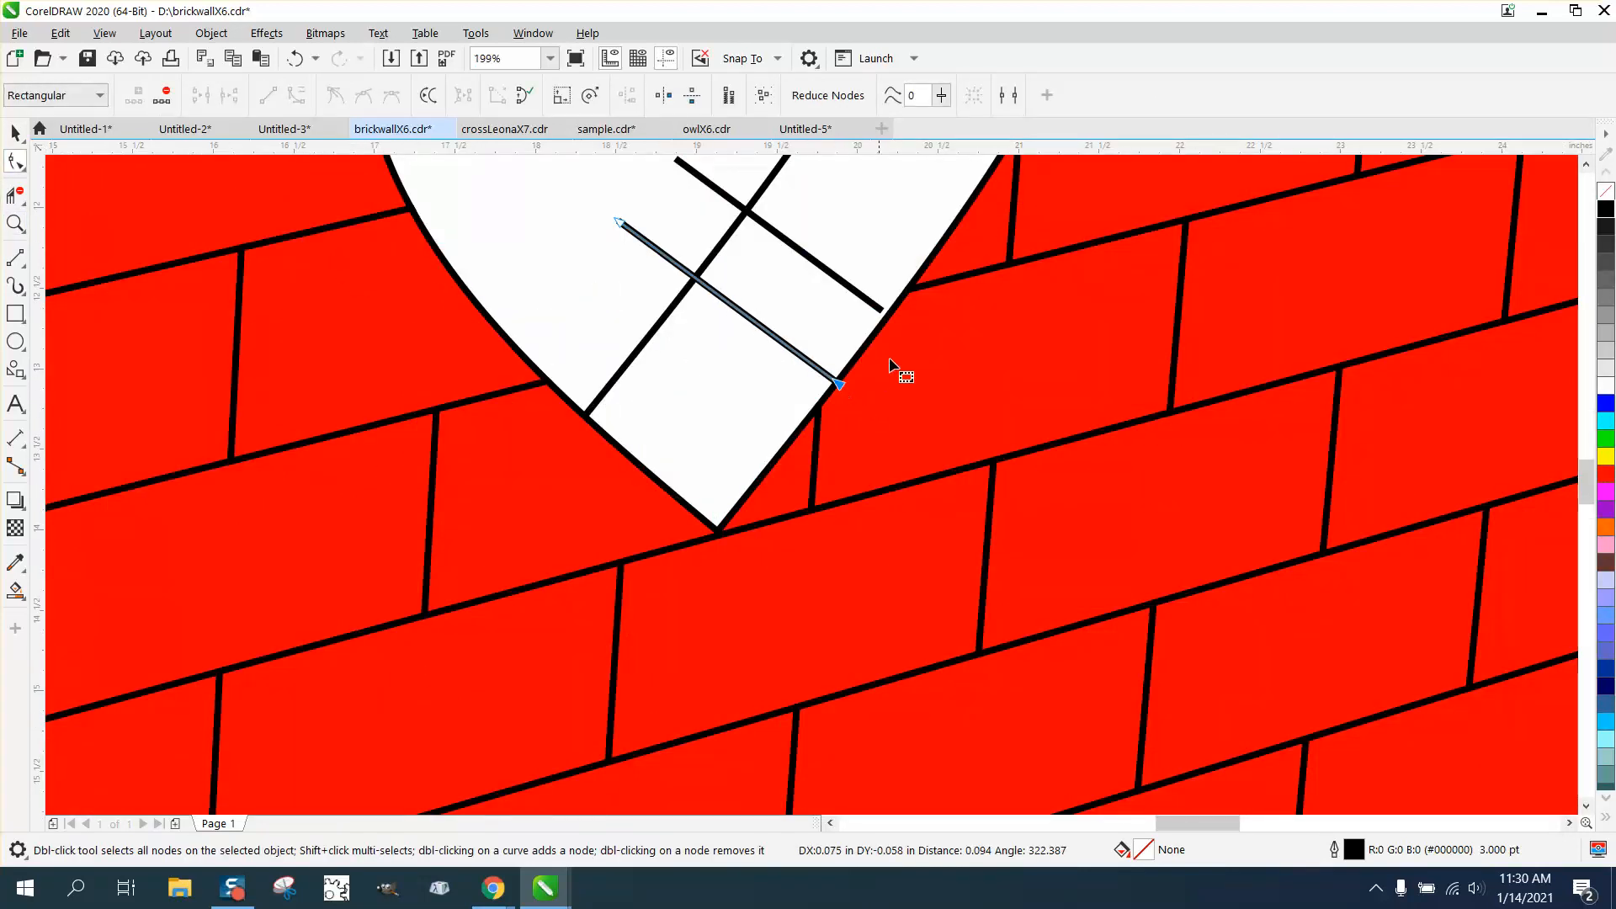
{"action": "left_click", "coordinate": [886, 313]}
{"action": "left_click_drag", "start_coordinate": [886, 312], "coordinate": [890, 318]}
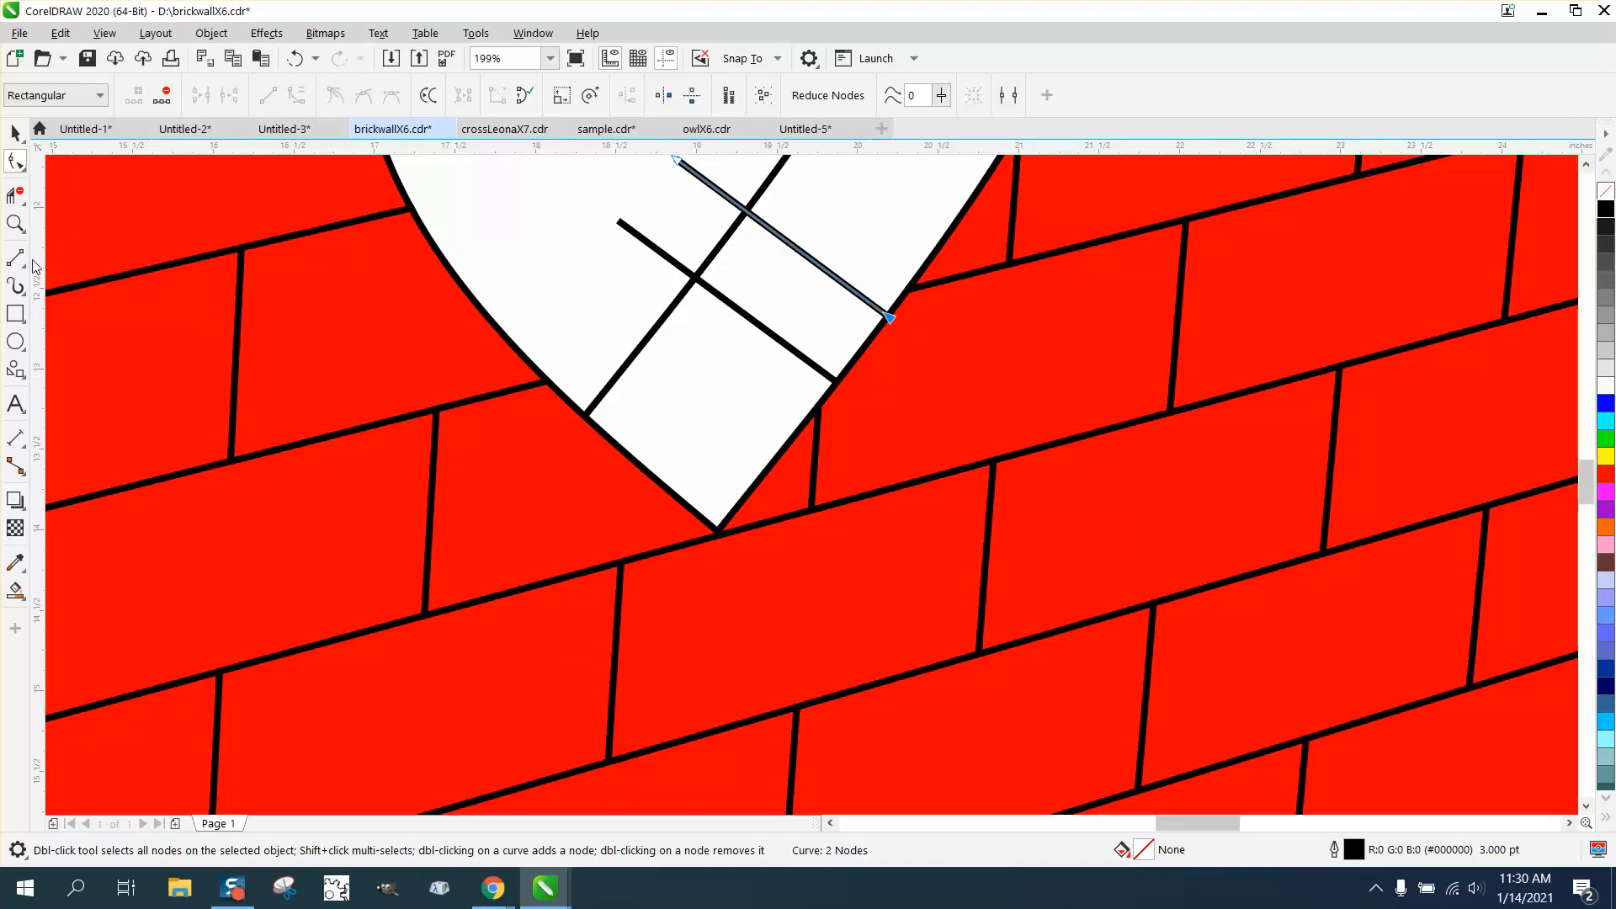
Trim the short lines' overhanging segments on the inner side of the curve with Virtual Segment Delete
{"action": "left_click", "coordinate": [15, 195]}
{"action": "left_click", "coordinate": [653, 247]}
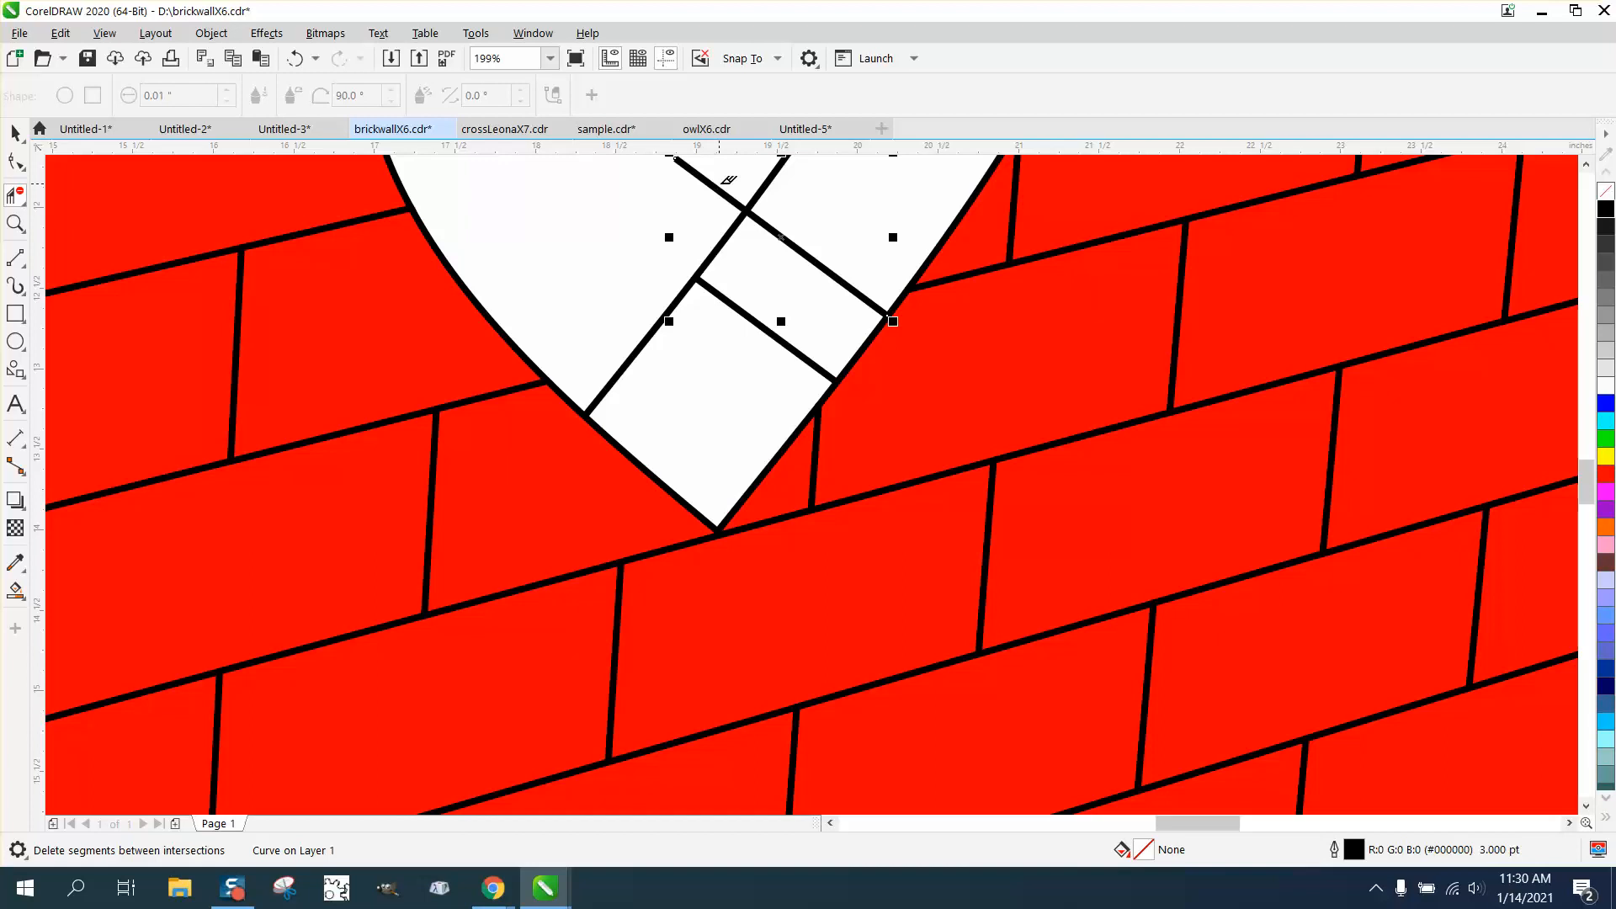
{"action": "left_click", "coordinate": [722, 190]}
{"action": "scroll", "coordinate": [839, 402], "scroll_direction": "down", "scroll_amount": 2}
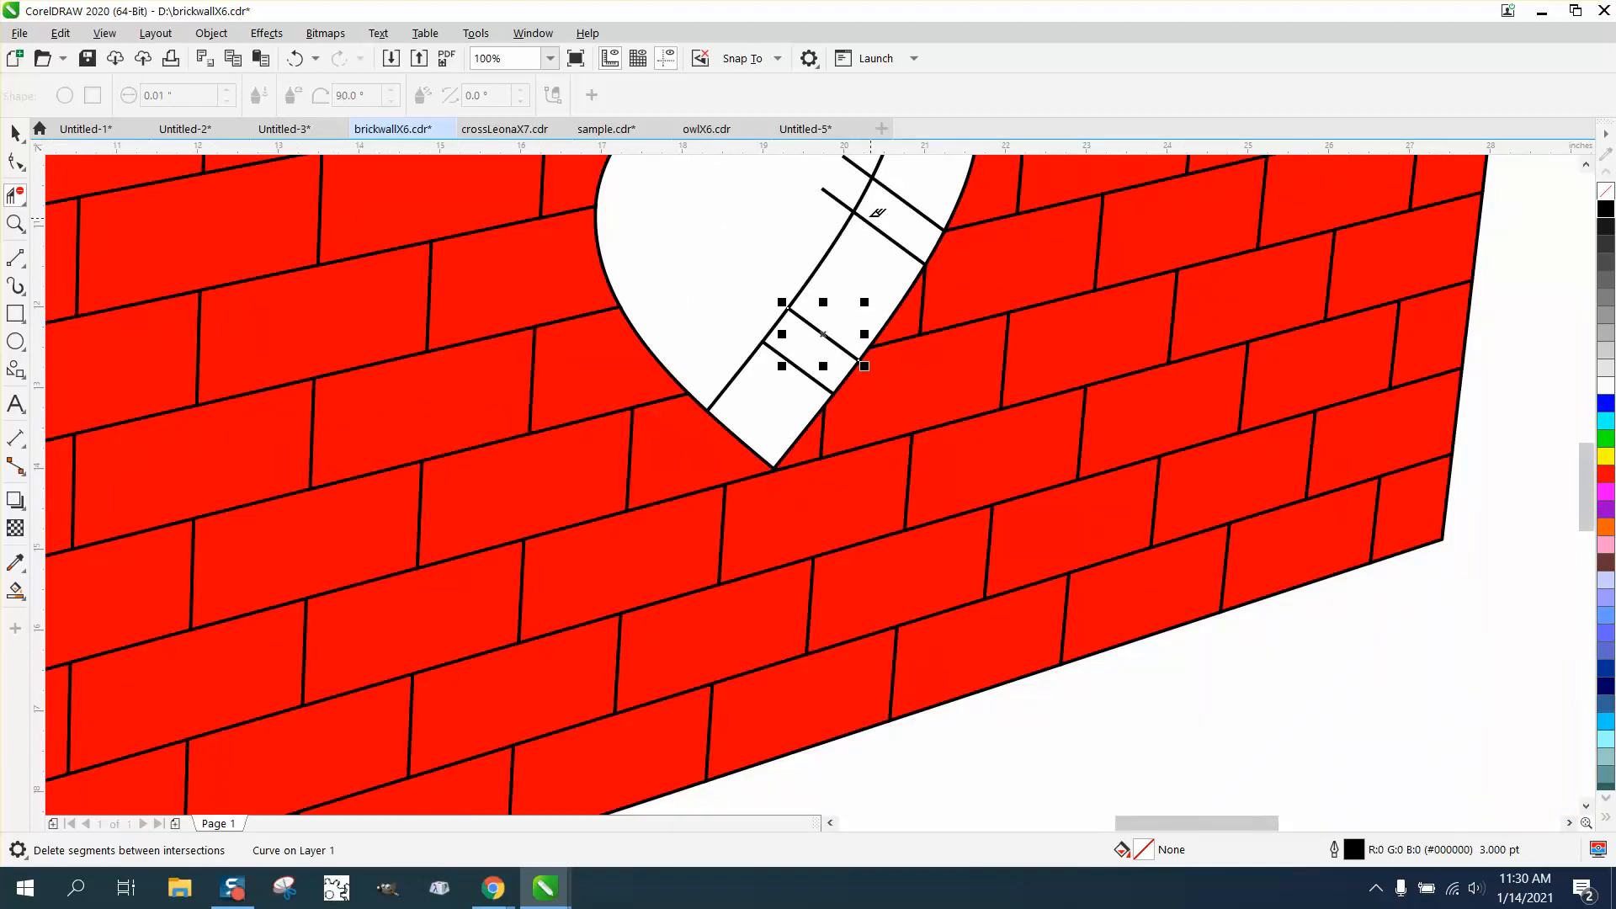
{"action": "left_click", "coordinate": [838, 198]}
{"action": "scroll", "coordinate": [951, 333], "scroll_direction": "down", "scroll_amount": 2}
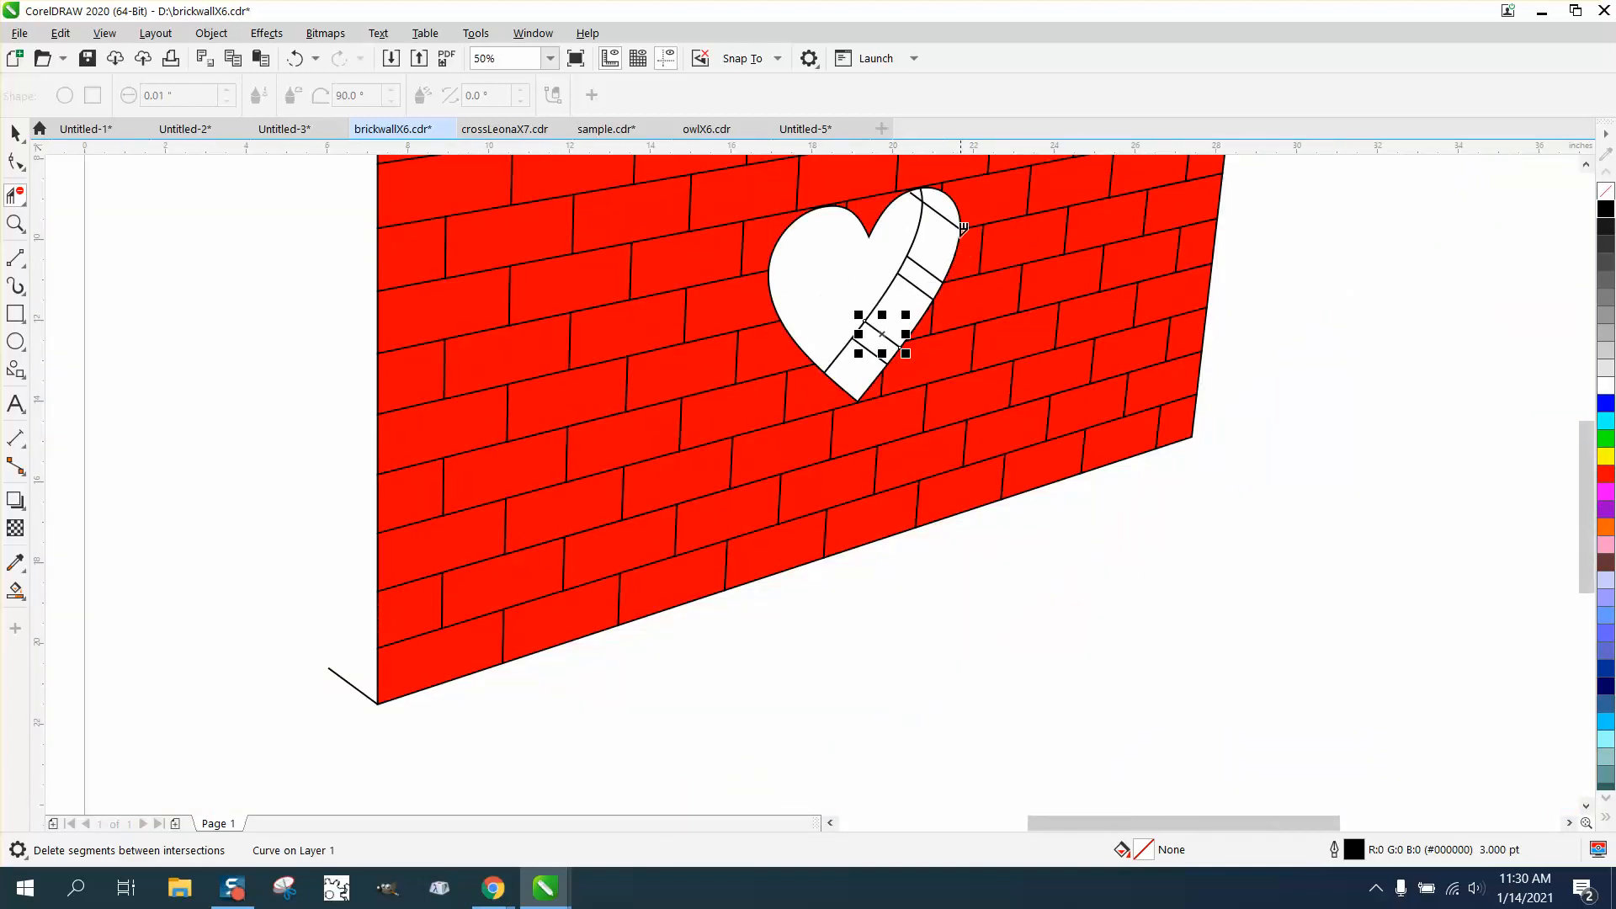
{"action": "left_click", "coordinate": [919, 190]}
Try a red Smart Fill on the empty area below the wall's right end, and undo the fill
{"action": "left_click", "coordinate": [15, 590]}
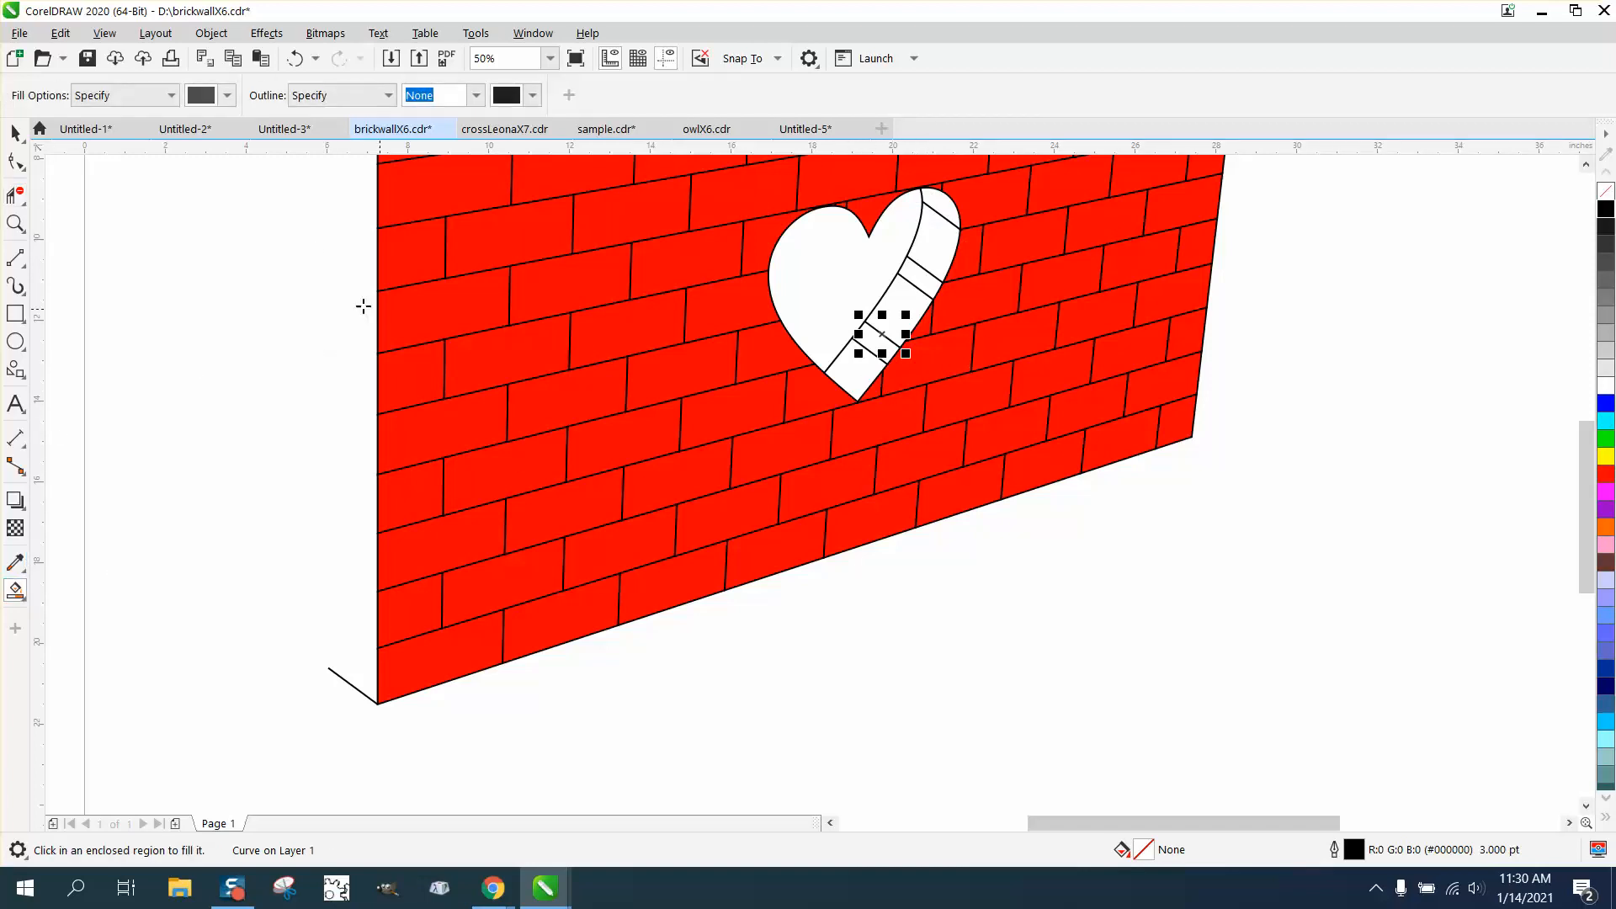
{"action": "left_click", "coordinate": [228, 97]}
{"action": "left_click", "coordinate": [1231, 627]}
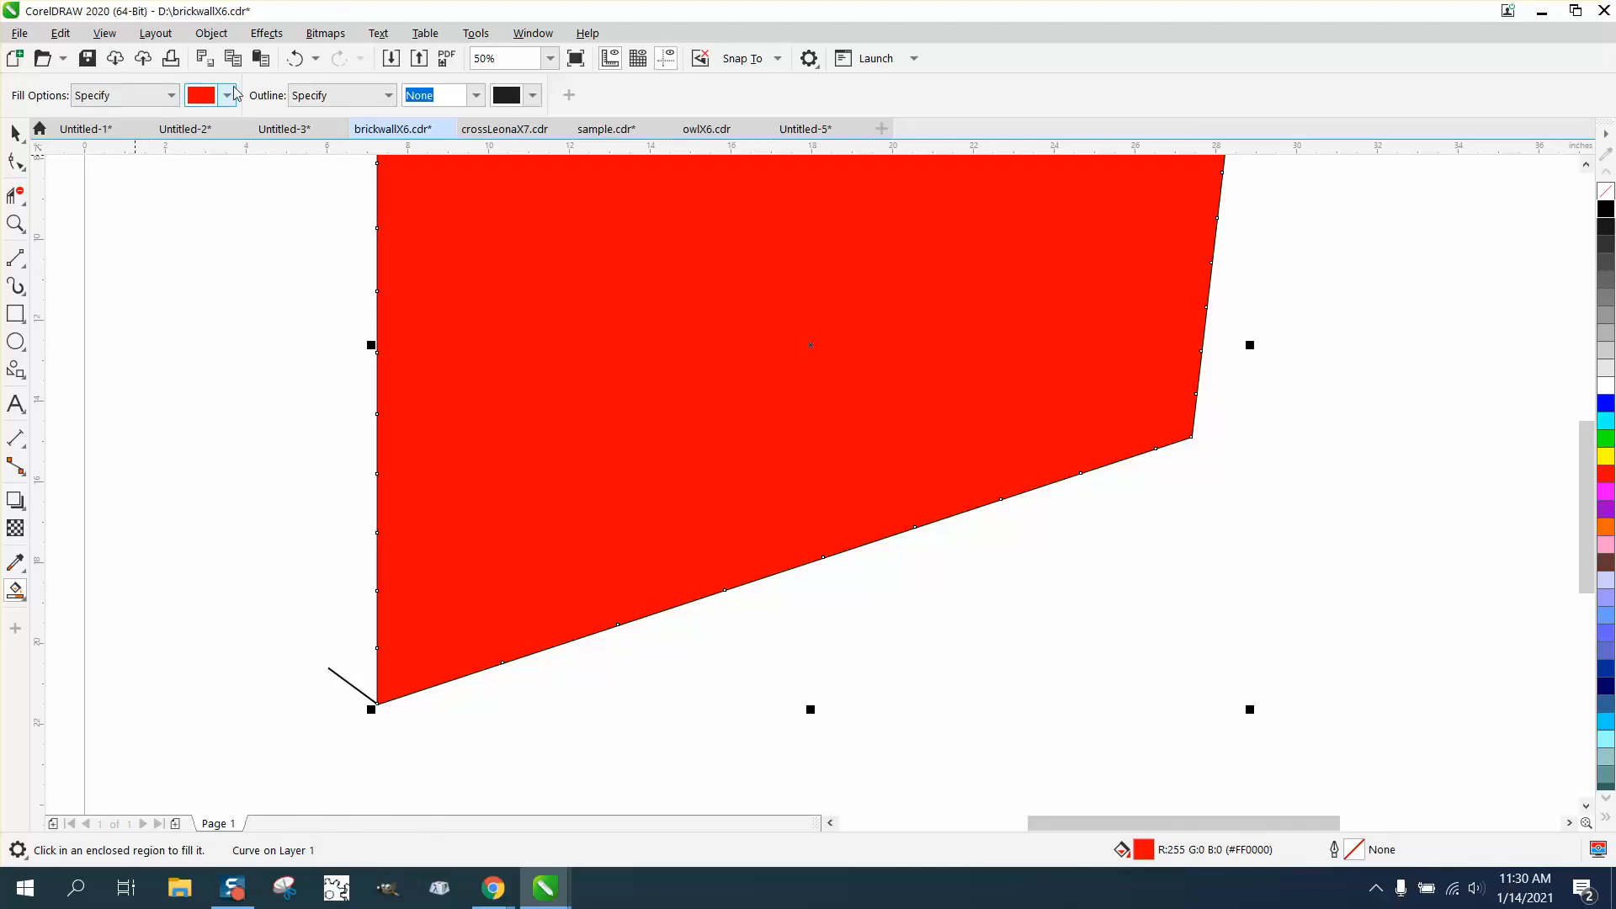
{"action": "left_click", "coordinate": [295, 59]}
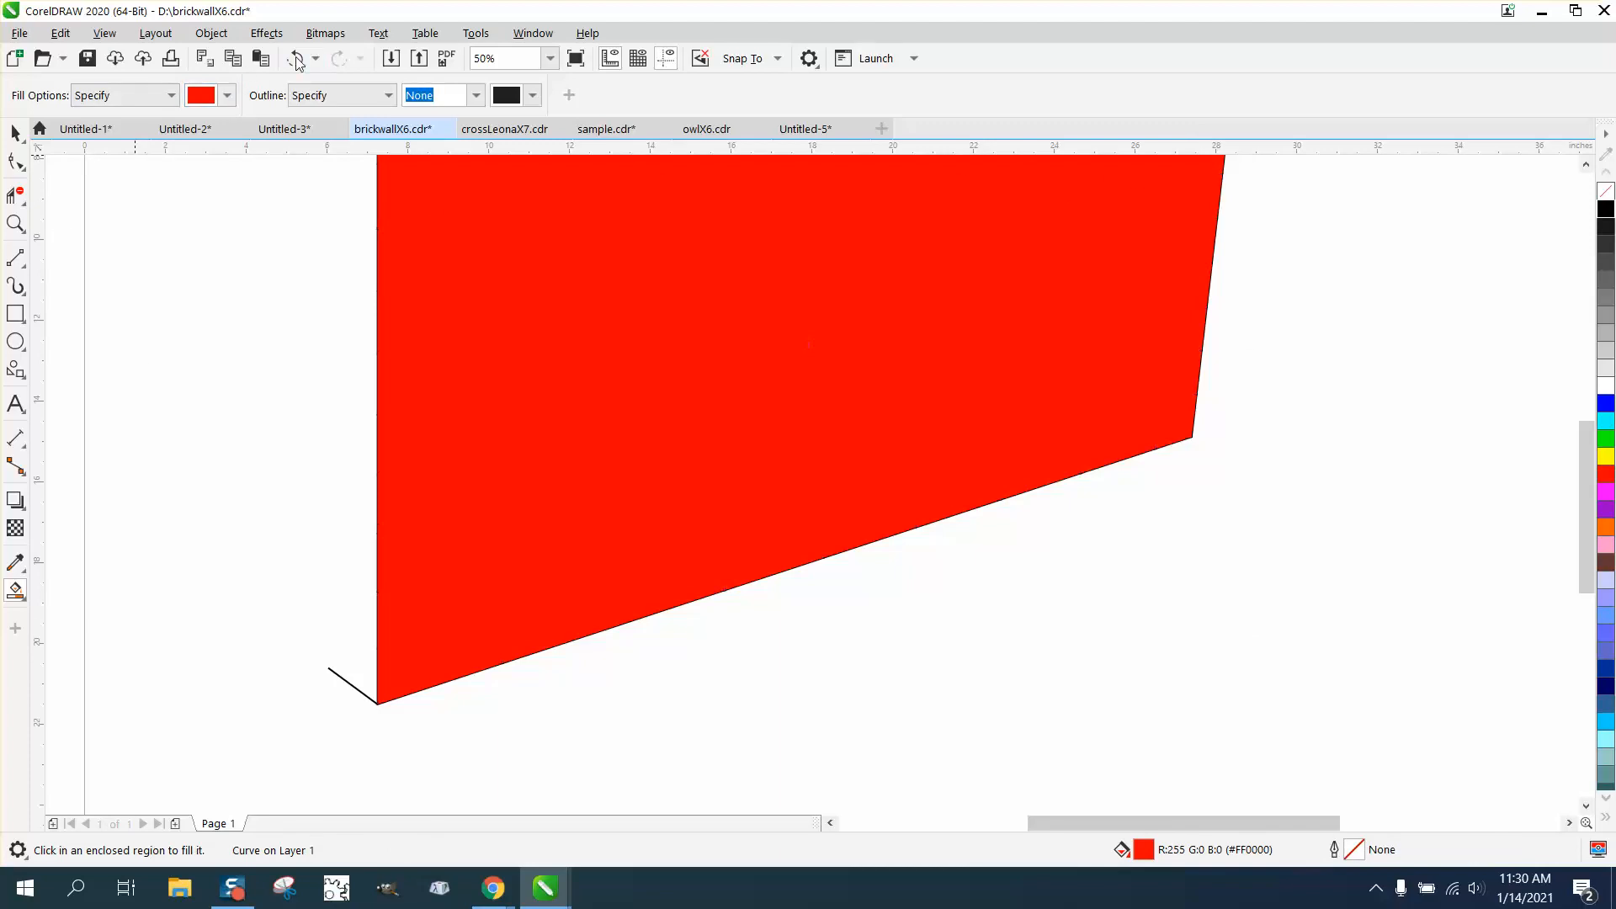
Draw a rectangle about 2.48 by 1.60 inches below the wall's right end and apply a red Smart Fill without outline
{"action": "left_click", "coordinate": [15, 313]}
{"action": "left_click_drag", "start_coordinate": [1151, 512], "coordinate": [1257, 587]}
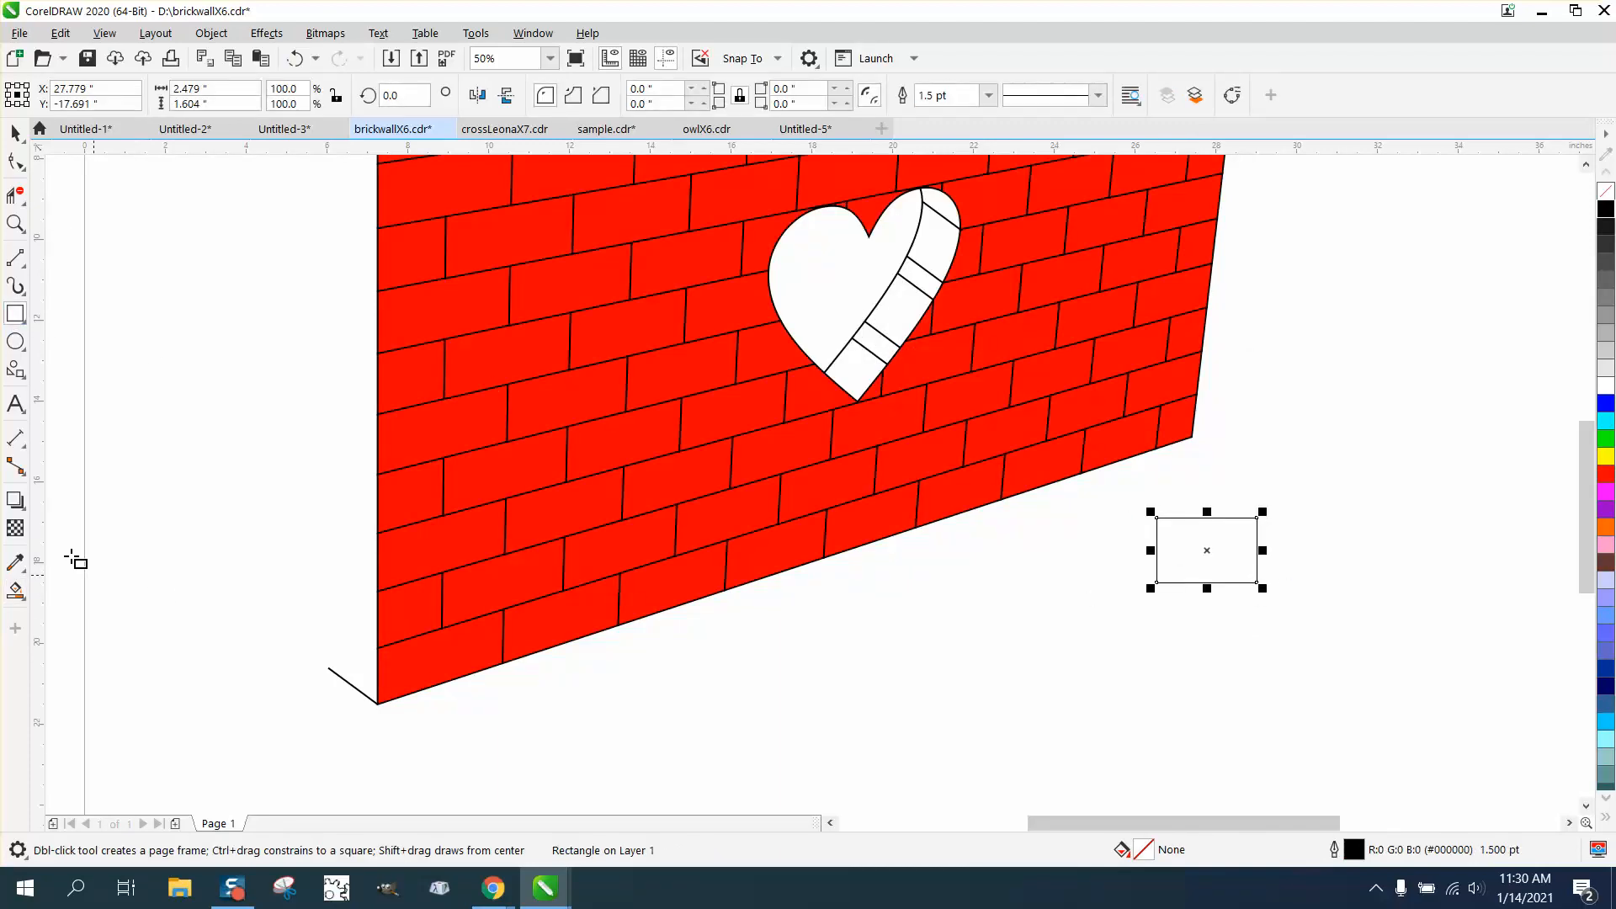
{"action": "left_click", "coordinate": [15, 590]}
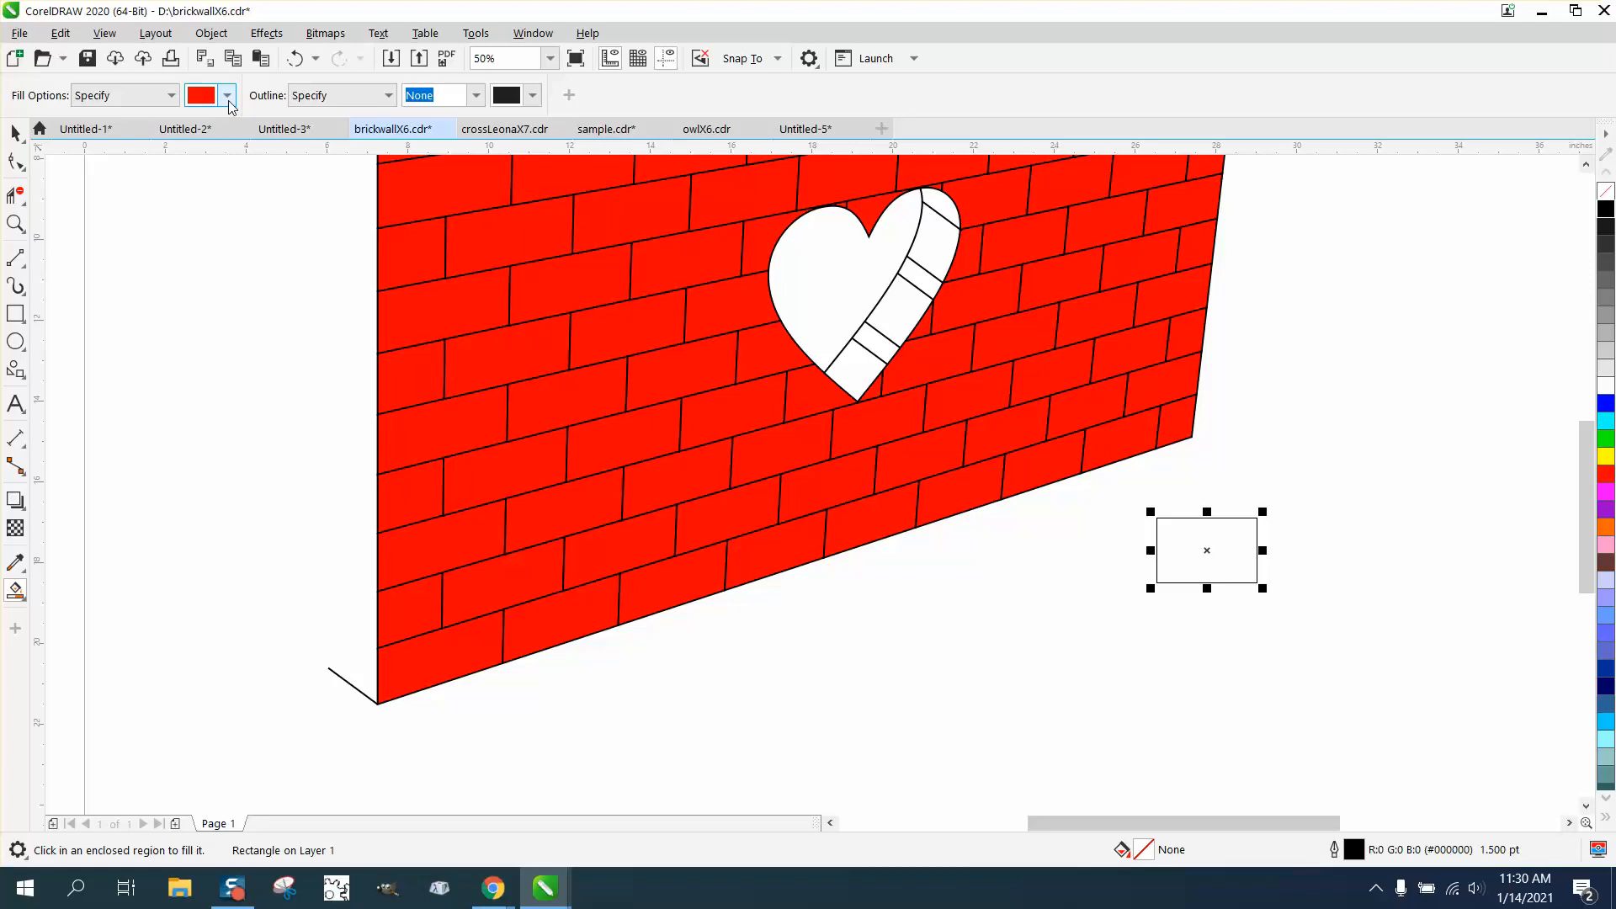
{"action": "left_click", "coordinate": [227, 95]}
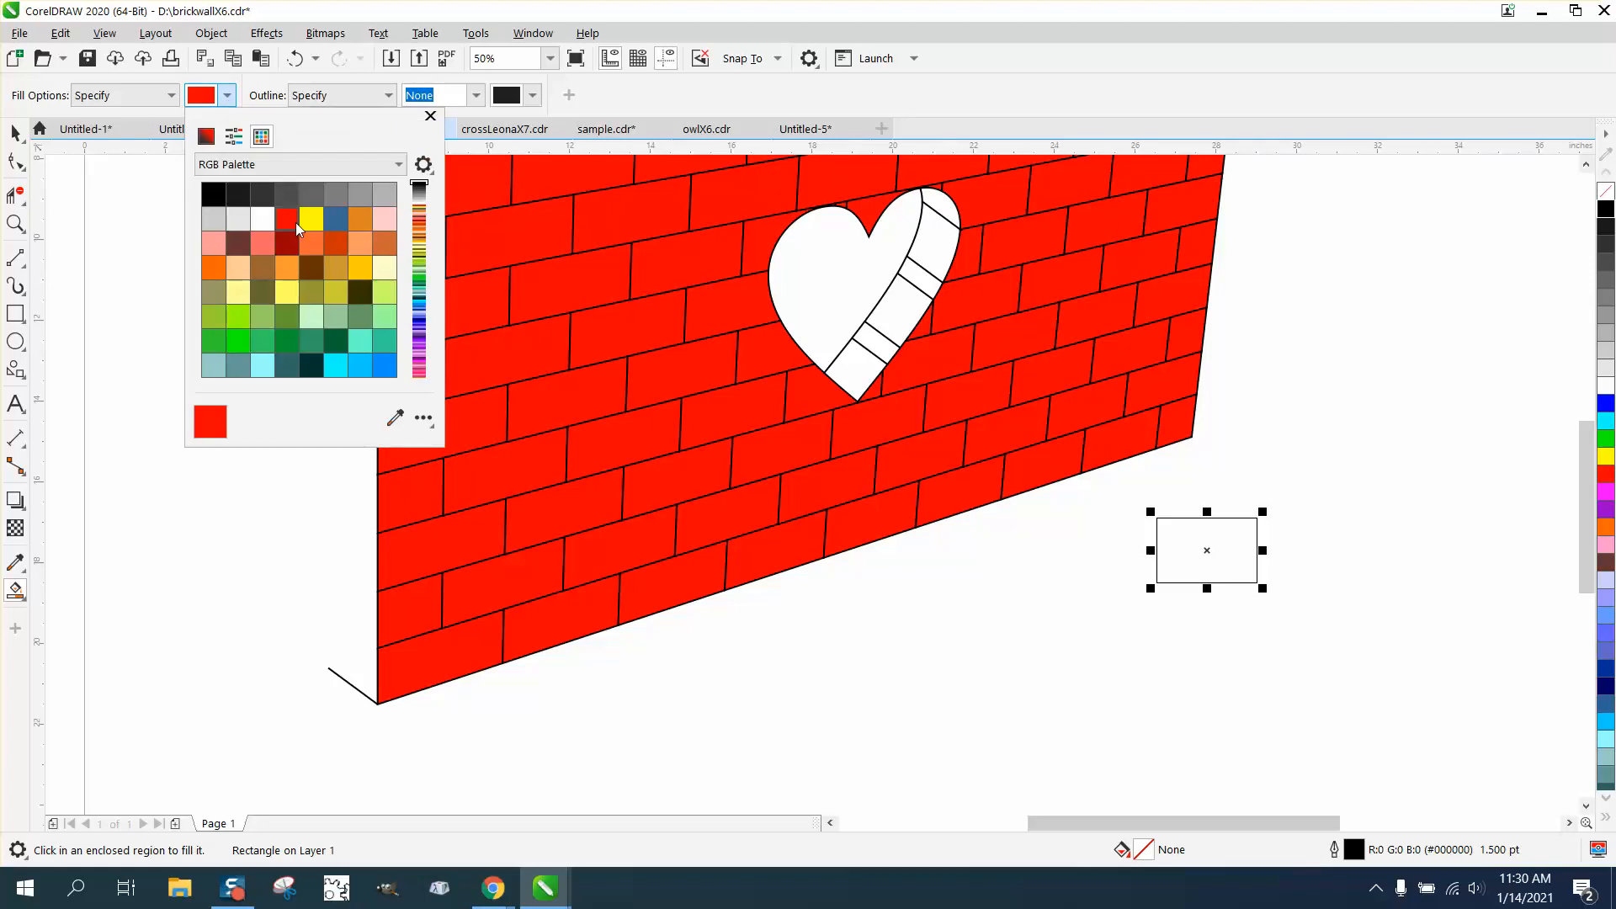
{"action": "left_click", "coordinate": [1235, 541]}
{"action": "left_click", "coordinate": [1233, 538]}
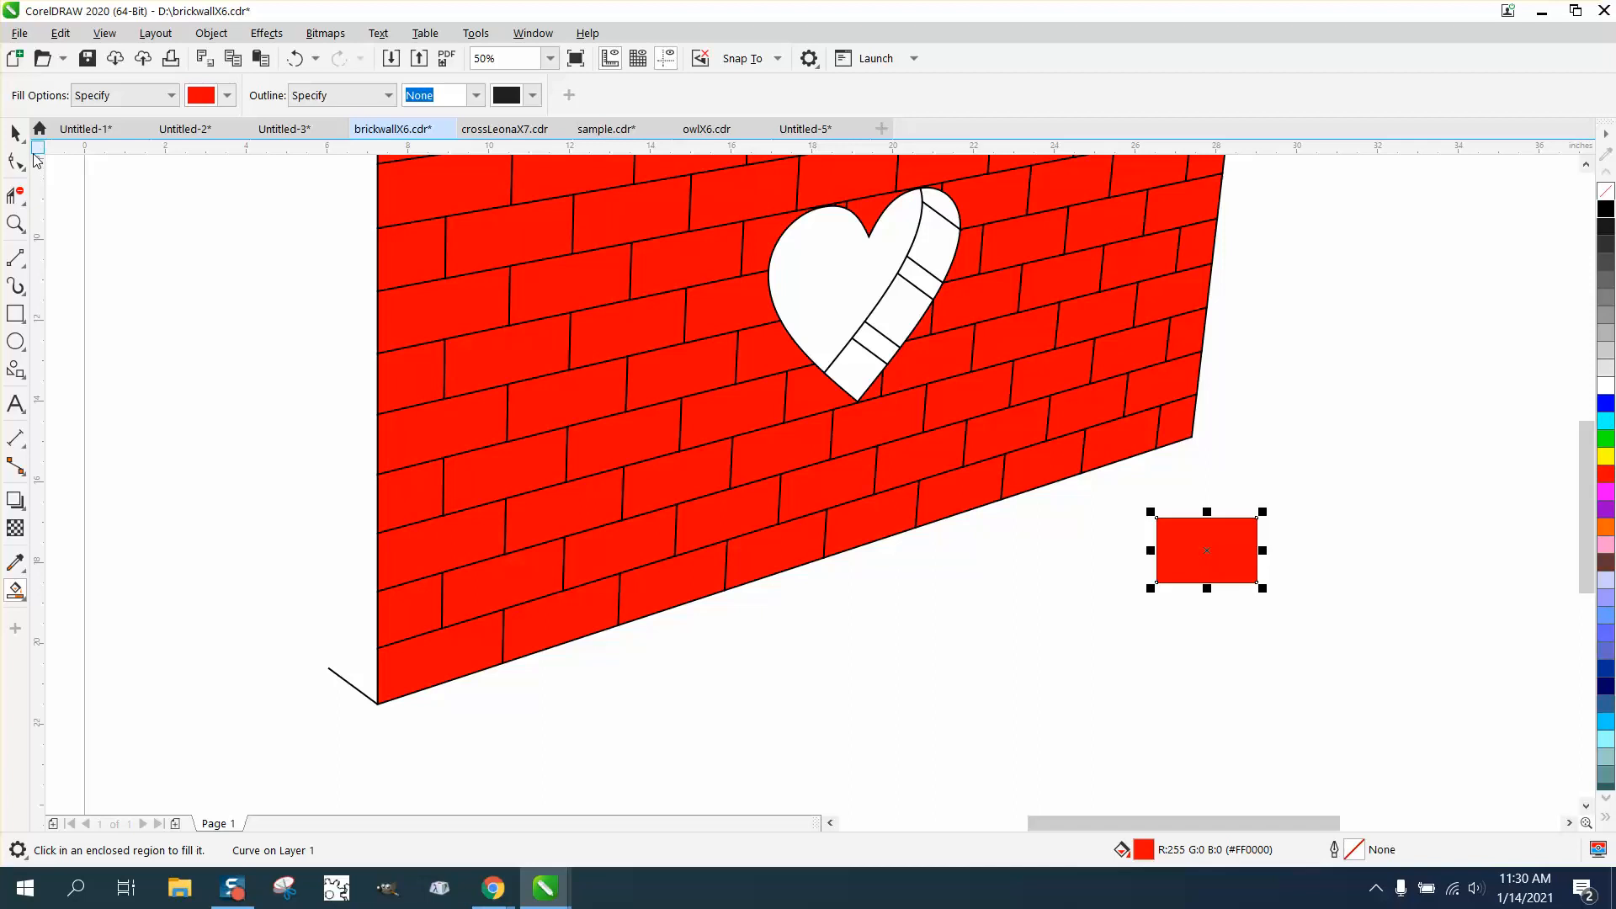
Tint the red rectangle repeatedly with 30% Black until its fill reaches R220 G85 B85
{"action": "left_click", "coordinate": [16, 133]}
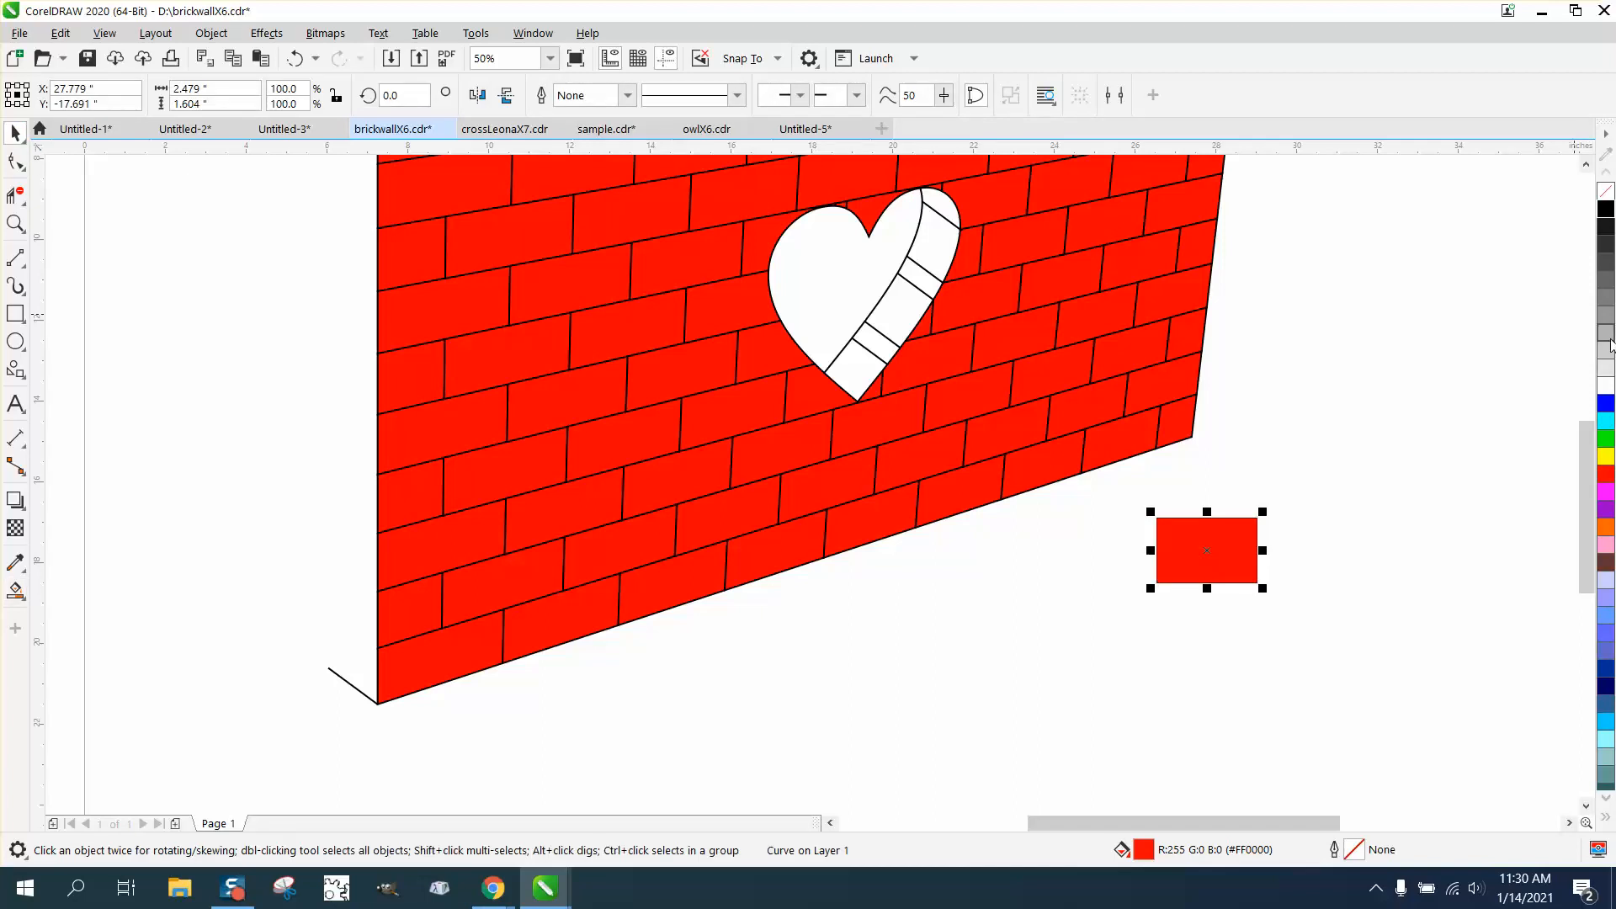
{"action": "middle_click", "coordinate": [1604, 338]}
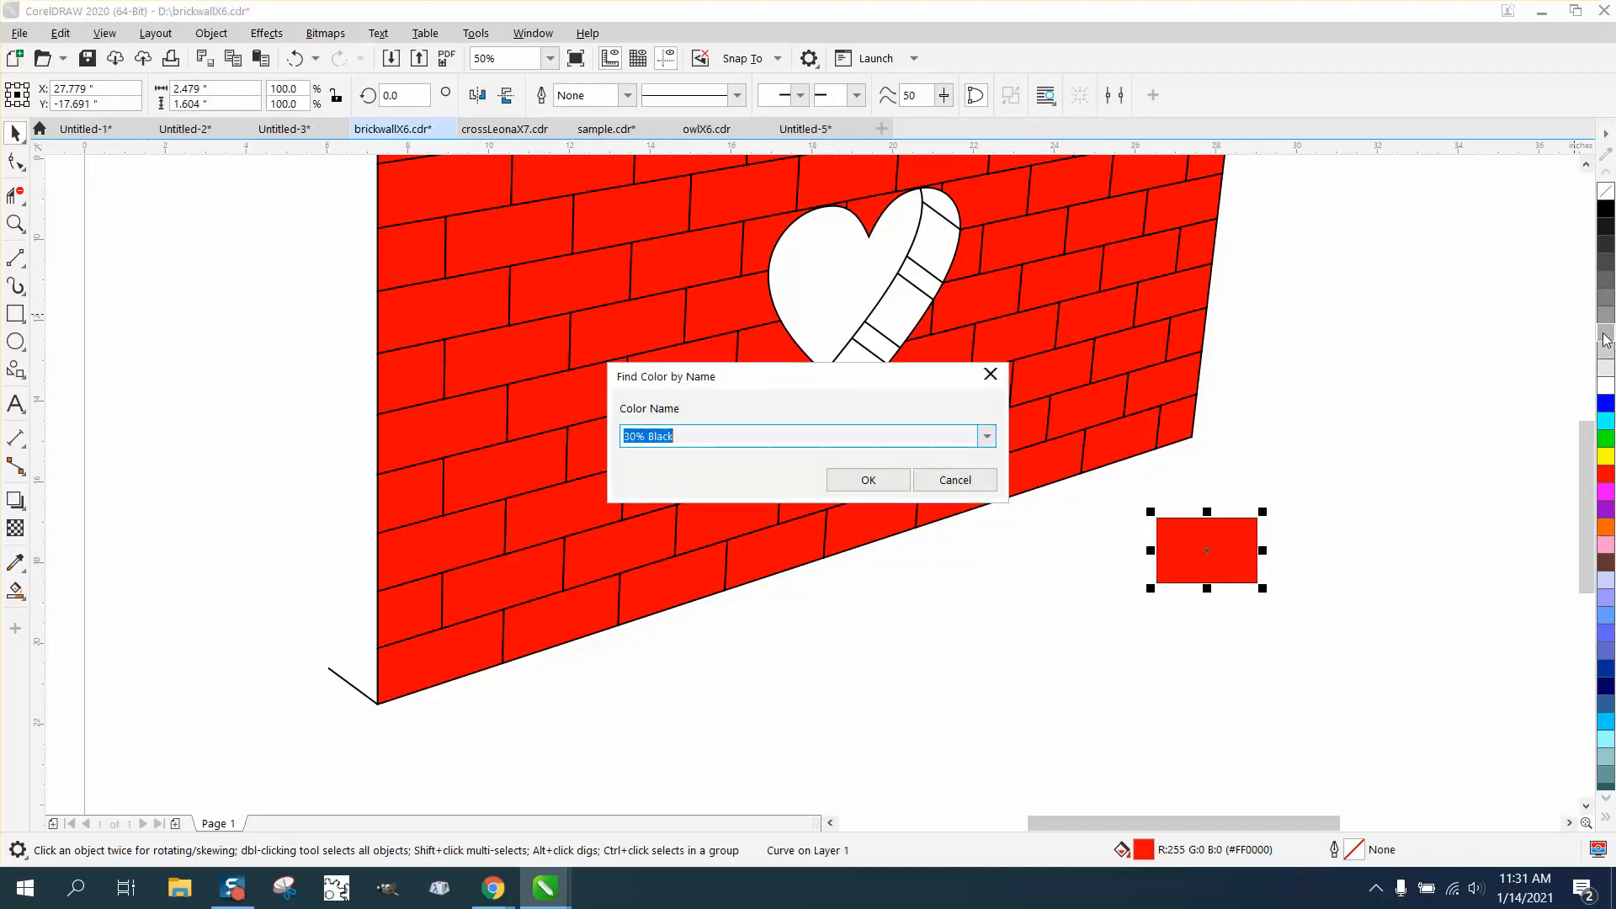
{"action": "left_click", "coordinate": [979, 478]}
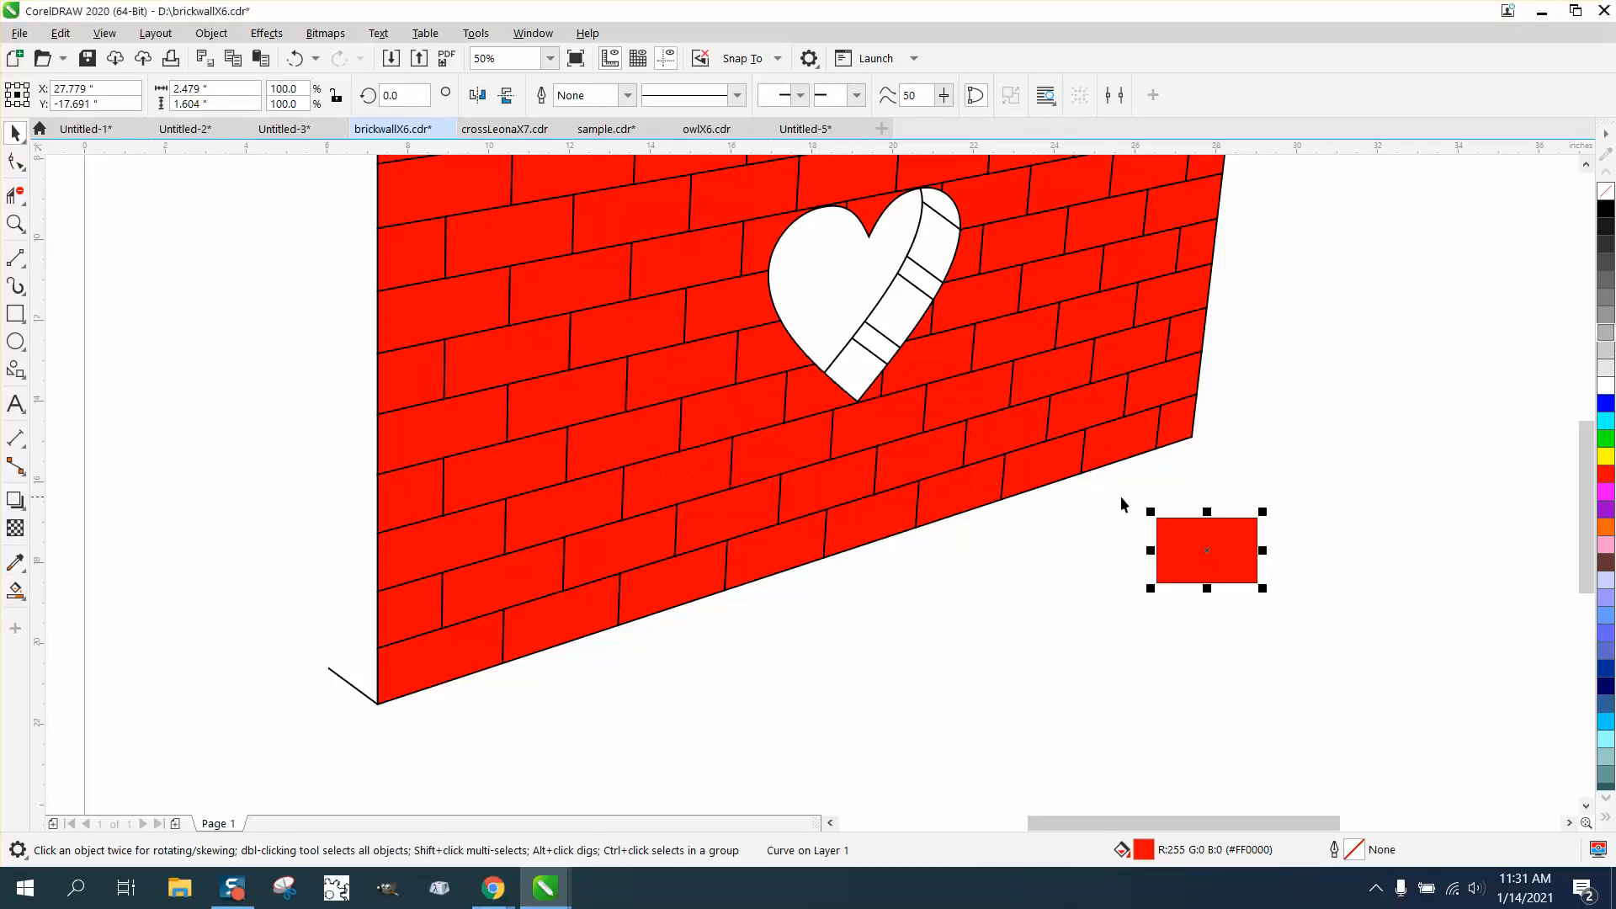
{"action": "left_click", "coordinate": [1607, 334], "text": "ctrl"}
{"action": "left_click", "coordinate": [1607, 333], "text": "ctrl"}
{"action": "left_click", "coordinate": [1607, 333], "text": "ctrl"}
{"action": "left_click", "coordinate": [1607, 333], "text": "ctrl"}
{"action": "left_click", "coordinate": [1607, 333], "text": "ctrl"}
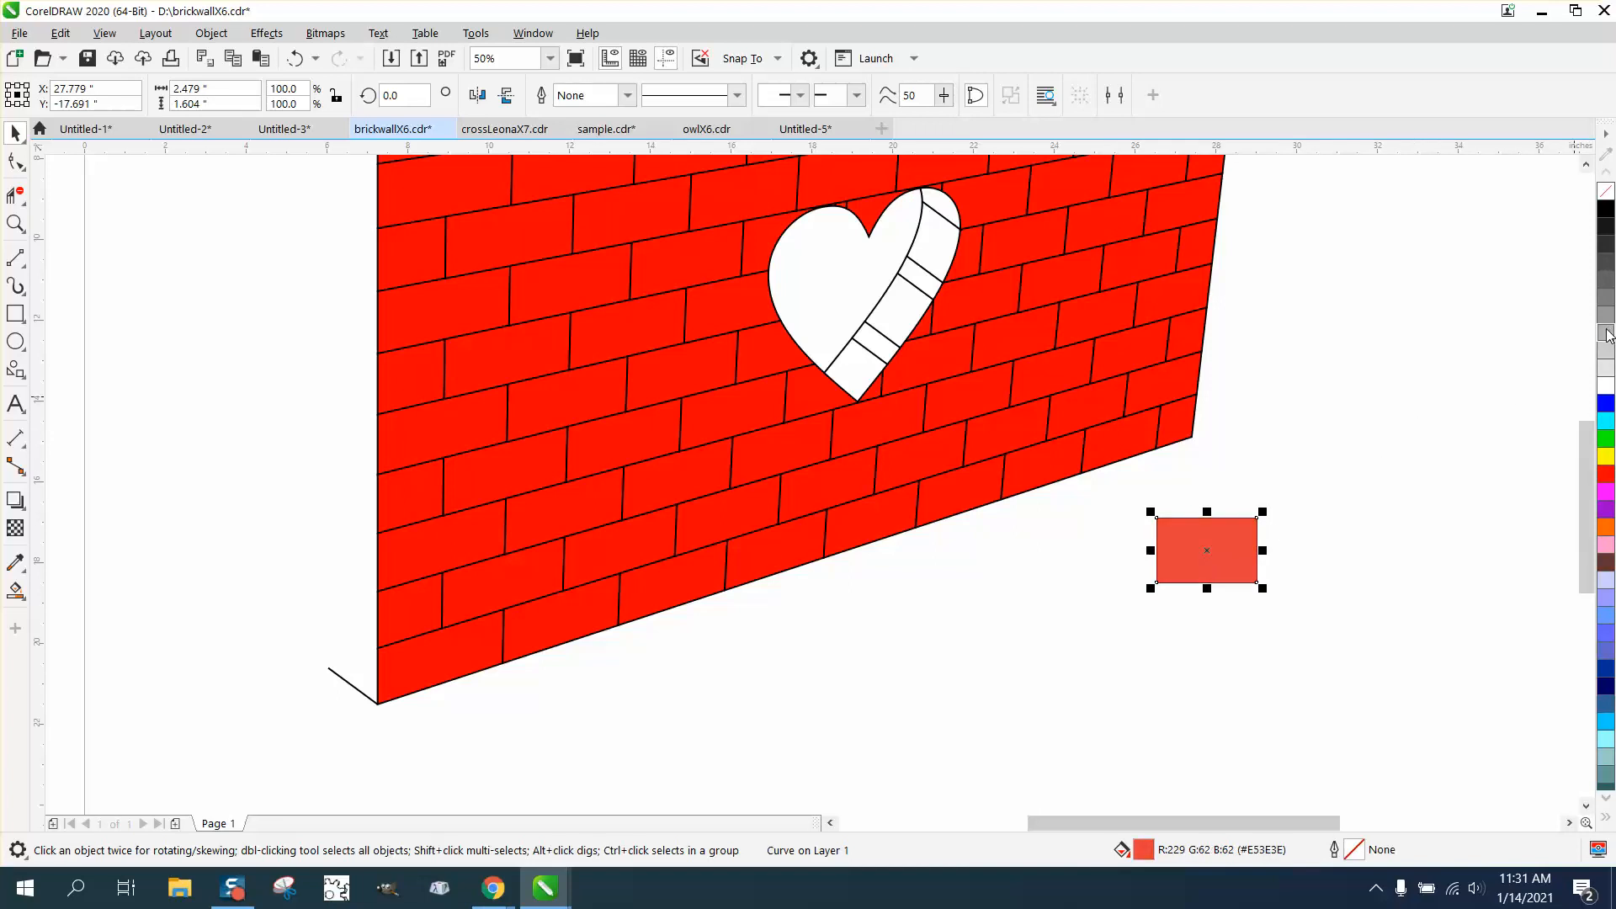
{"action": "left_click", "coordinate": [1607, 333], "text": "ctrl"}
Set the Smart Fill colour to the muted red sampled from the tinted rectangle below the wall
{"action": "left_click", "coordinate": [16, 591]}
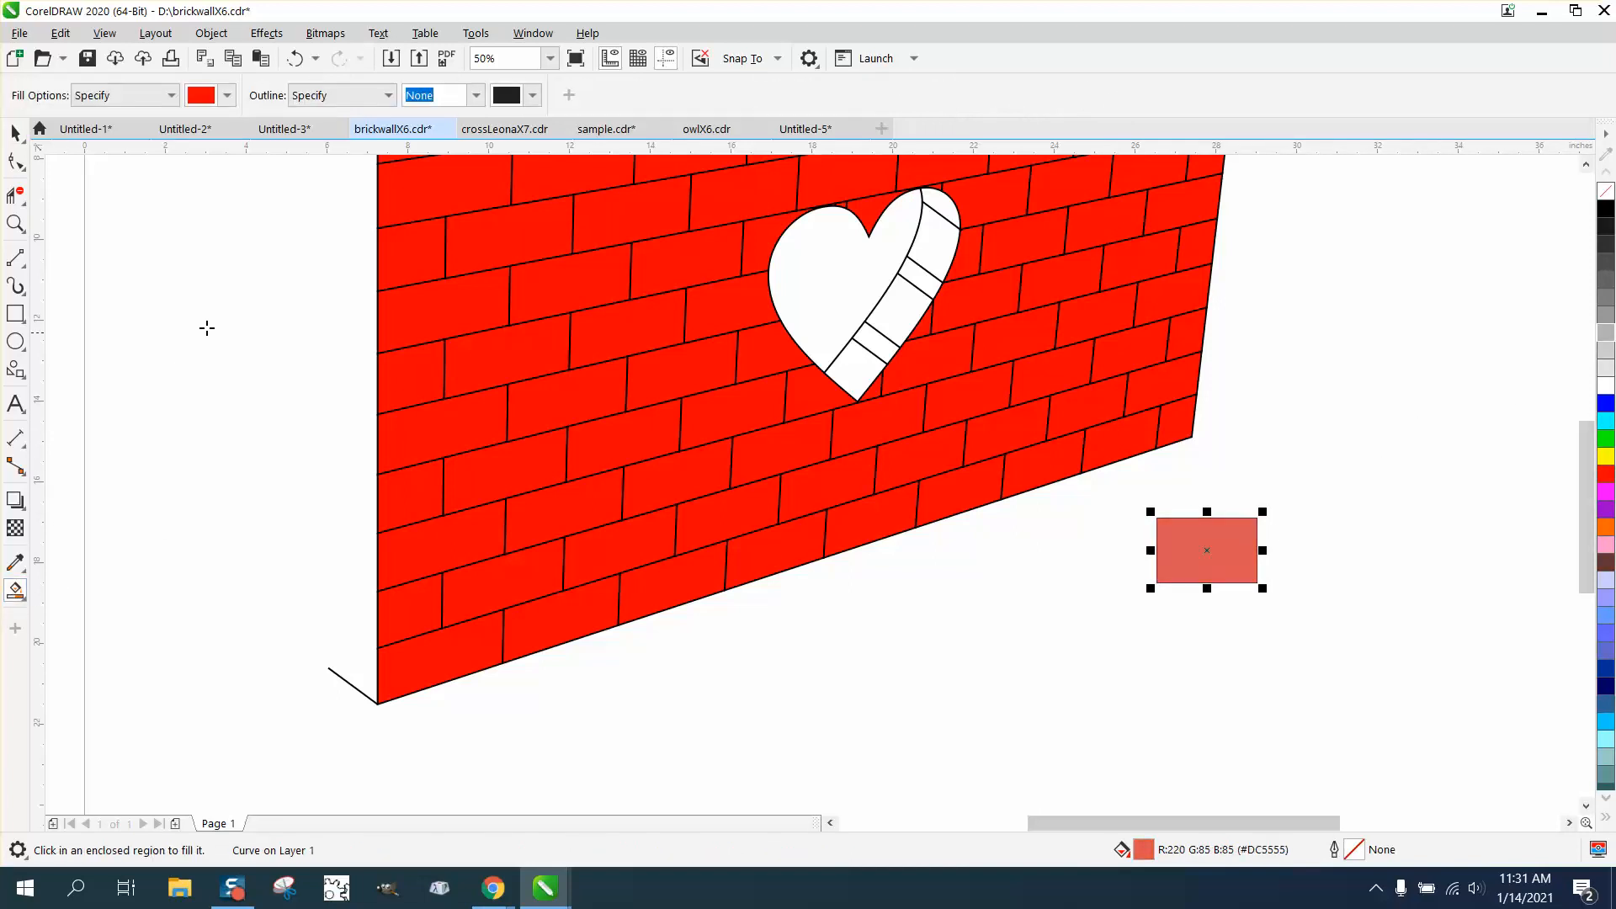
{"action": "left_click", "coordinate": [227, 95]}
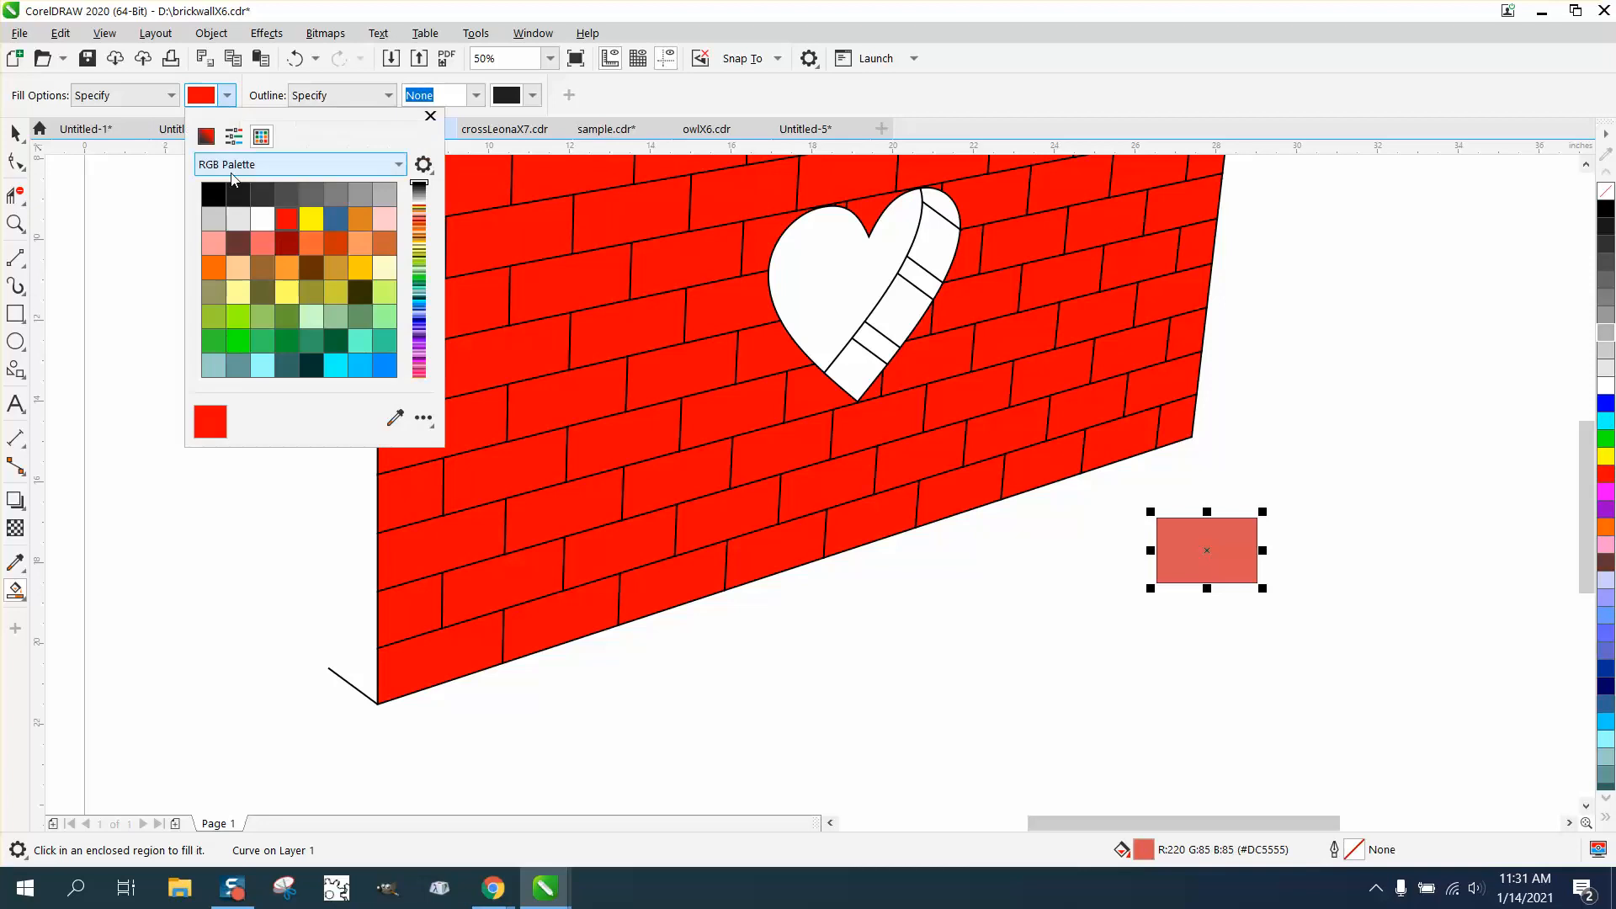
{"action": "left_click", "coordinate": [396, 419]}
{"action": "left_click", "coordinate": [1223, 522]}
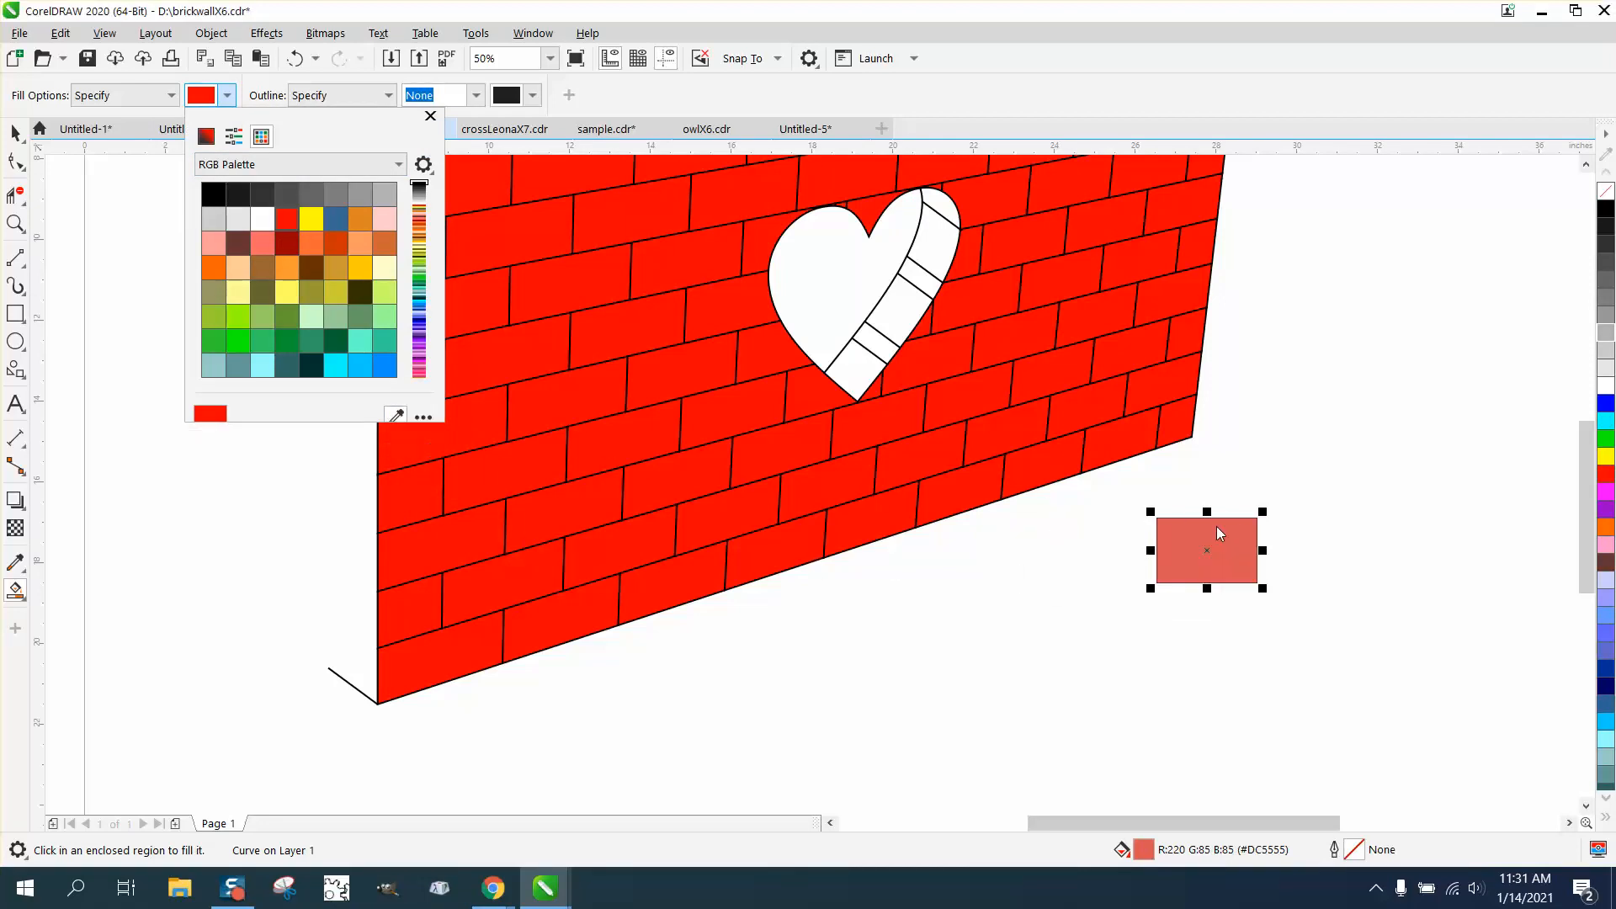
Smart Fill every brick section of the heart's depth band with the muted red, from the bottom tip up to the rounded top
{"action": "left_click", "coordinate": [854, 377]}
{"action": "left_click", "coordinate": [863, 373]}
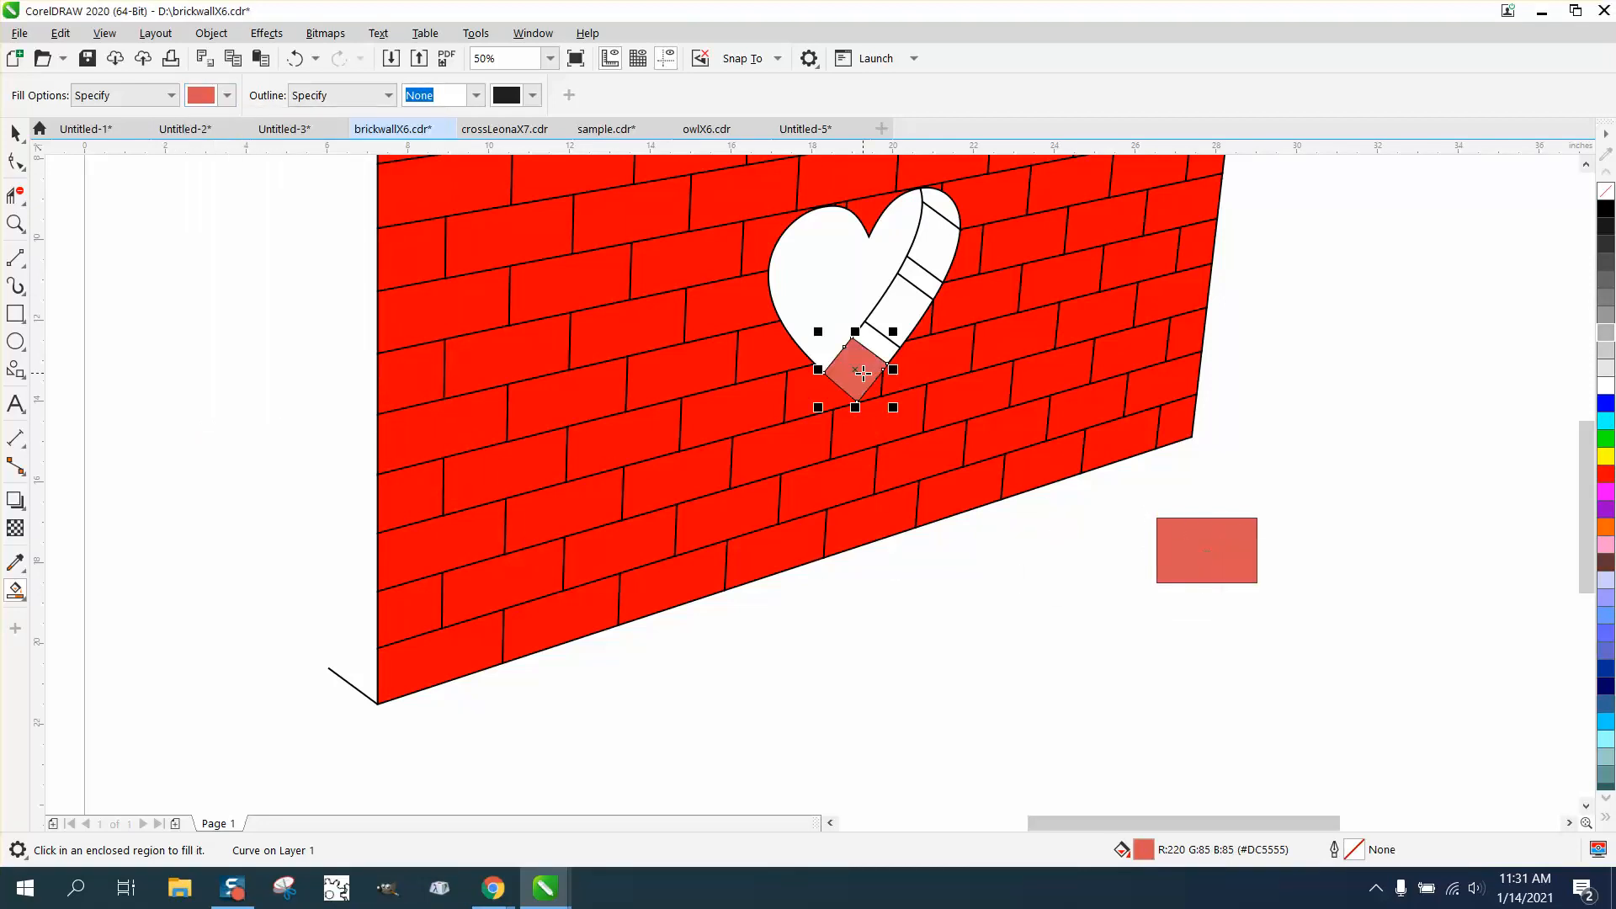
{"action": "left_click", "coordinate": [880, 352]}
{"action": "left_click", "coordinate": [894, 326]}
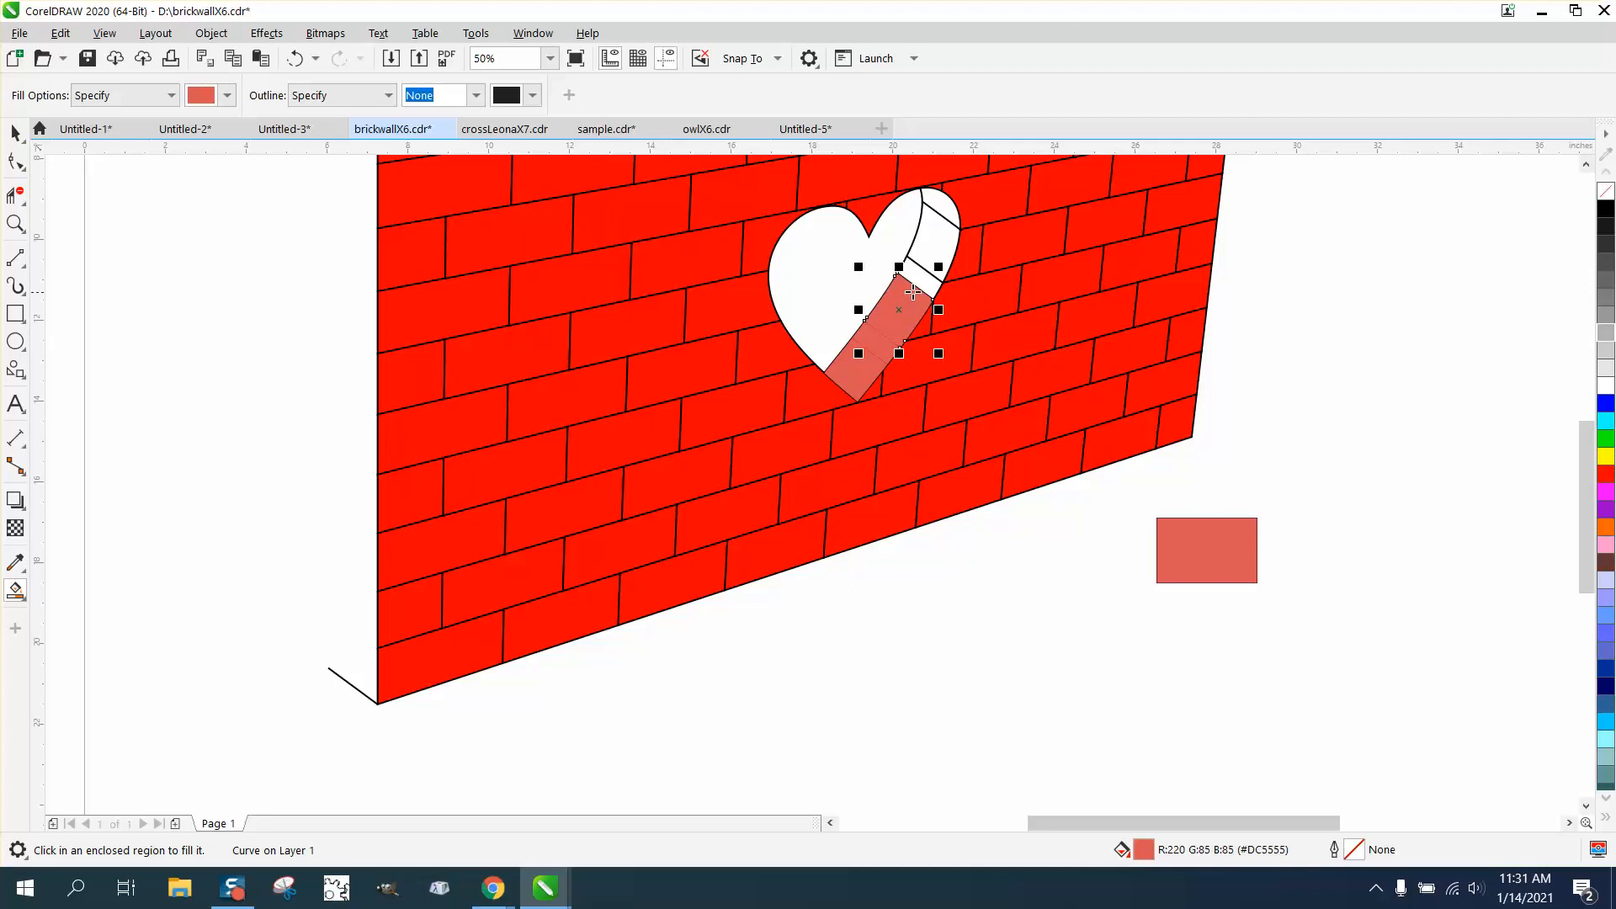
{"action": "left_click", "coordinate": [918, 283]}
{"action": "left_click", "coordinate": [928, 261]}
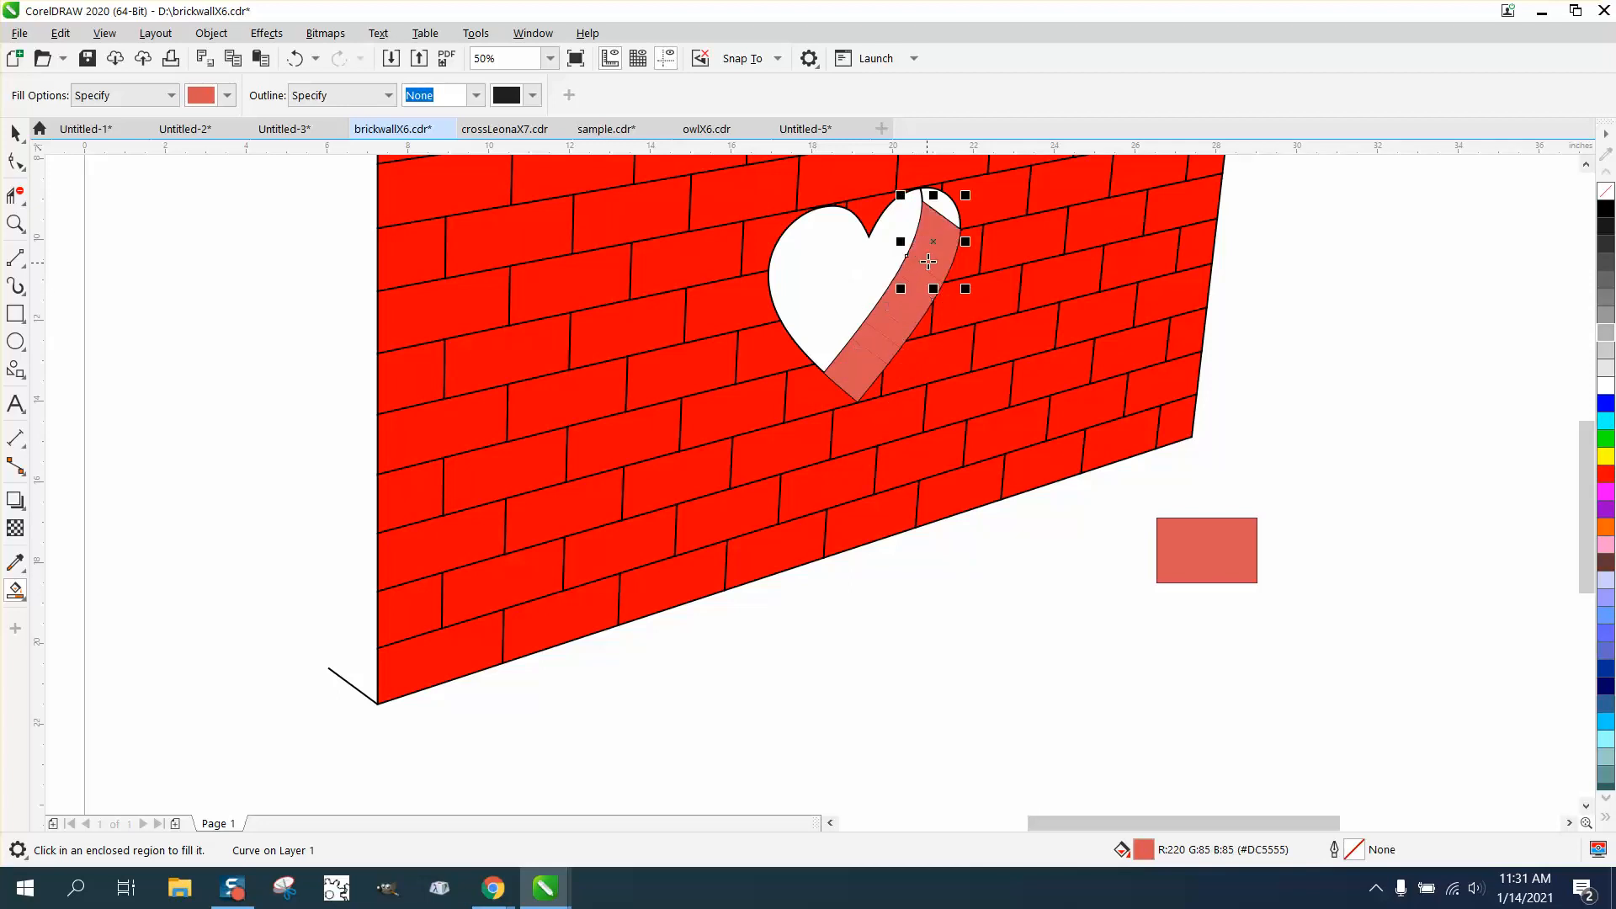
{"action": "left_click", "coordinate": [939, 207]}
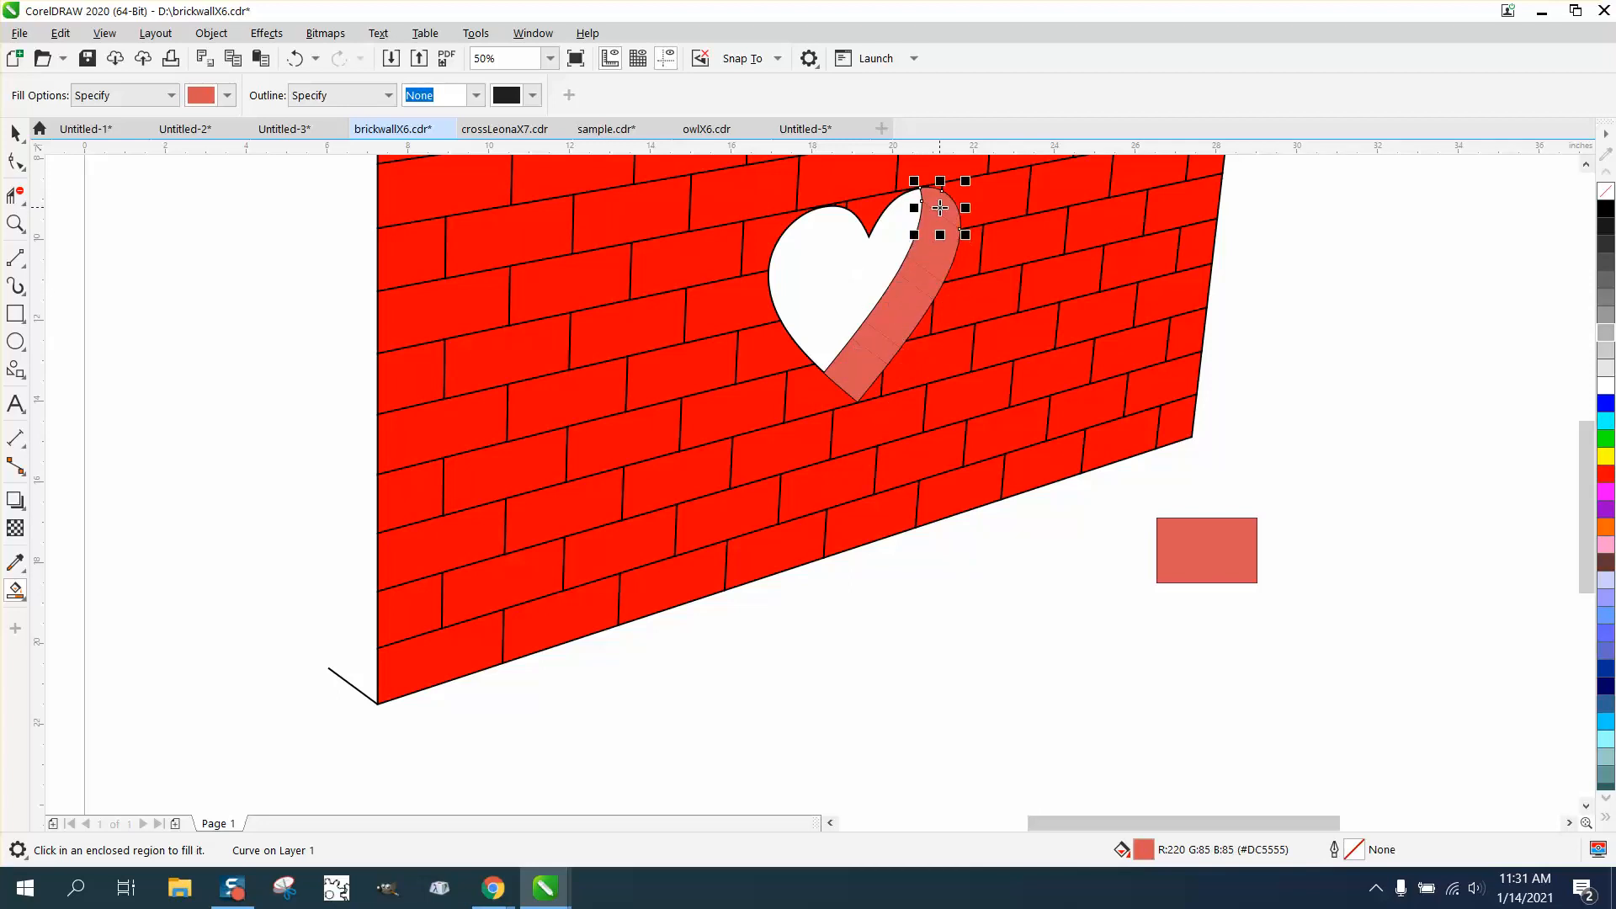
Select the muted red fill pieces in the heart's depth band and order them to the back of the page, behind the brick lines
{"action": "left_click", "coordinate": [16, 223]}
{"action": "left_click_drag", "start_coordinate": [716, 193], "coordinate": [1183, 423]}
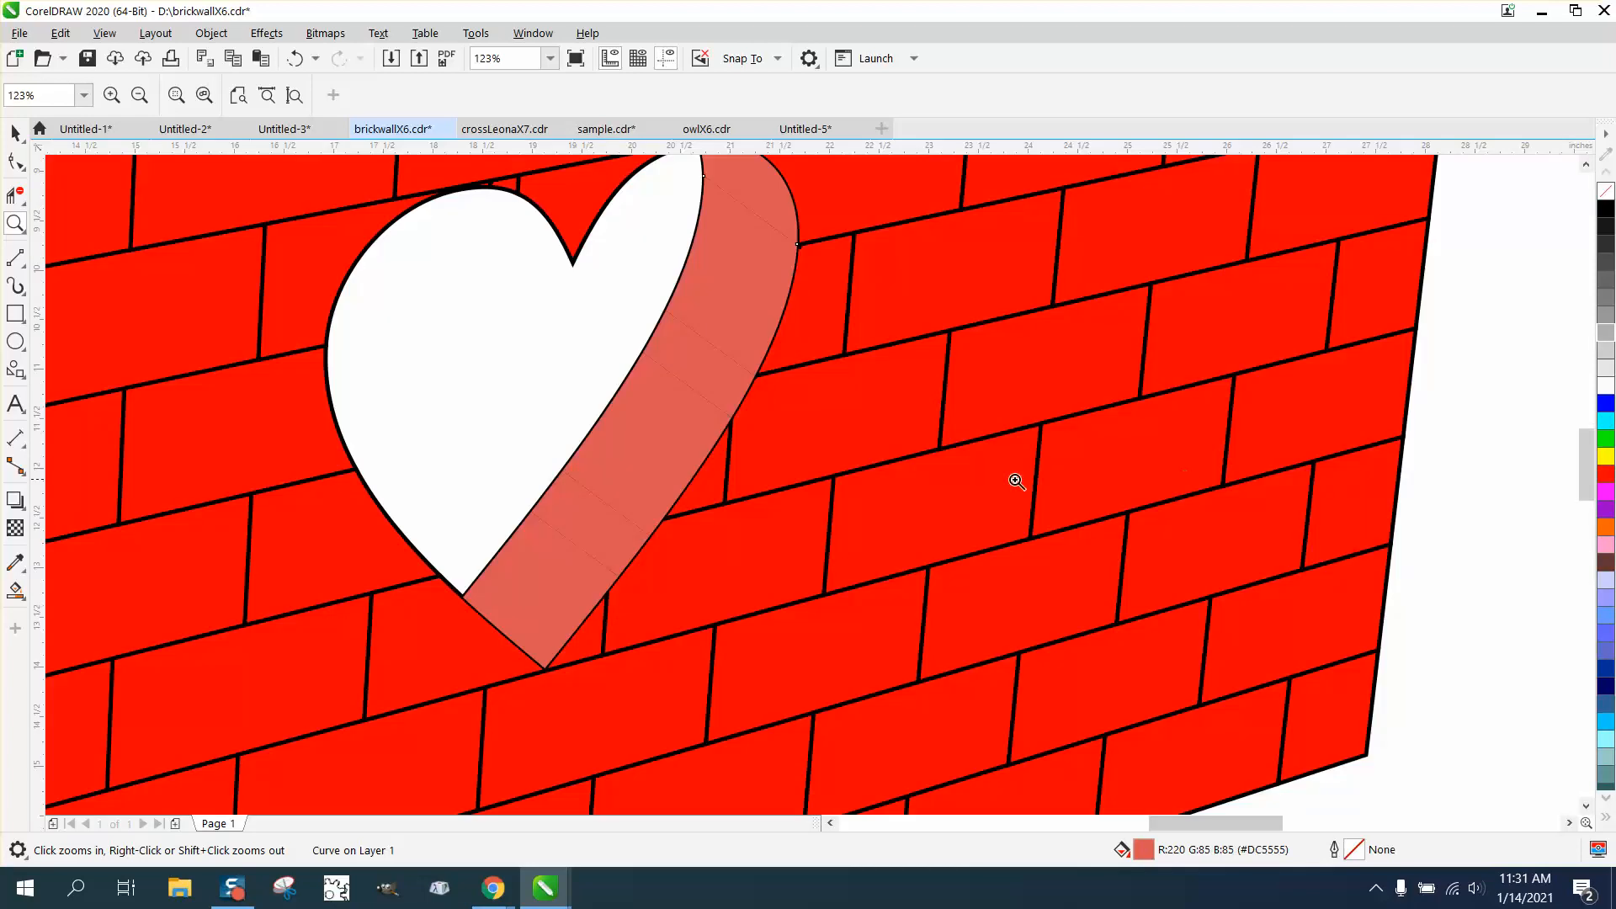
{"action": "key", "text": "space"}
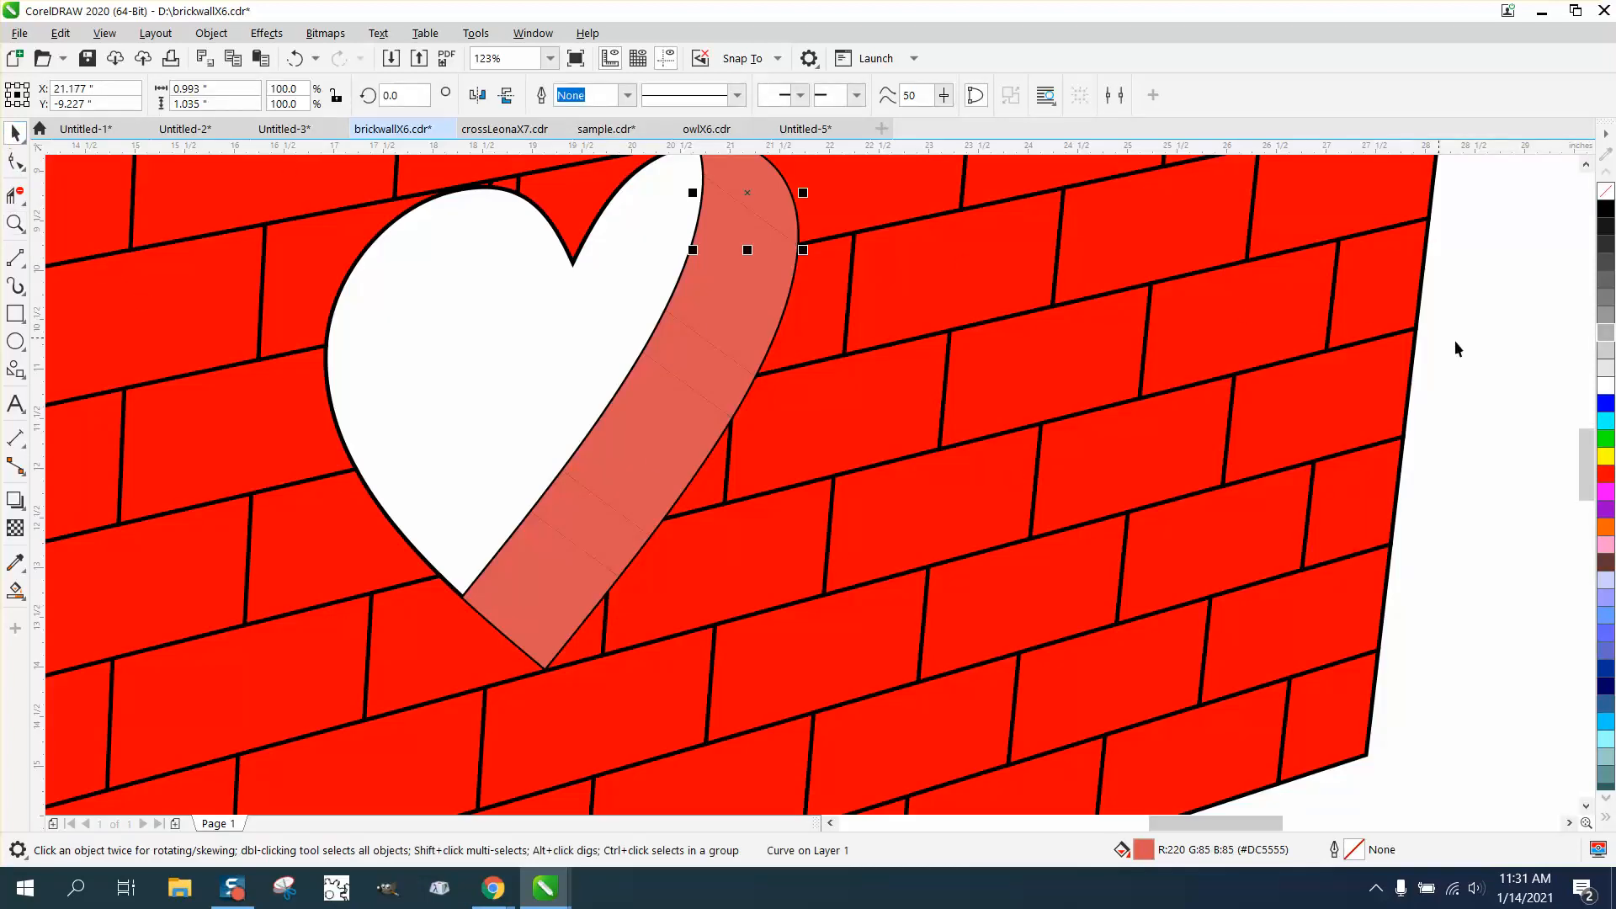
{"action": "left_click", "coordinate": [502, 591]}
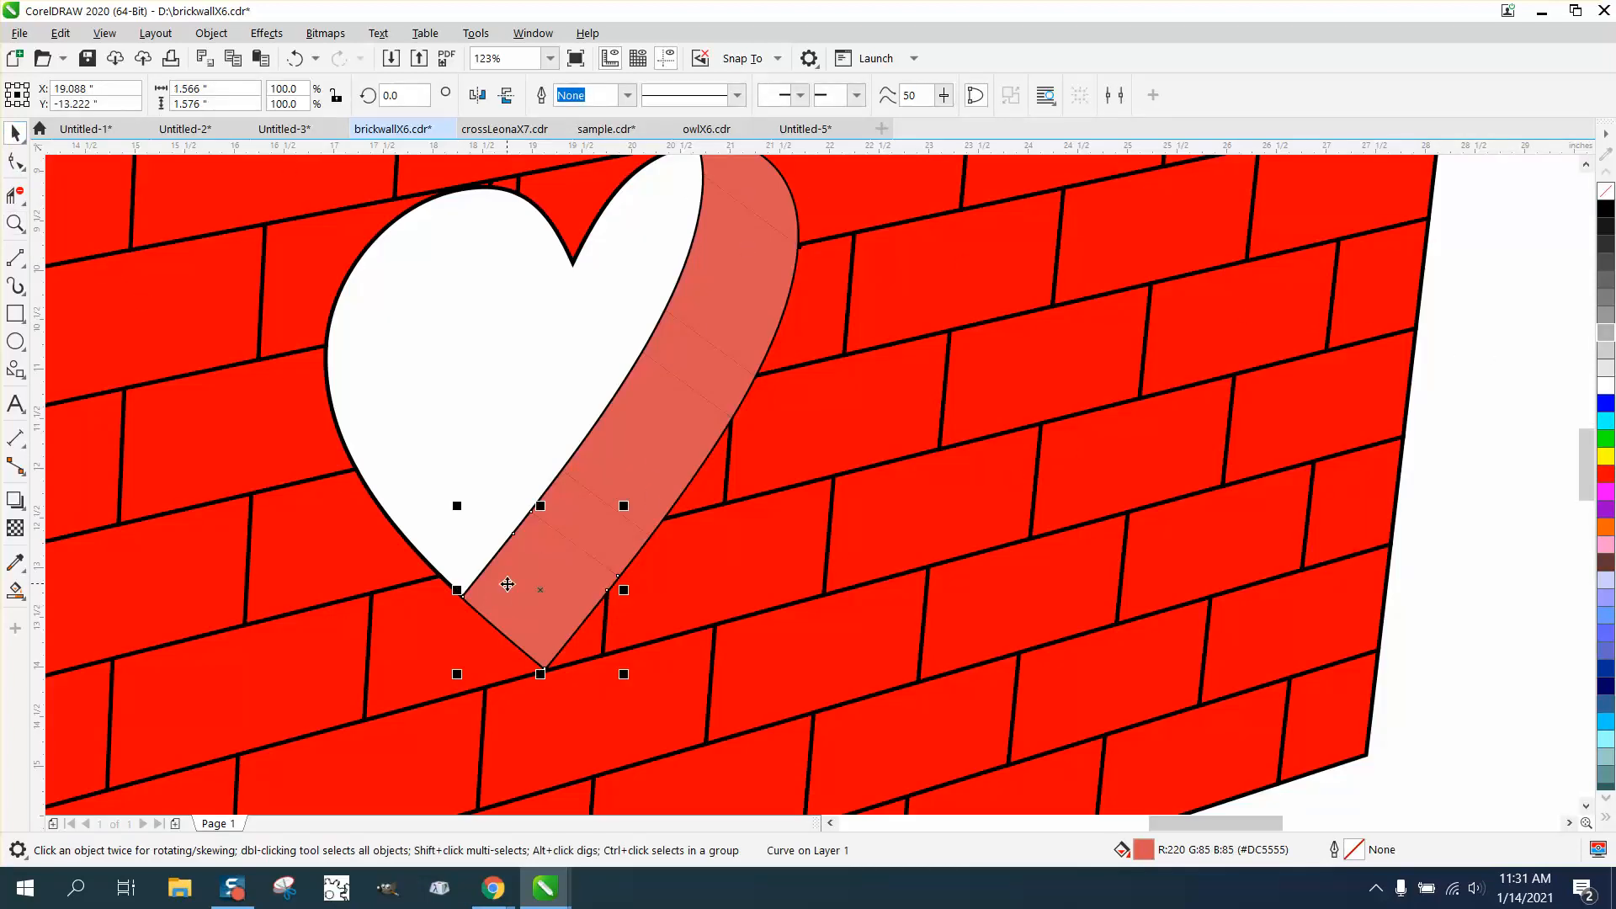
{"action": "left_click", "coordinate": [588, 540], "text": "shift"}
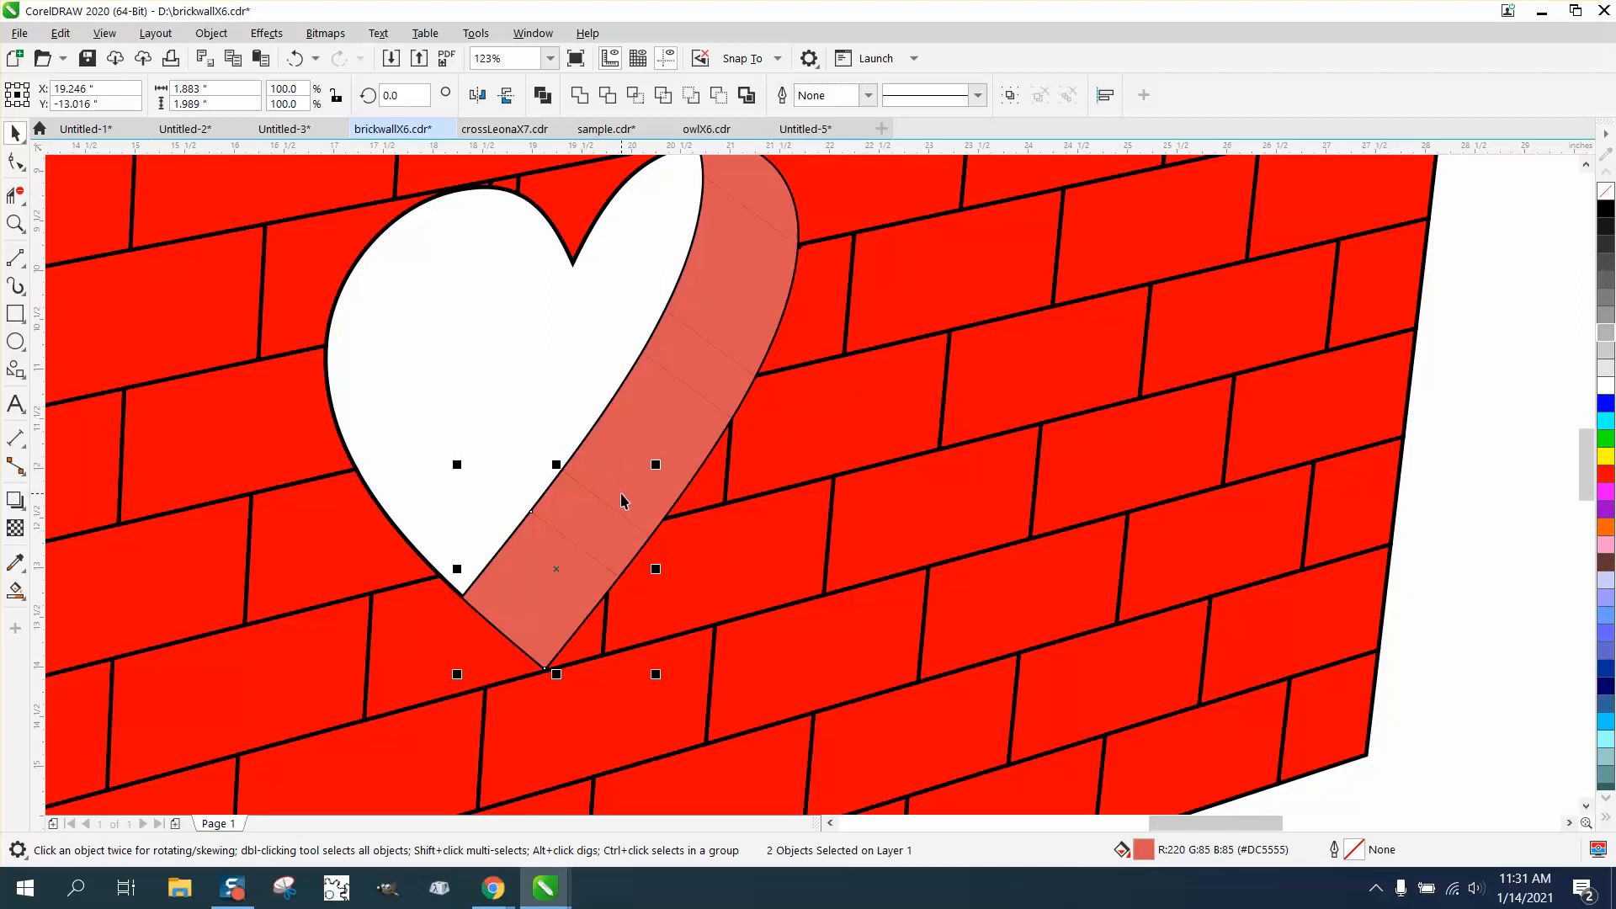
{"action": "left_click", "coordinate": [703, 396], "text": "shift"}
{"action": "left_click", "coordinate": [716, 347], "text": "shift"}
{"action": "left_click", "coordinate": [734, 278], "text": "shift"}
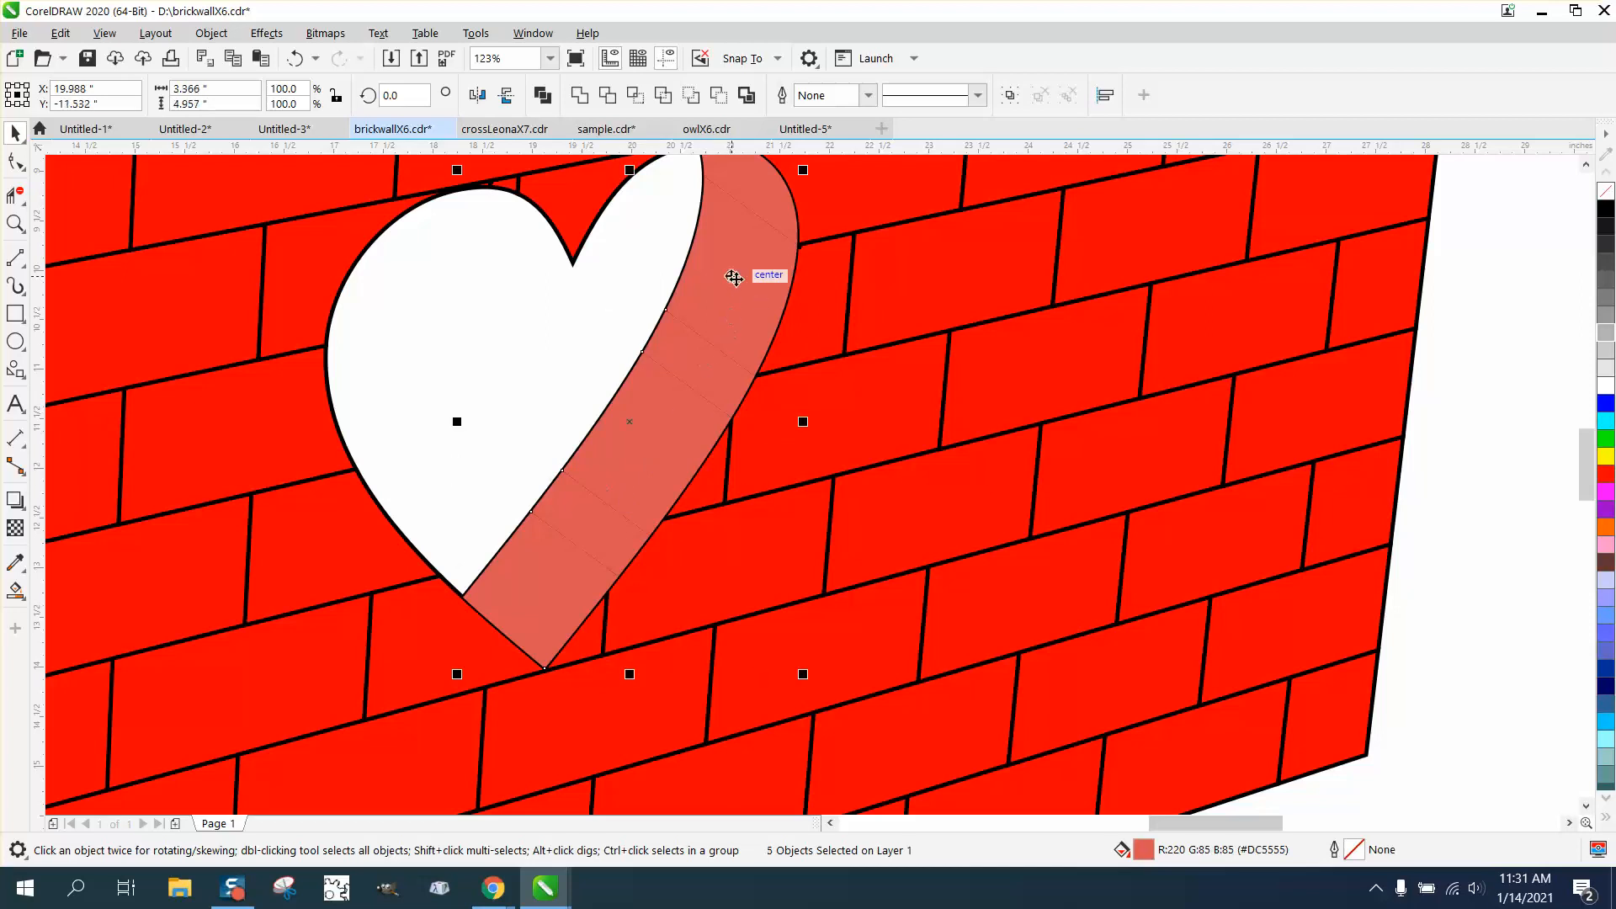
{"action": "left_click", "coordinate": [764, 221], "text": "shift"}
{"action": "left_click", "coordinate": [770, 202], "text": "shift"}
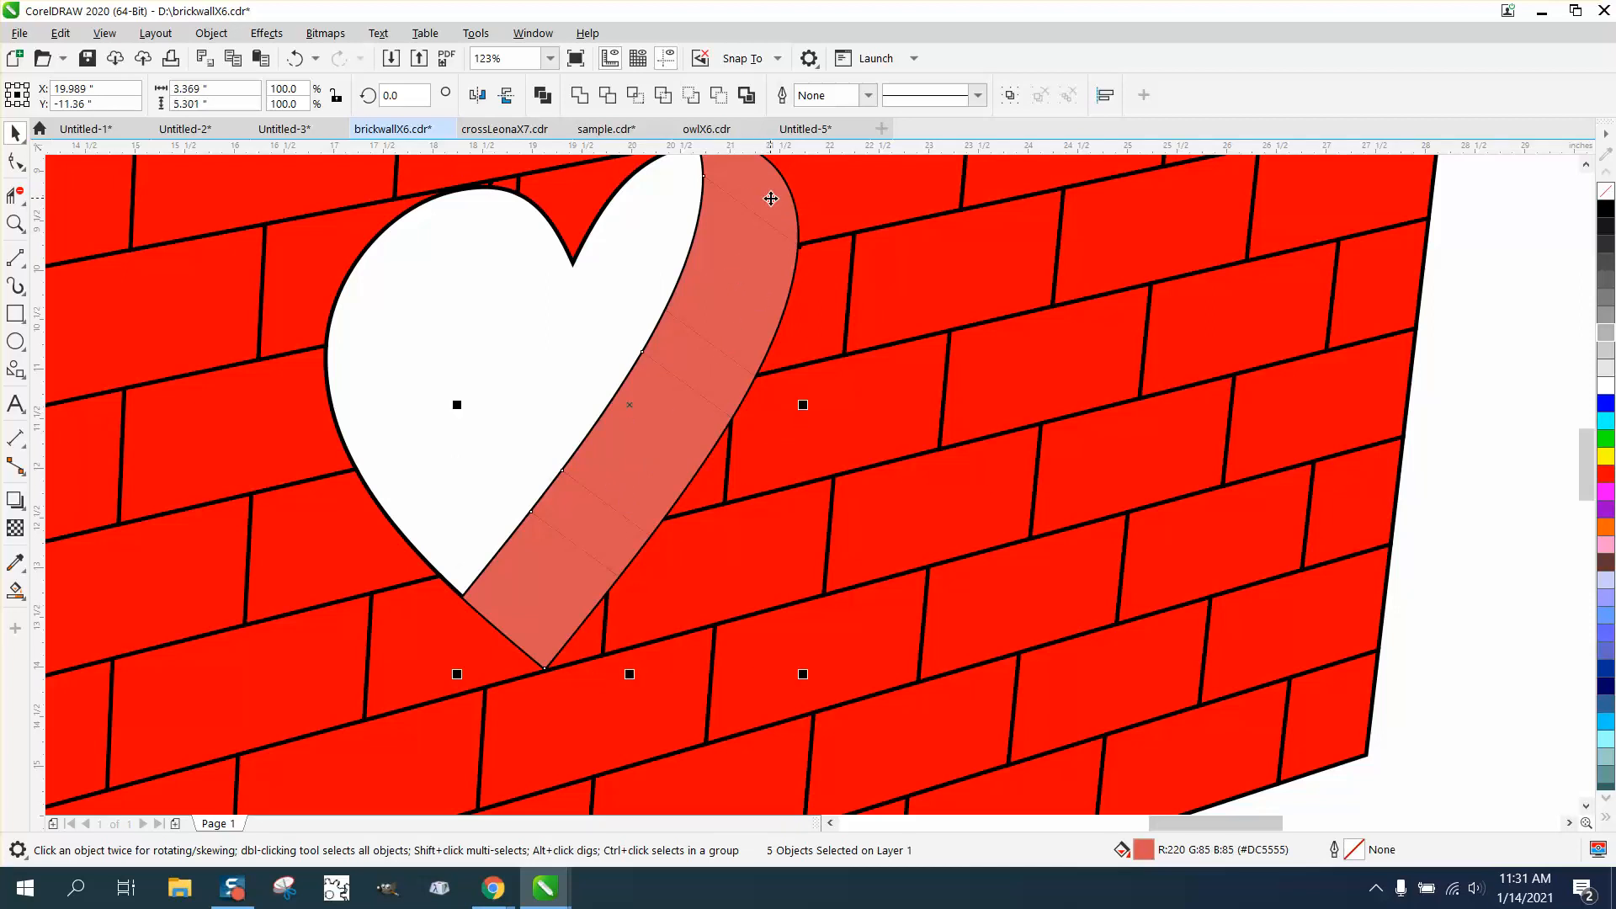
{"action": "left_click", "coordinate": [211, 33]}
{"action": "mouse_move", "coordinate": [297, 341]}
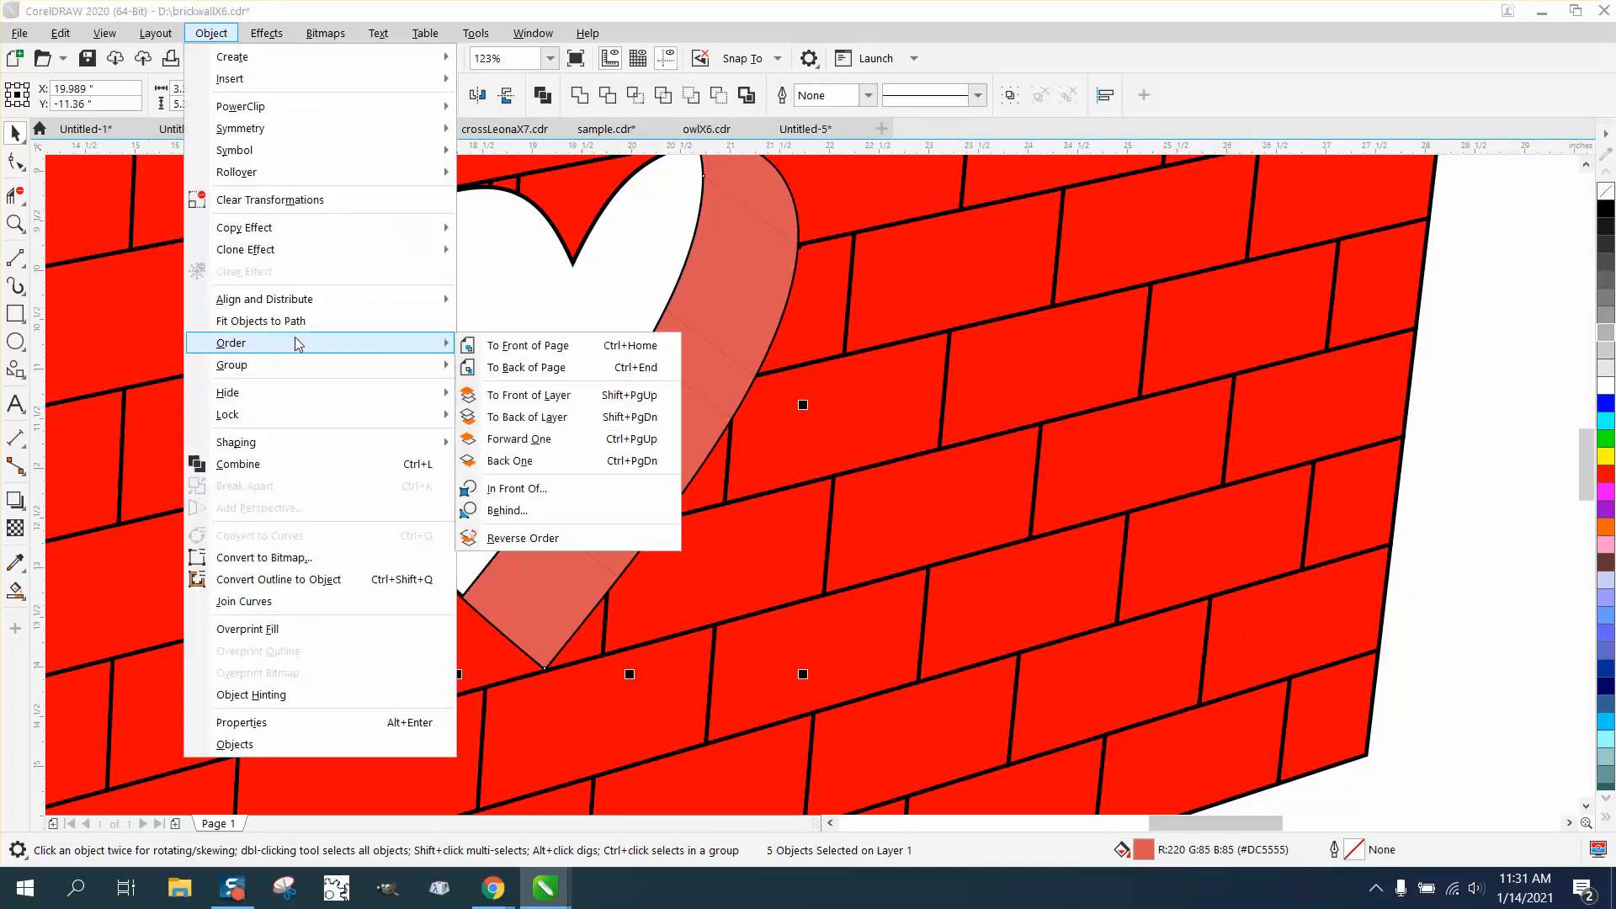
{"action": "left_click", "coordinate": [492, 367]}
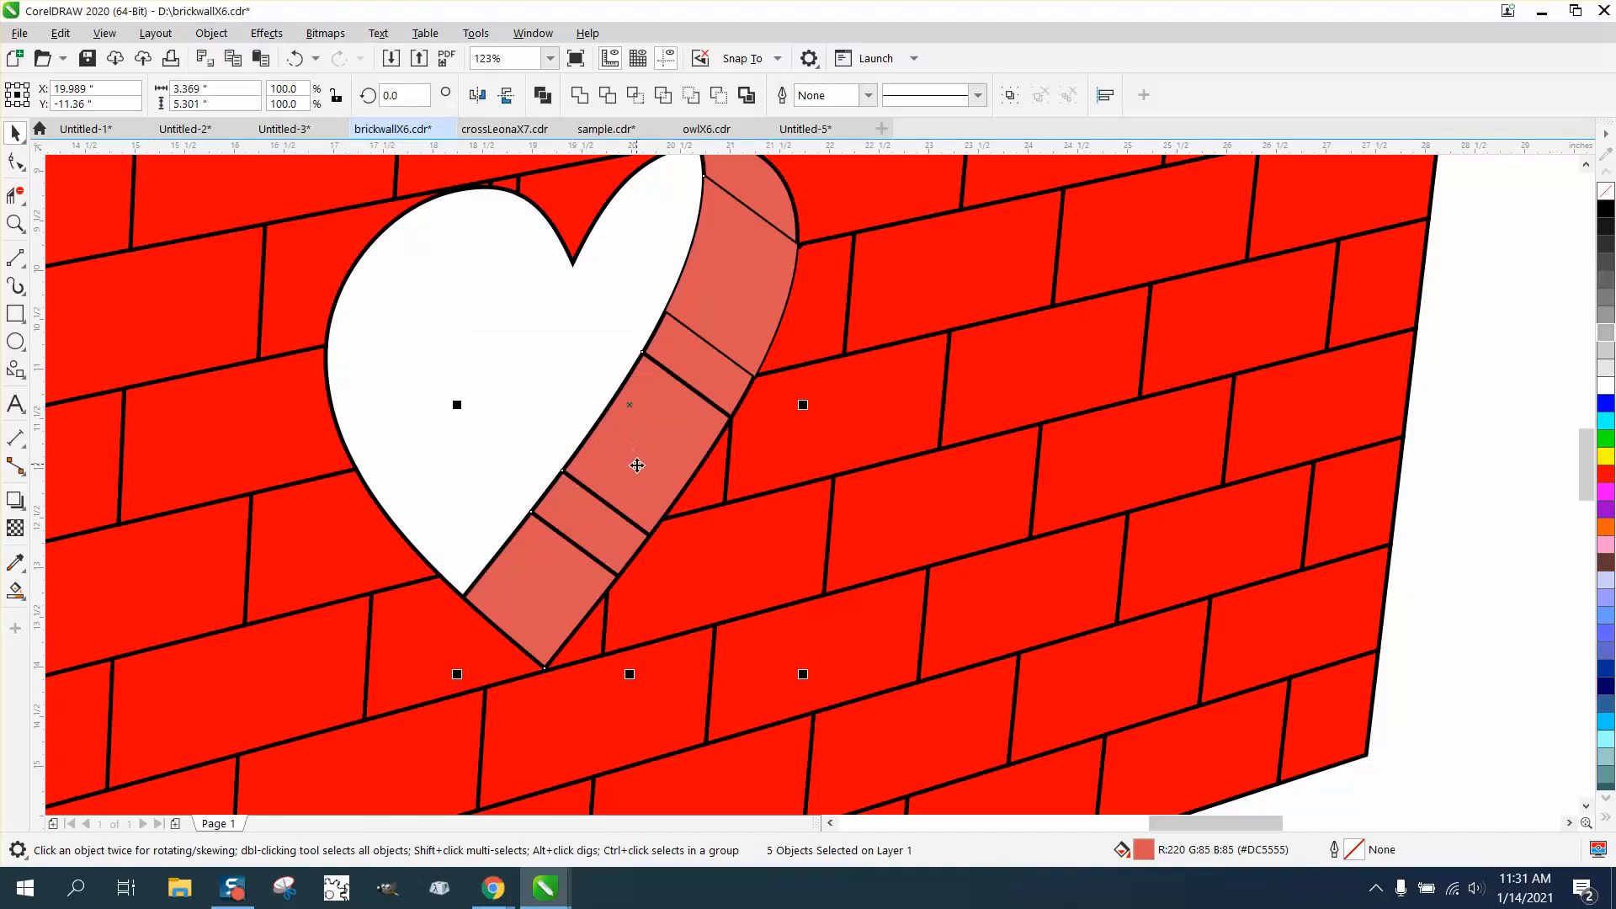
Delete the muted red sample fill and its outlined rectangle below the wall's right end
{"action": "scroll", "coordinate": [633, 521], "scroll_direction": "down", "scroll_amount": 2}
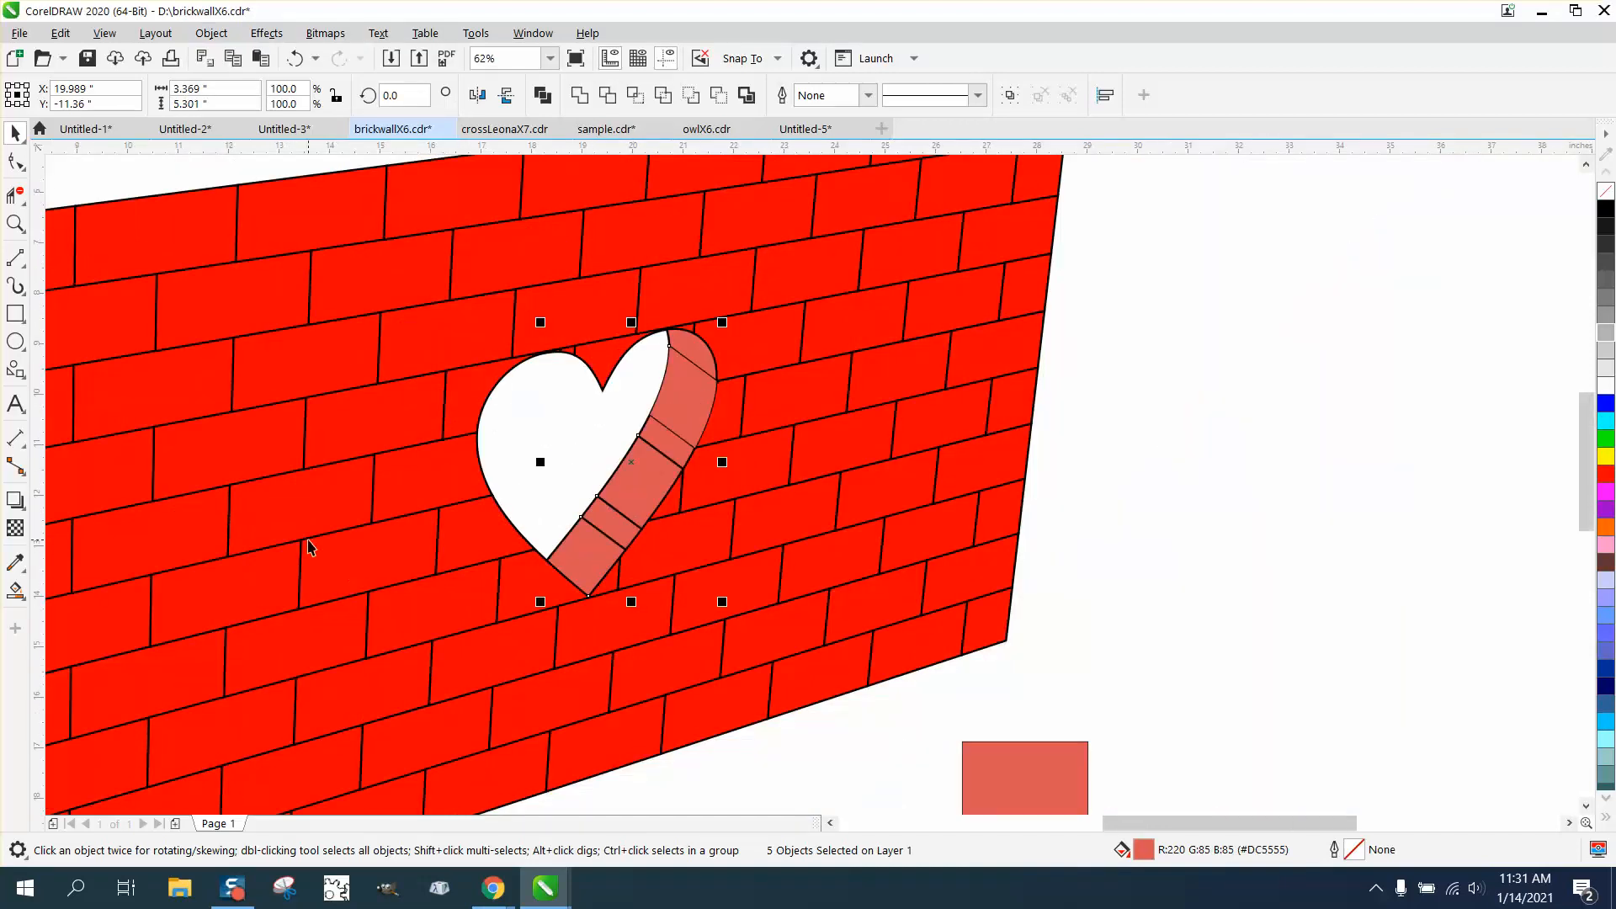
{"action": "scroll", "coordinate": [308, 548], "scroll_direction": "down", "scroll_amount": 1}
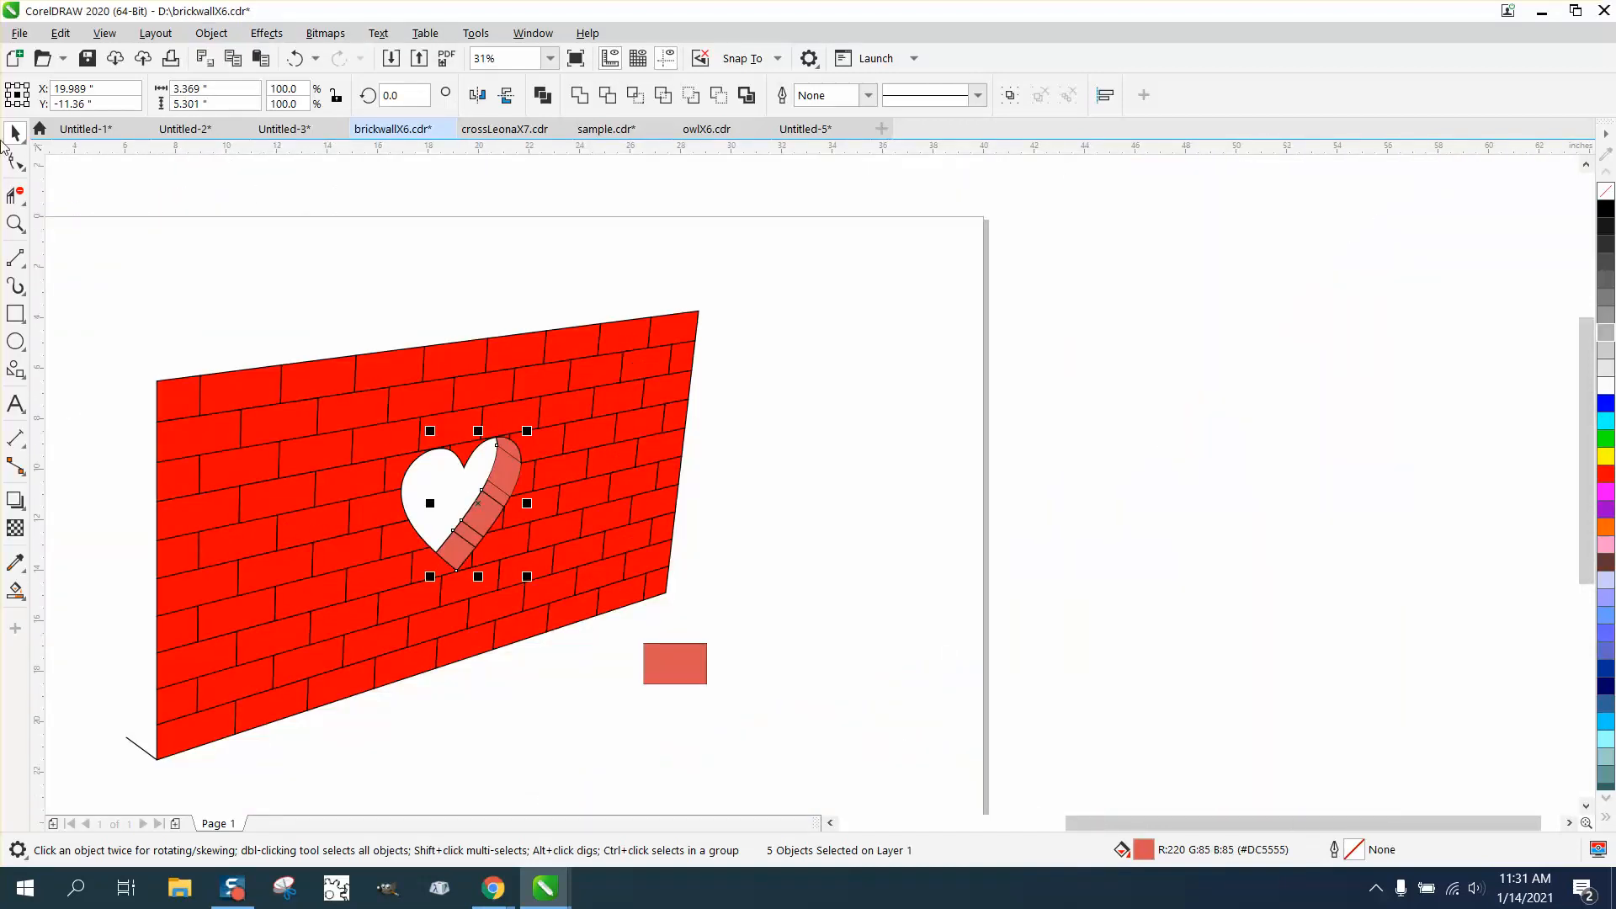
{"action": "left_click", "coordinate": [679, 669]}
{"action": "key", "text": "Delete"}
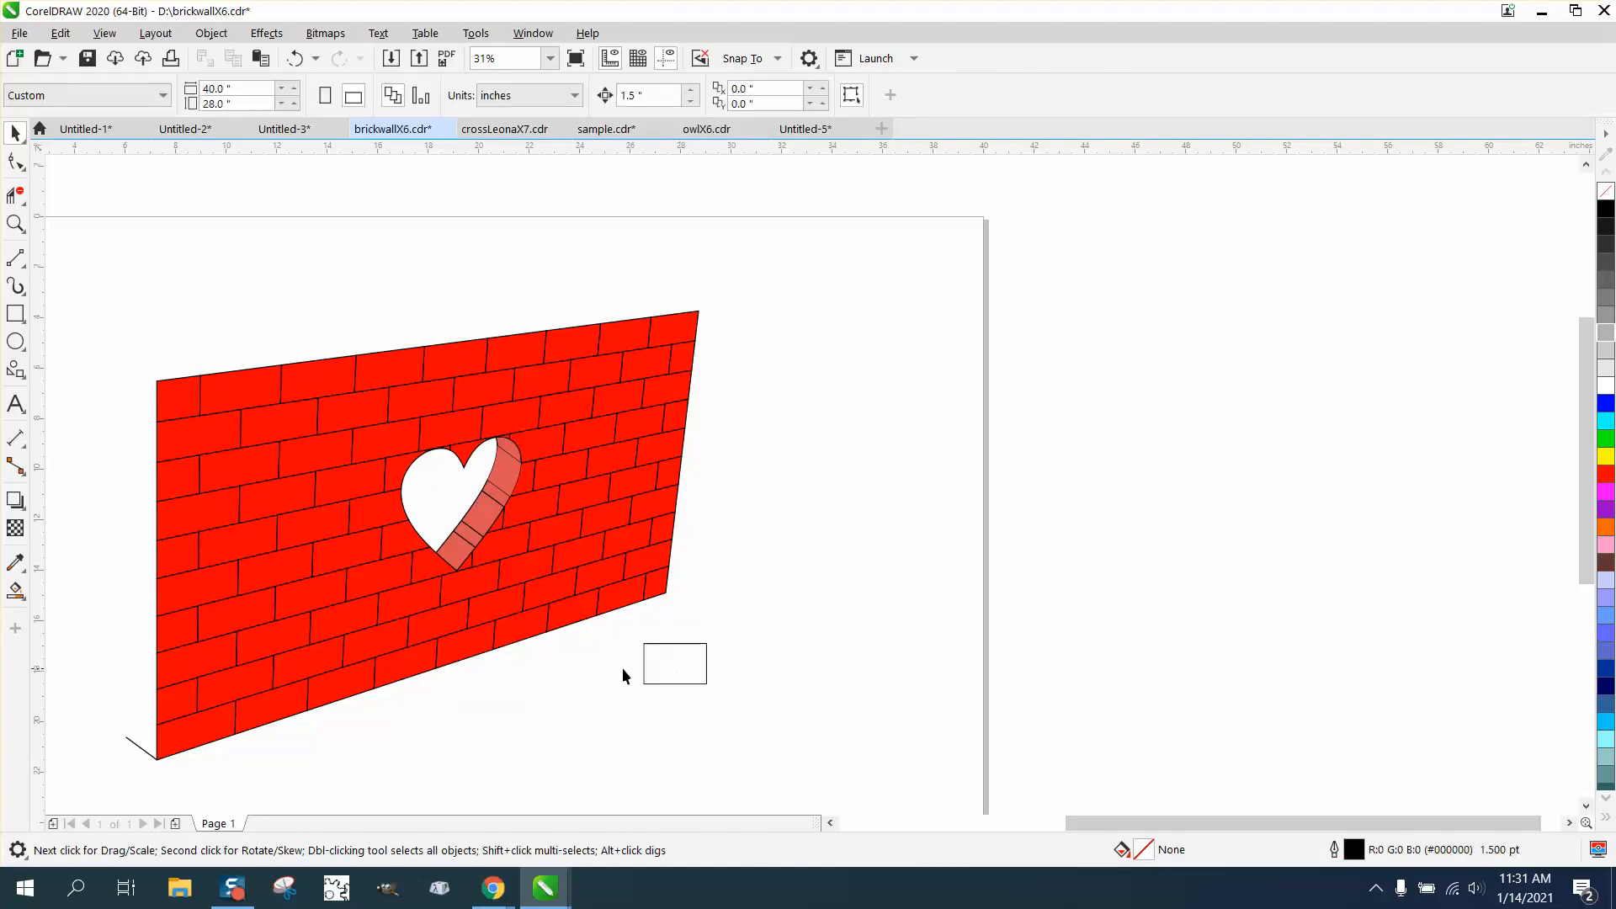
{"action": "left_click", "coordinate": [706, 670]}
{"action": "key", "text": "Delete"}
Select the objects within the heart opening area together and inspect the filled depth band up close
{"action": "left_click_drag", "start_coordinate": [307, 327], "coordinate": [595, 569]}
{"action": "left_click", "coordinate": [15, 223]}
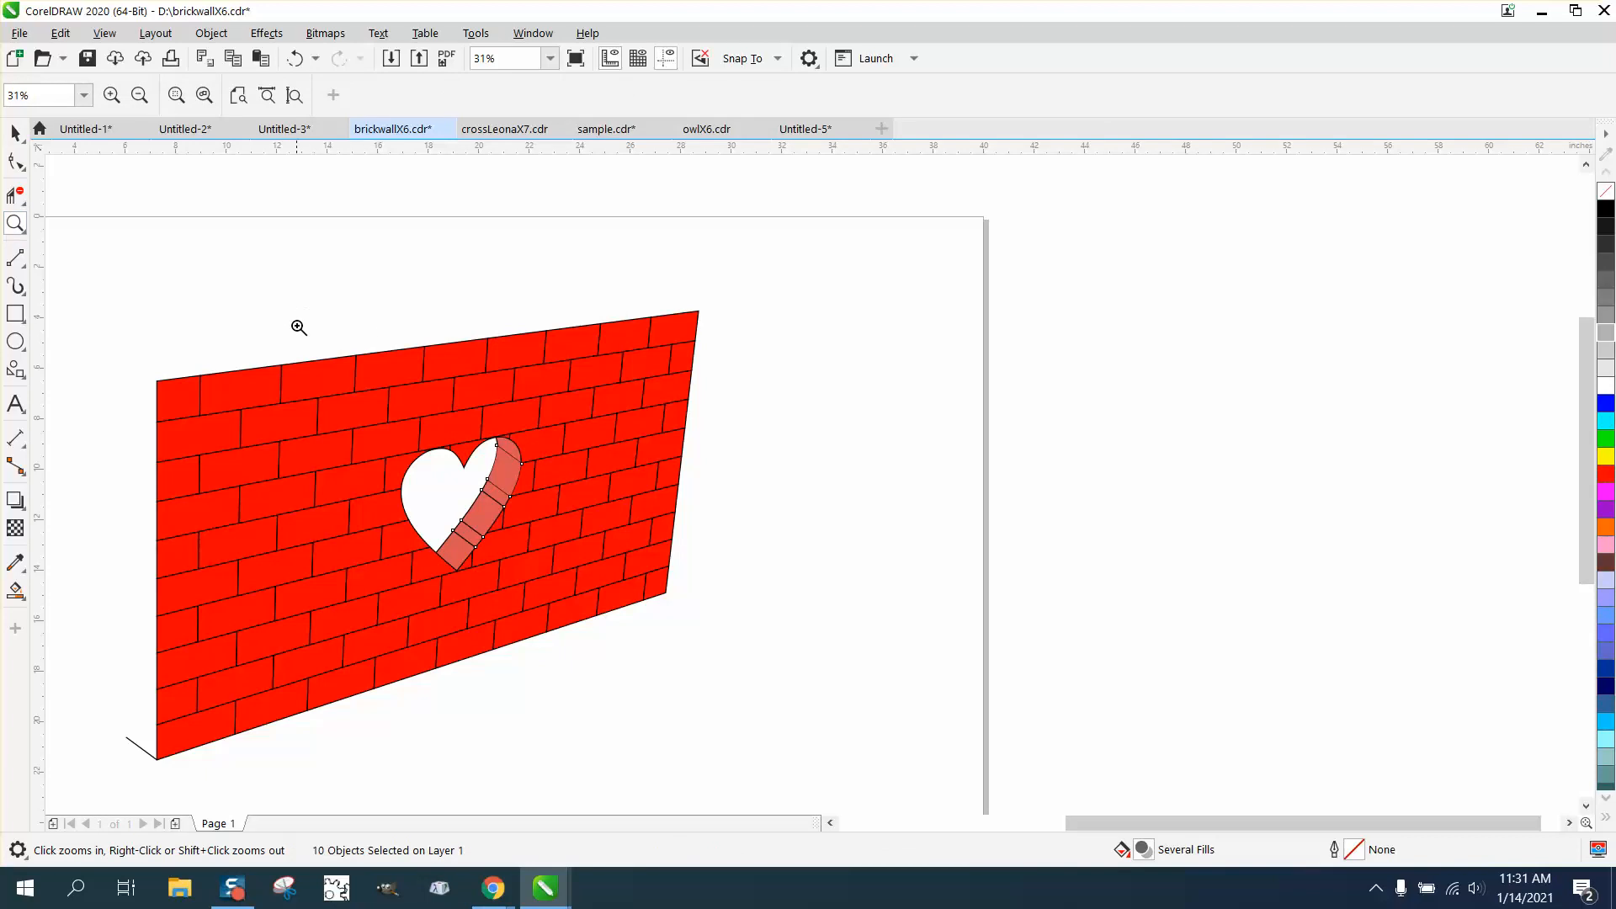
{"action": "left_click_drag", "start_coordinate": [300, 324], "coordinate": [794, 678]}
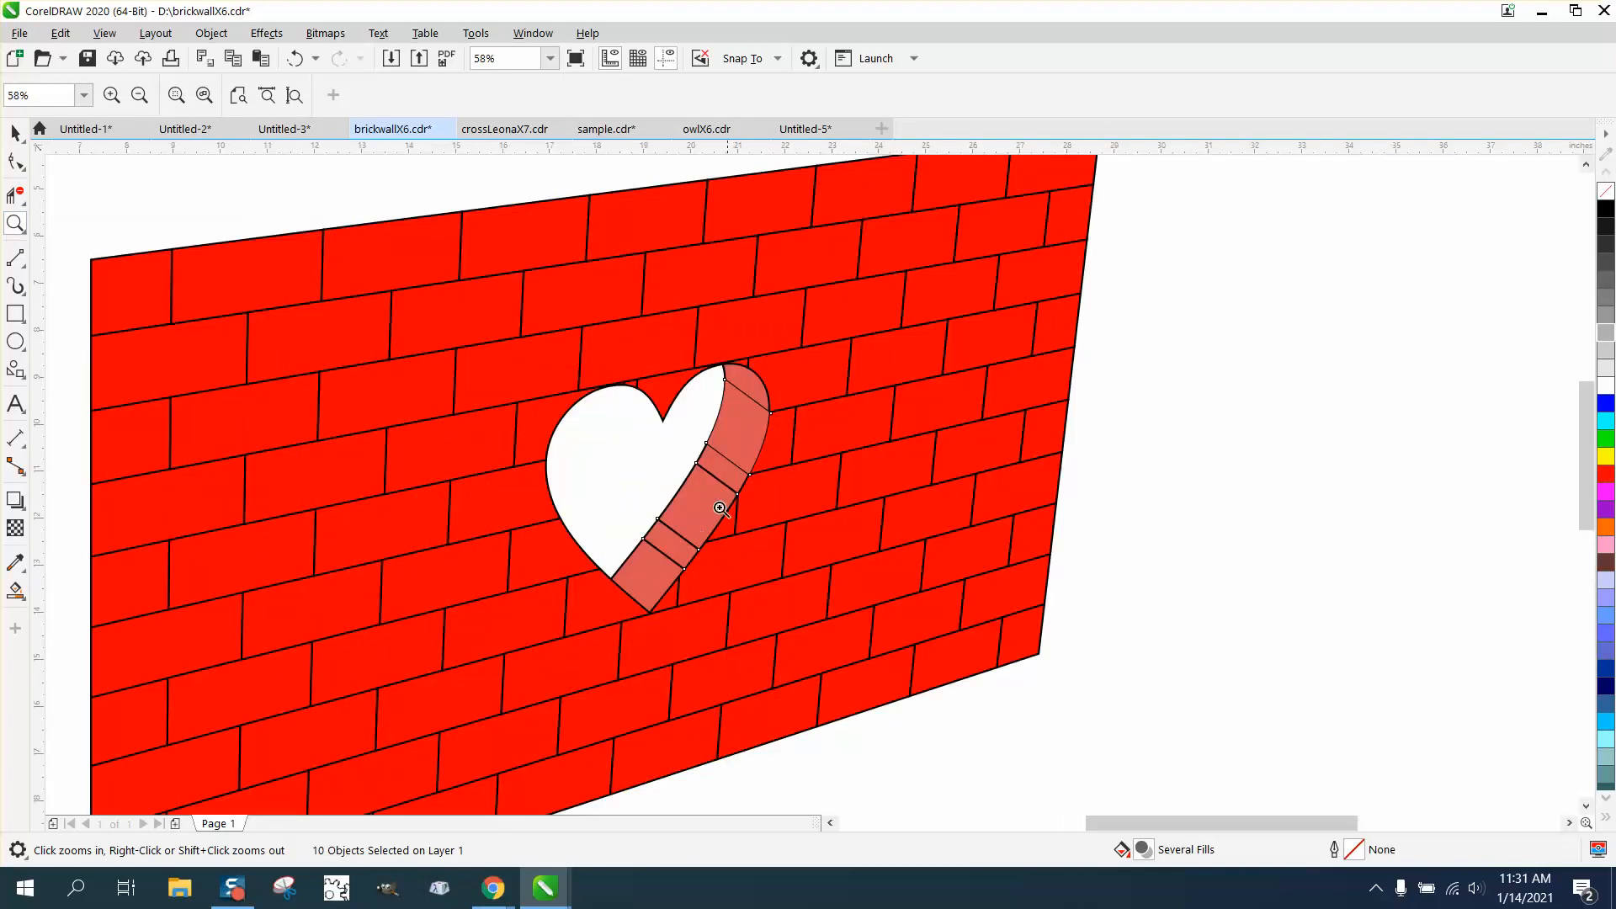